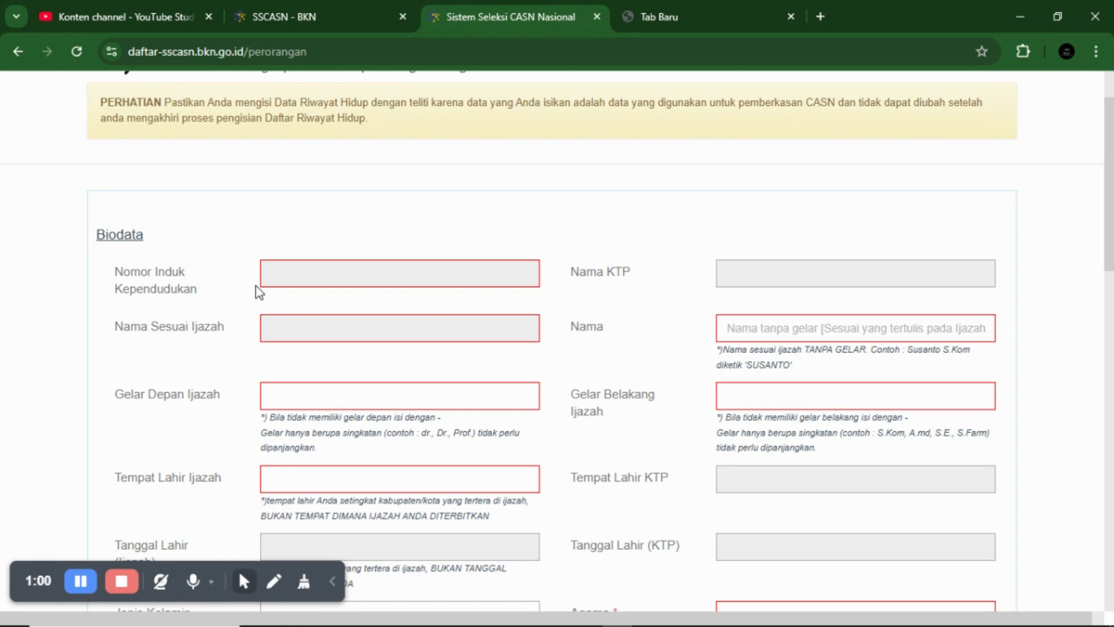
scroll(381, 282, down, 1)
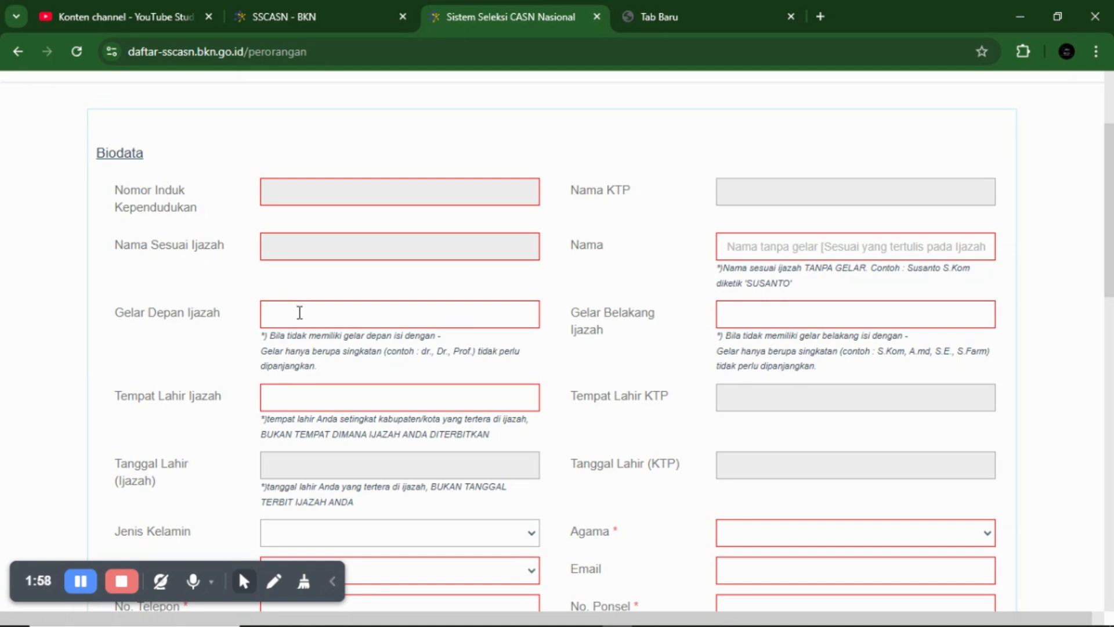
click(281, 310)
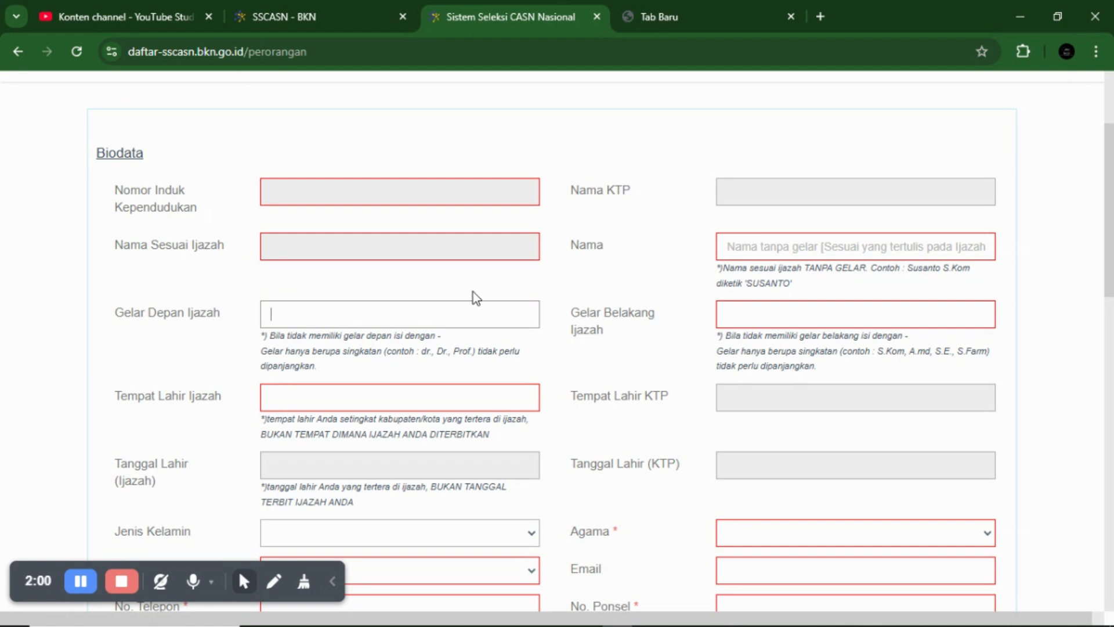
click(747, 317)
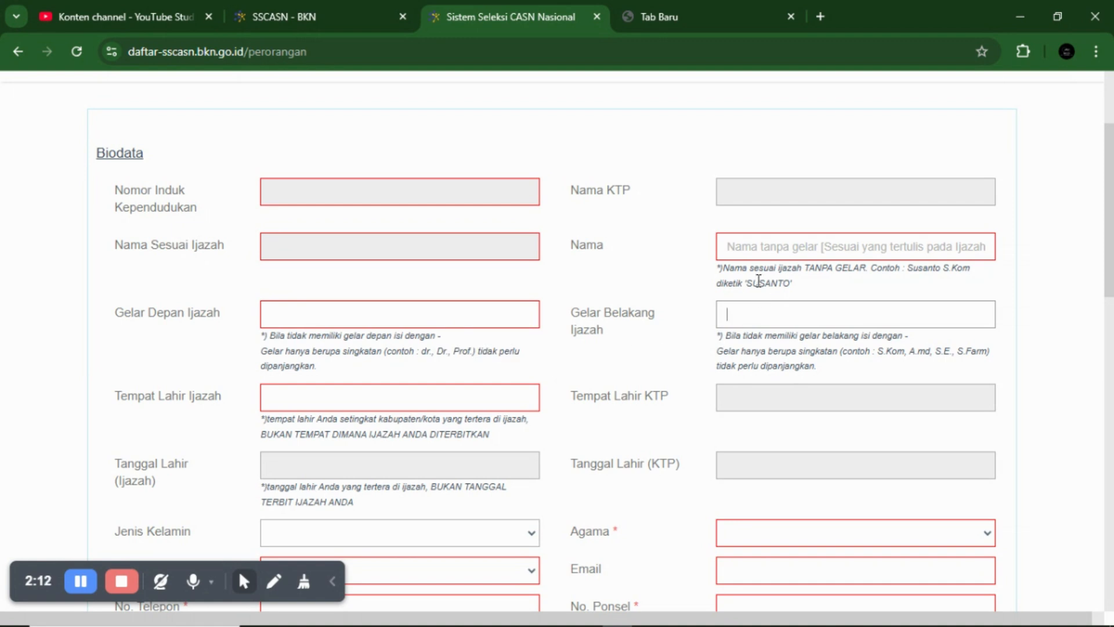
click(762, 254)
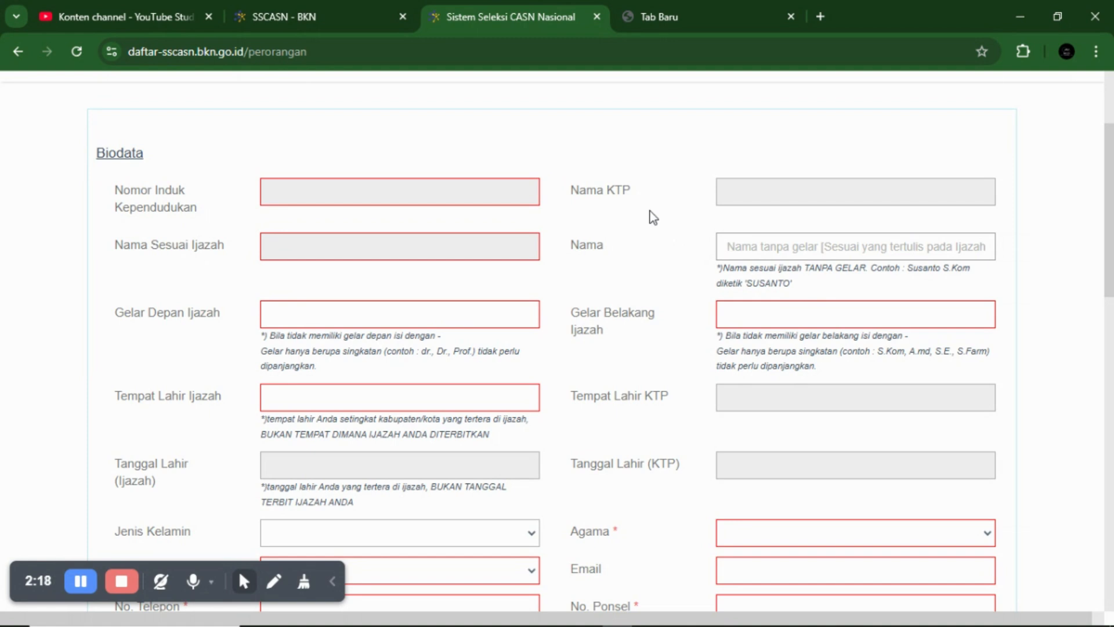
- Focus and then leave the empty Tempat Lahir Ijazah field so 'Harap mengisi bagian ini' appears
scroll(667, 232, down, 1)
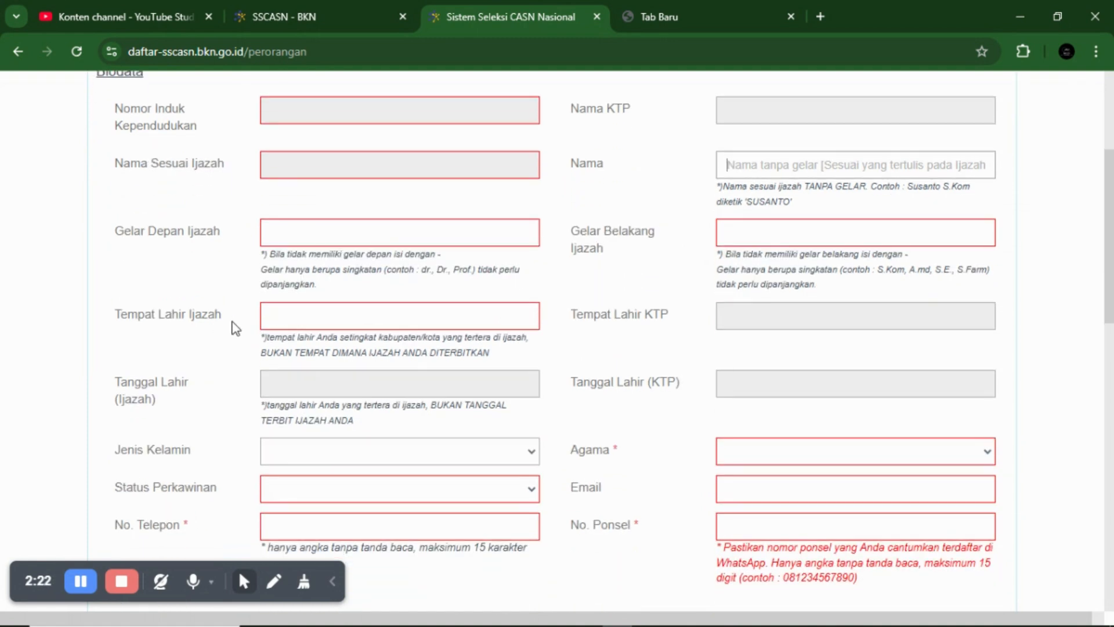
click(325, 315)
scroll(587, 282, down, 1)
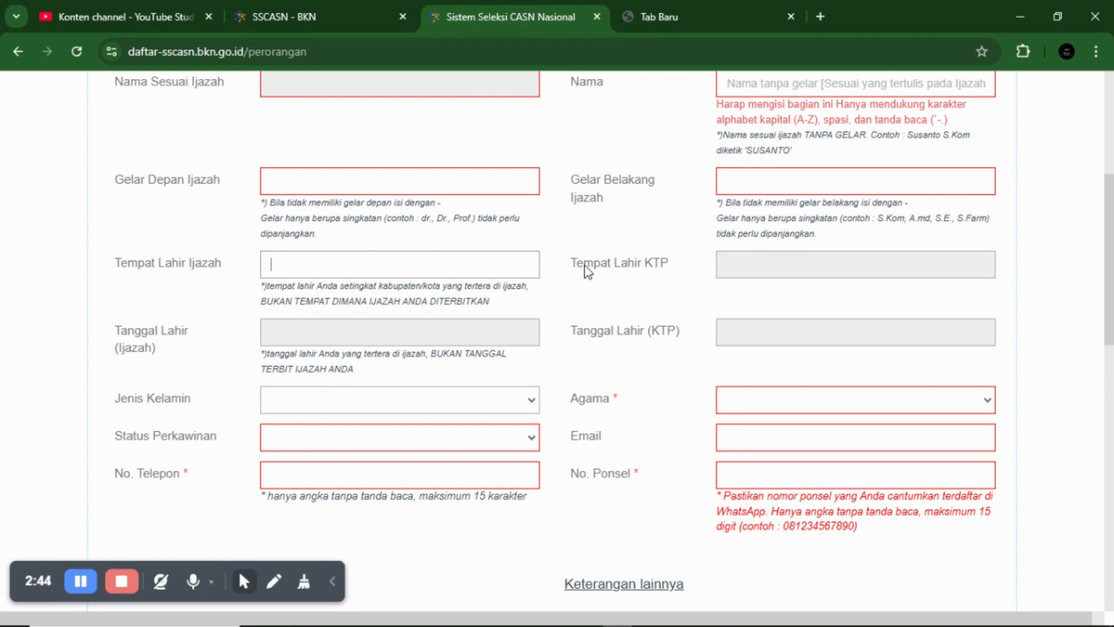
click(405, 265)
click(409, 337)
scroll(481, 361, down, 2)
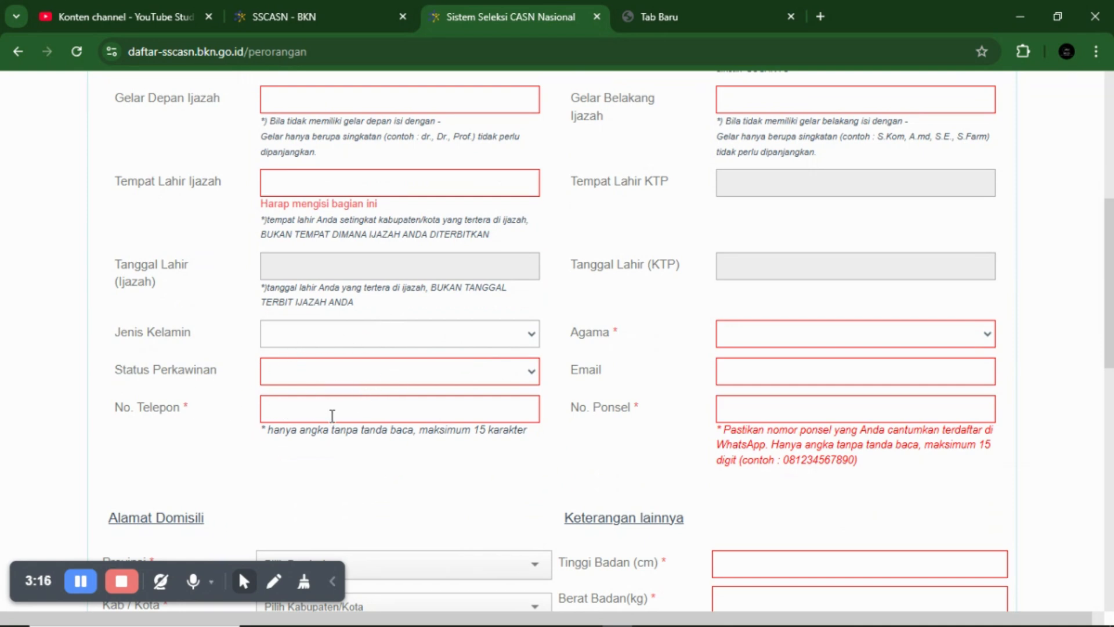
scroll(451, 423, down, 1)
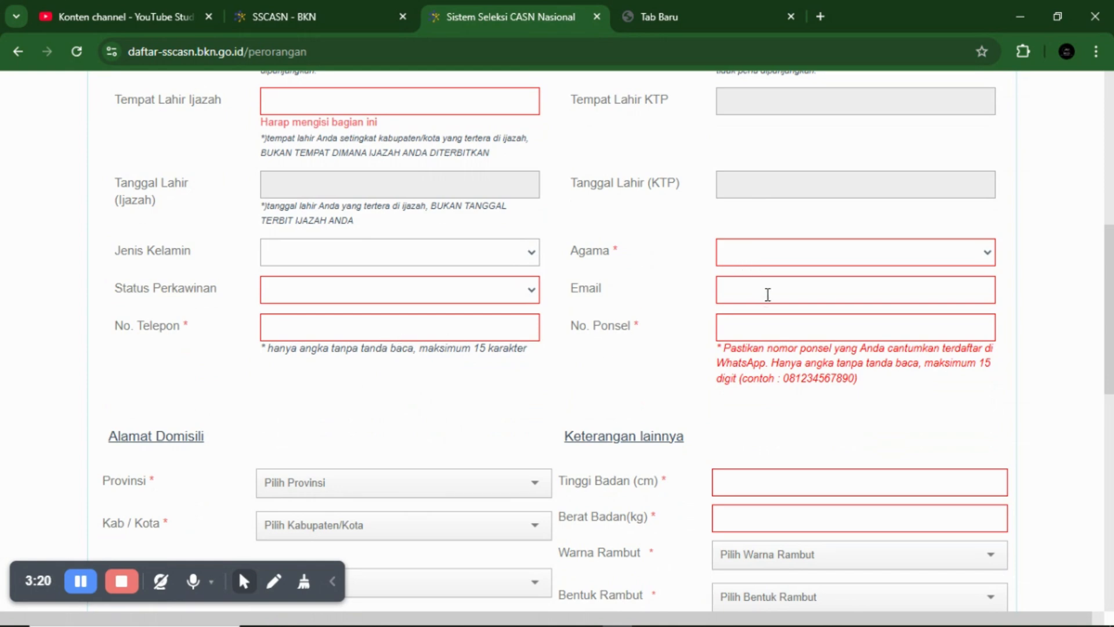
scroll(793, 347, down, 1)
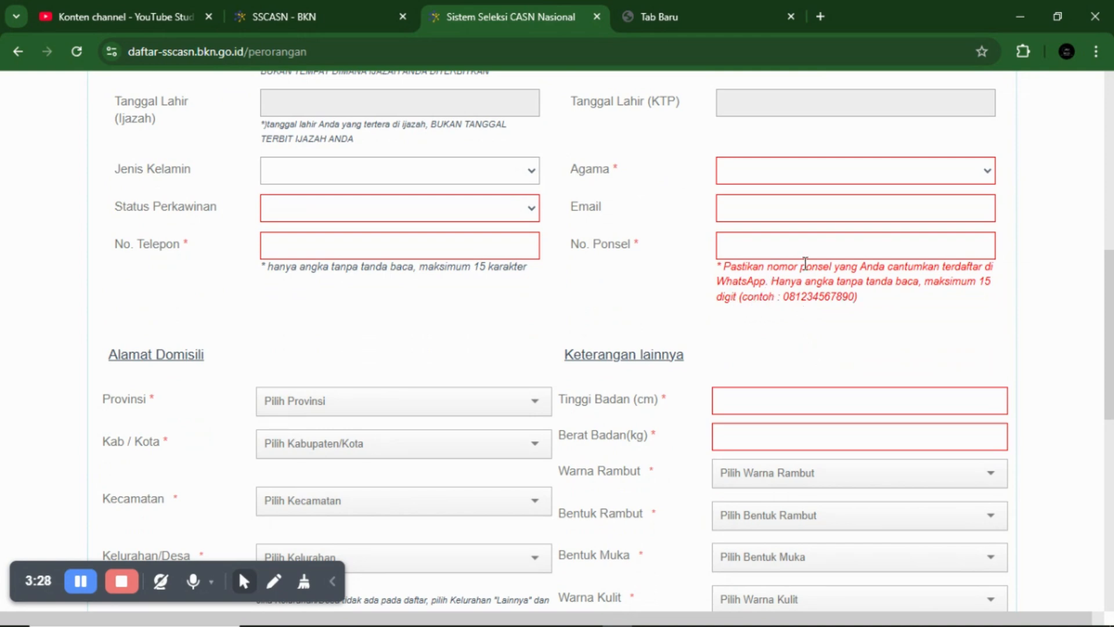
scroll(824, 255, down, 2)
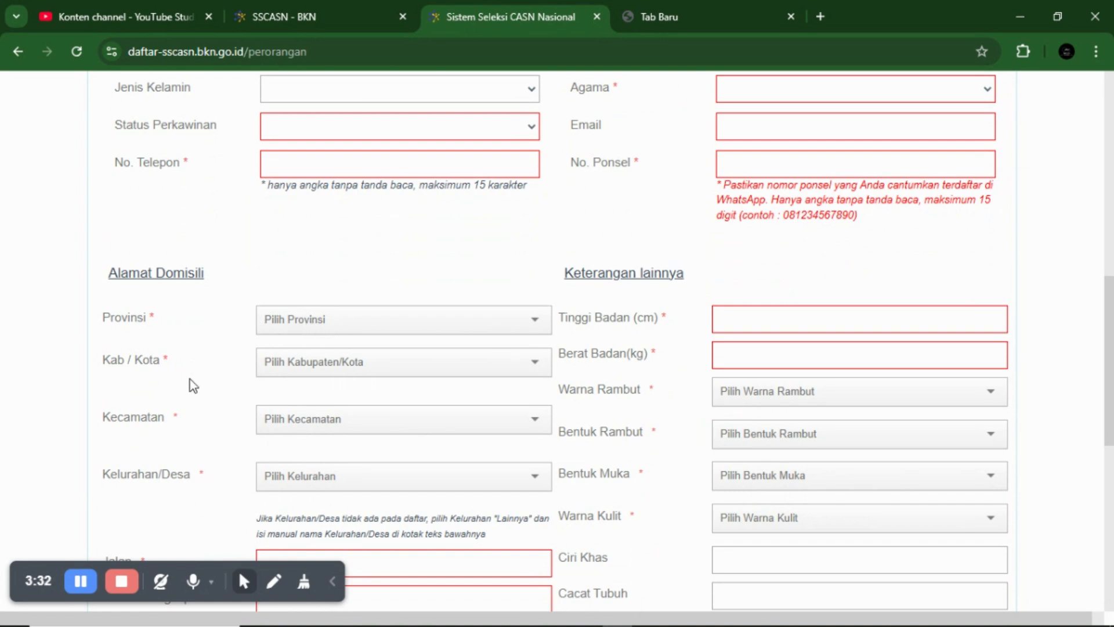
scroll(223, 415, down, 2)
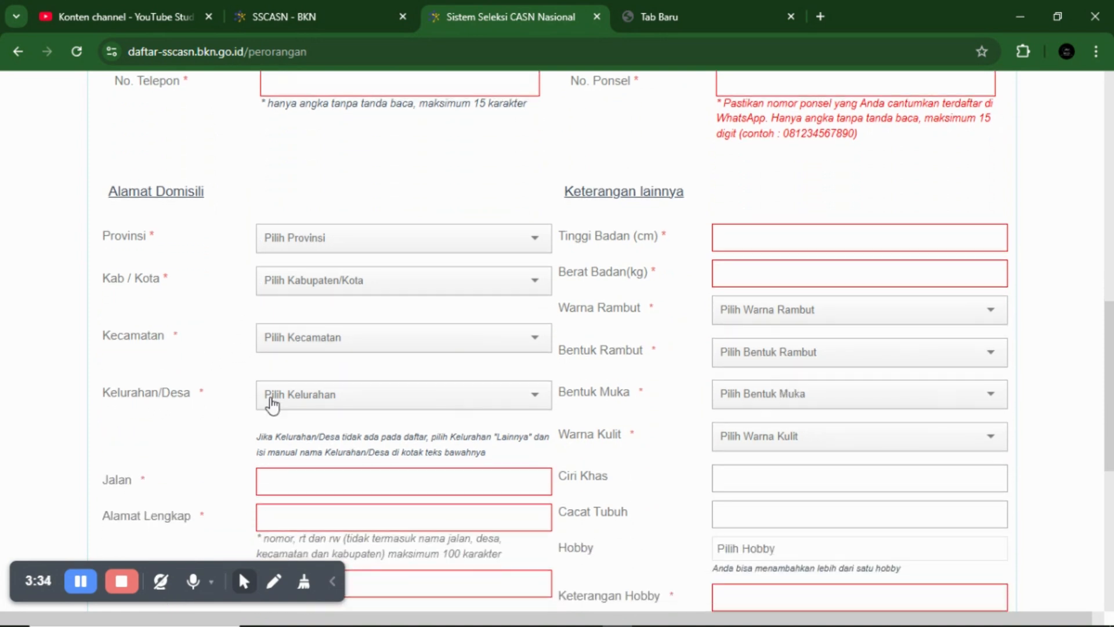
scroll(352, 402, down, 2)
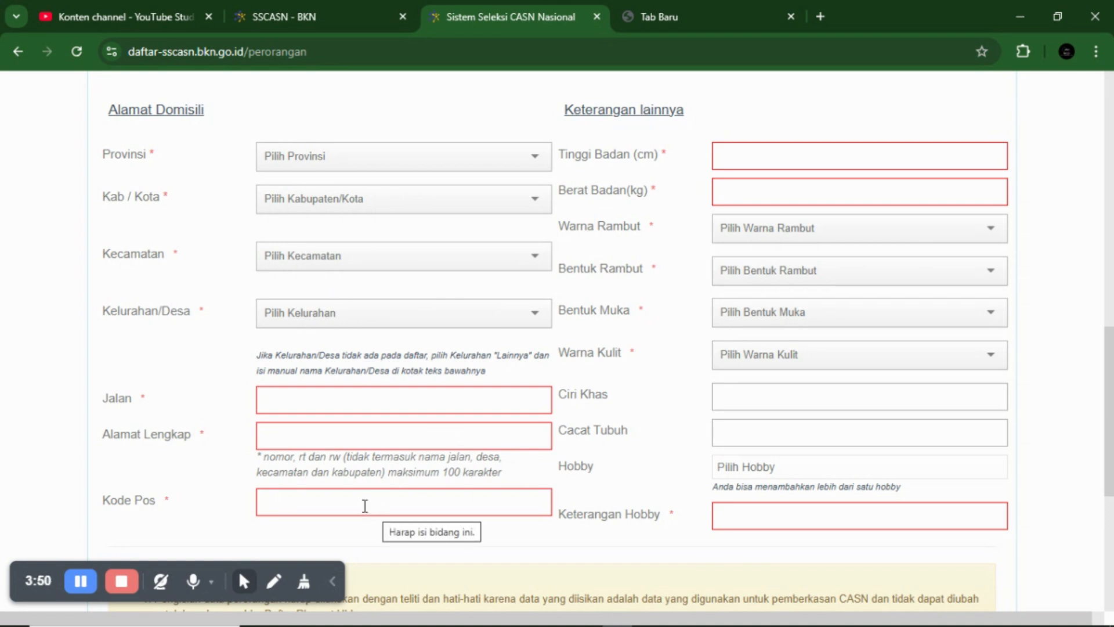
scroll(454, 477, up, 1)
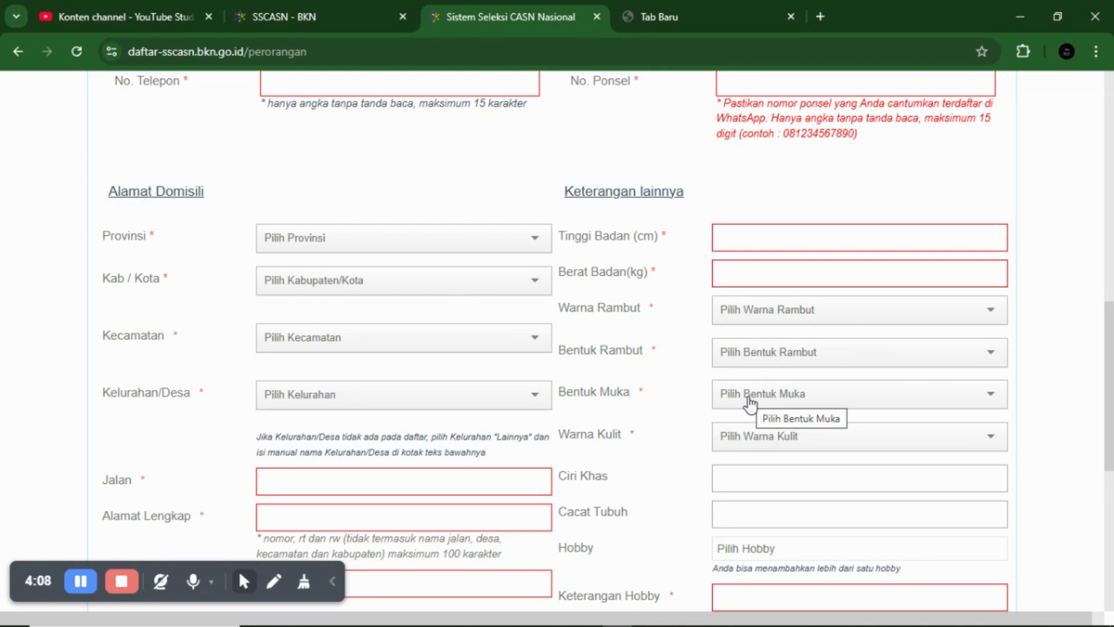
scroll(750, 401, down, 2)
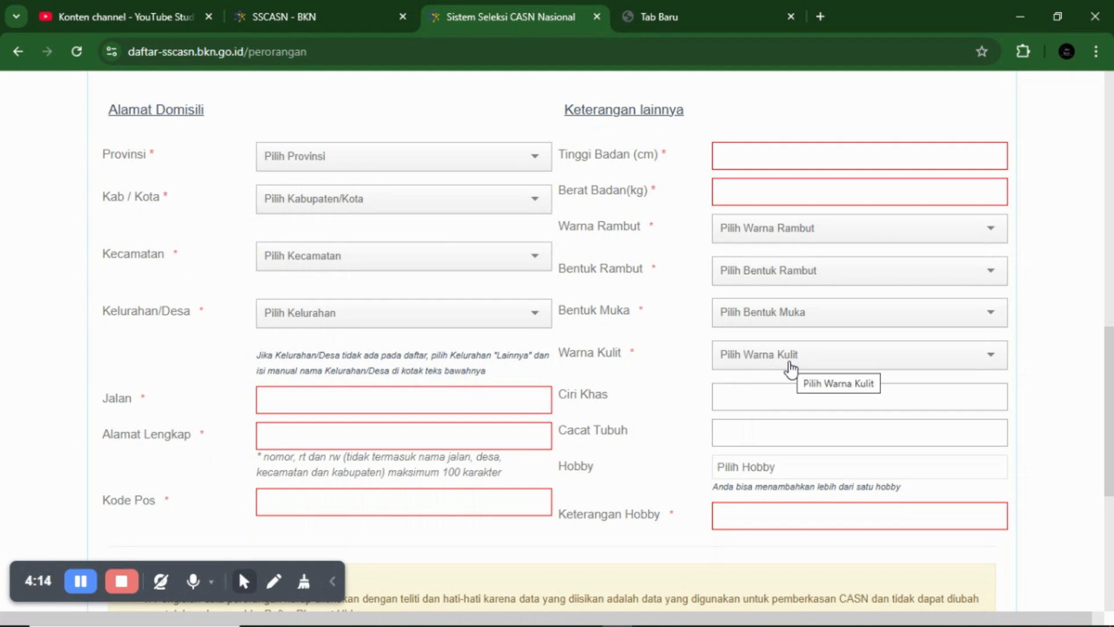
scroll(791, 368, down, 2)
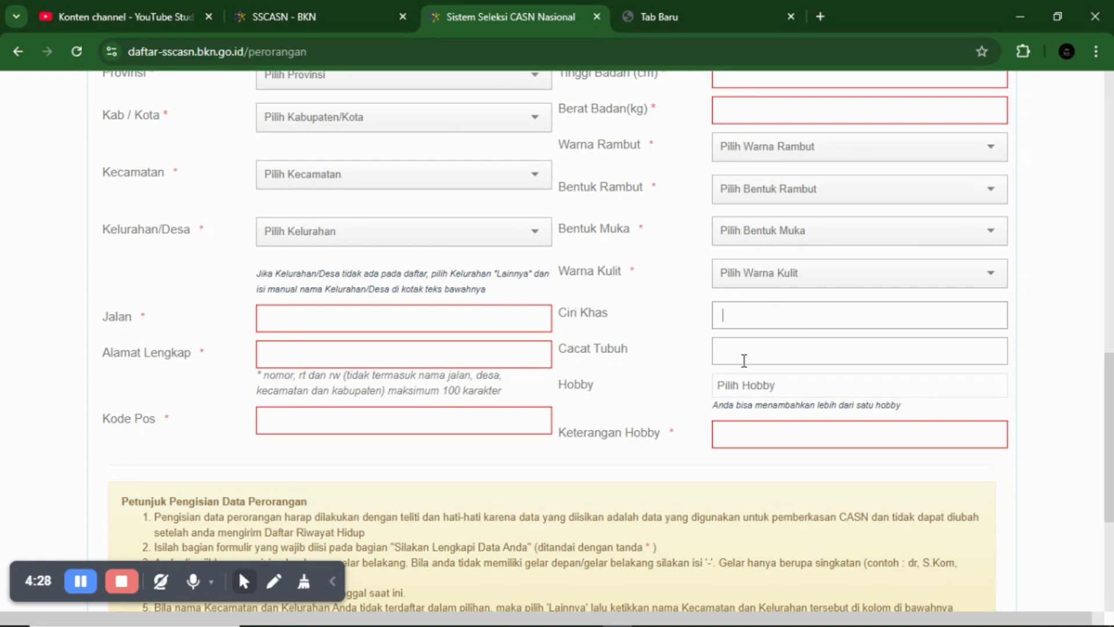
click(752, 356)
scroll(752, 408, down, 4)
scroll(718, 325, down, 1)
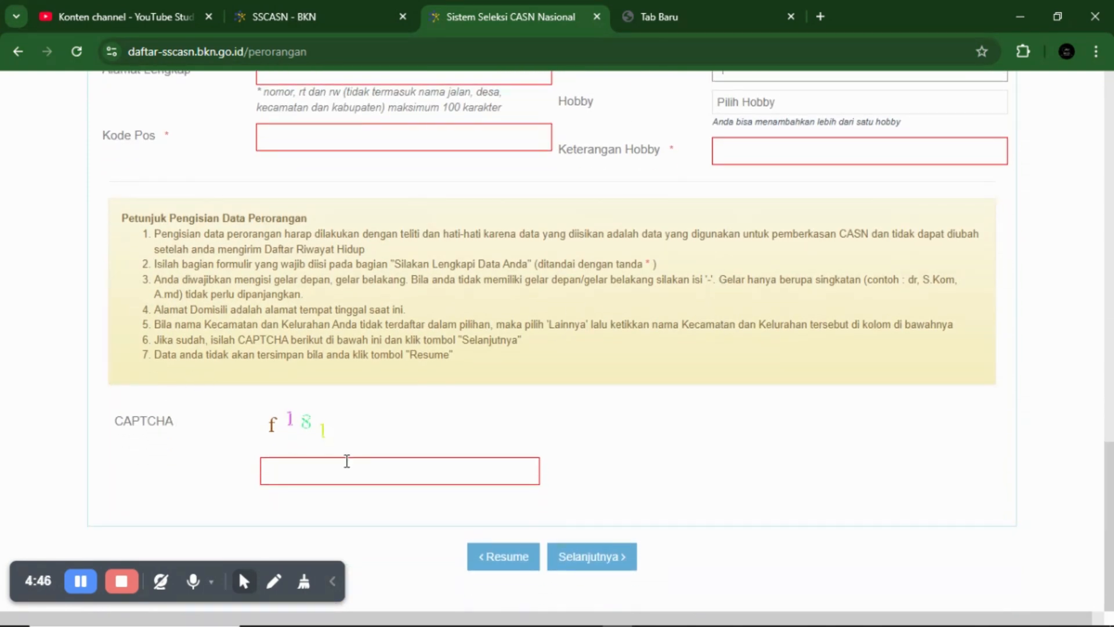
click(347, 462)
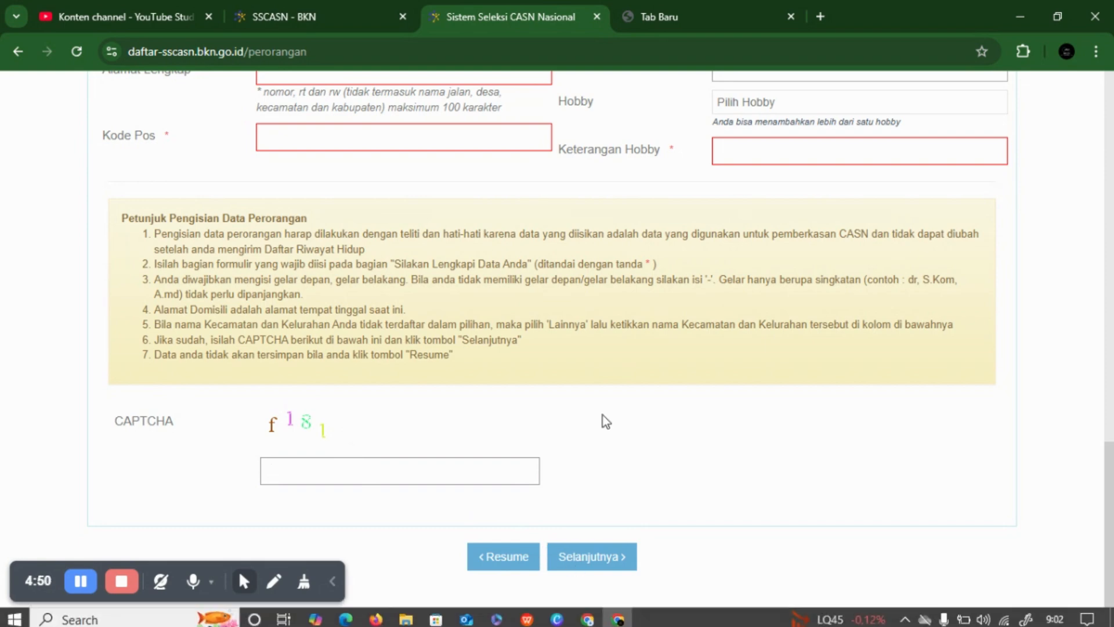
scroll(368, 209, up, 4)
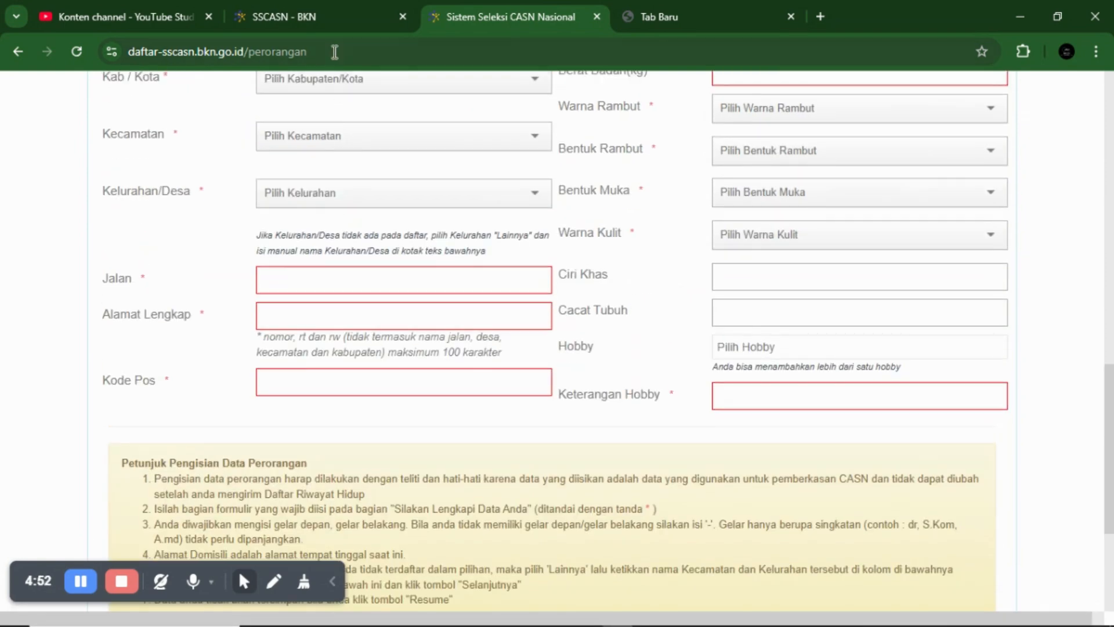
- Switch the address to the /pendidikan page and open an empty Tambah Pendidikan form
click(335, 51)
click(335, 52)
key(BackSpace)
key(BackSpace)
key(BackSpace)
key(BackSpace)
key(BackSpace)
key(BackSpace)
key(BackSpace)
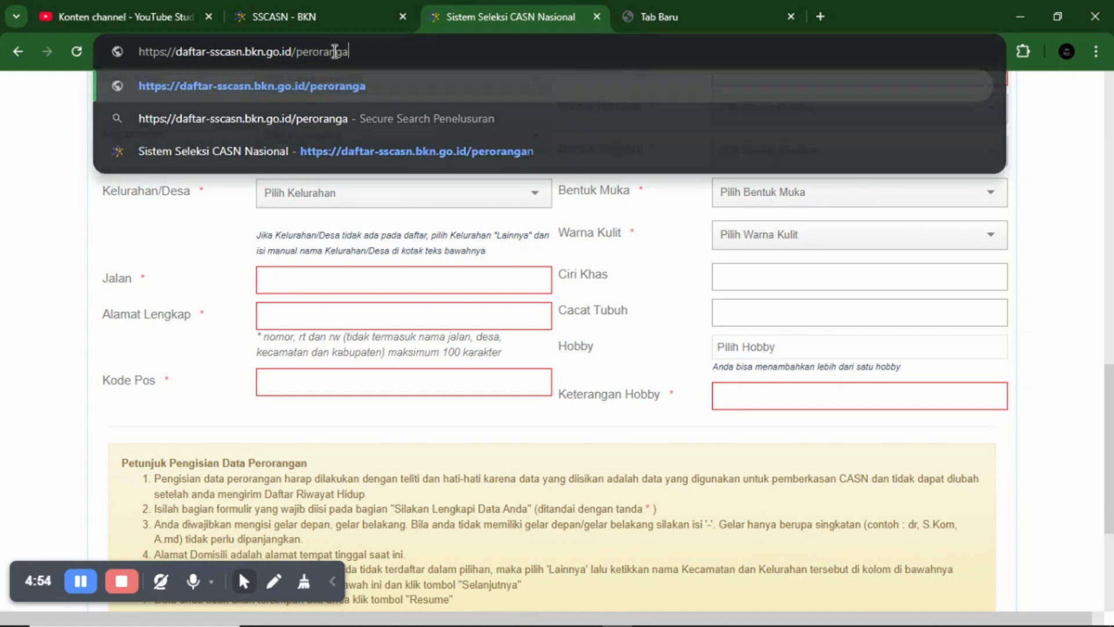
key(BackSpace)
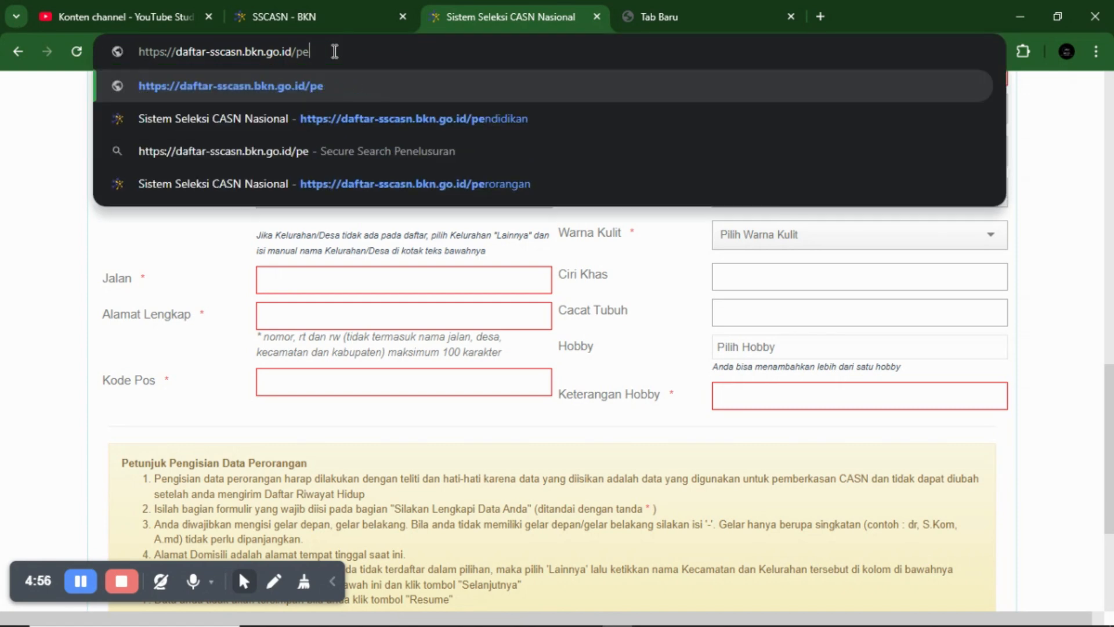
text(nd)
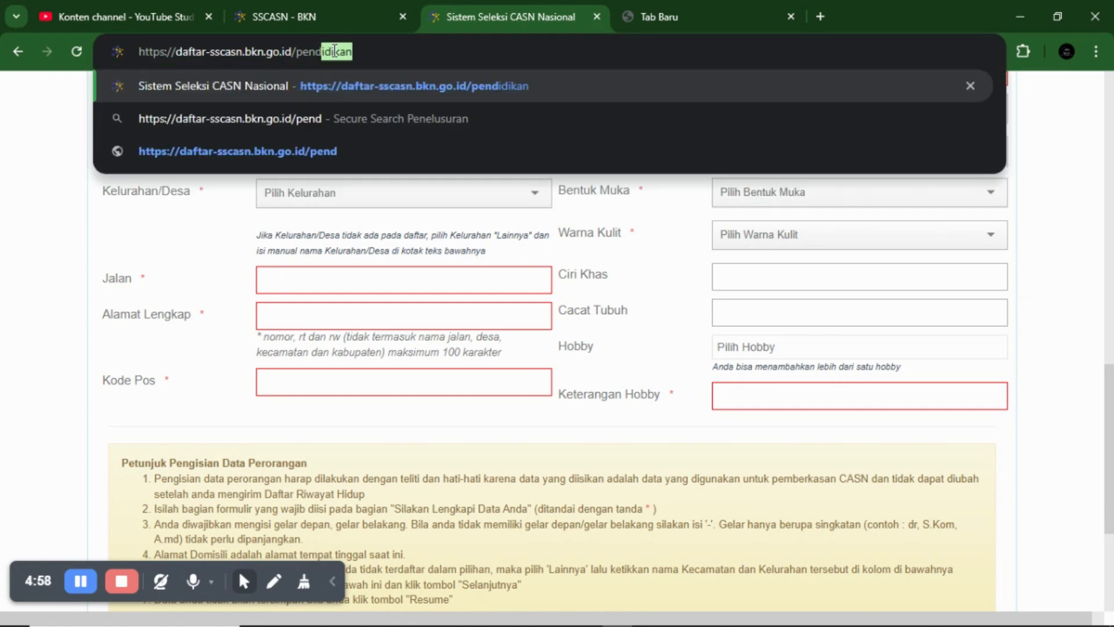
key(Return)
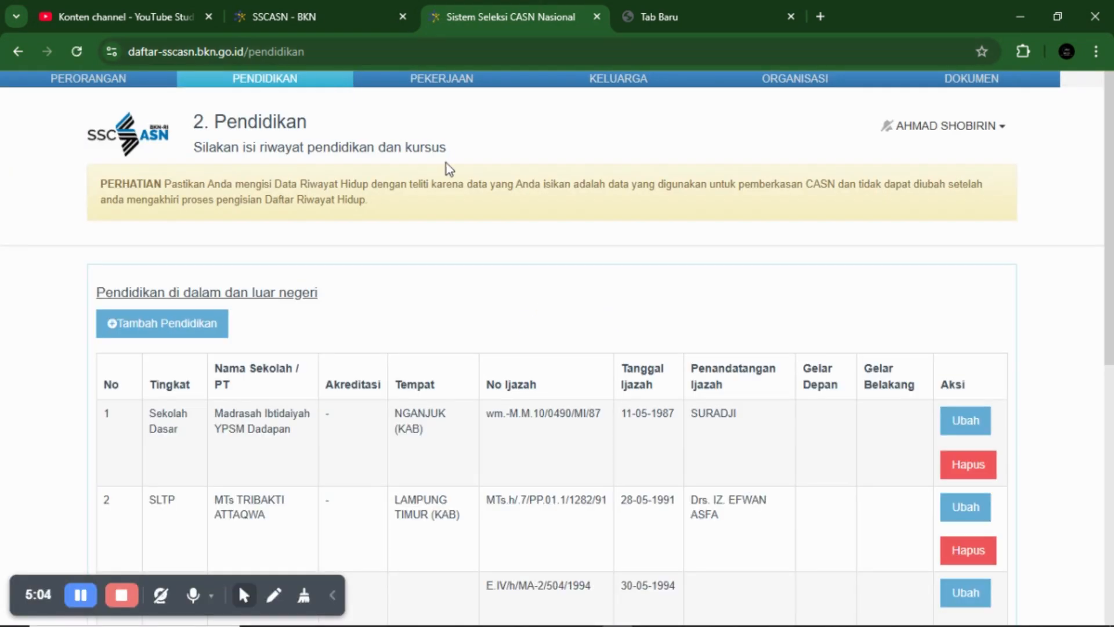
scroll(447, 166, down, 1)
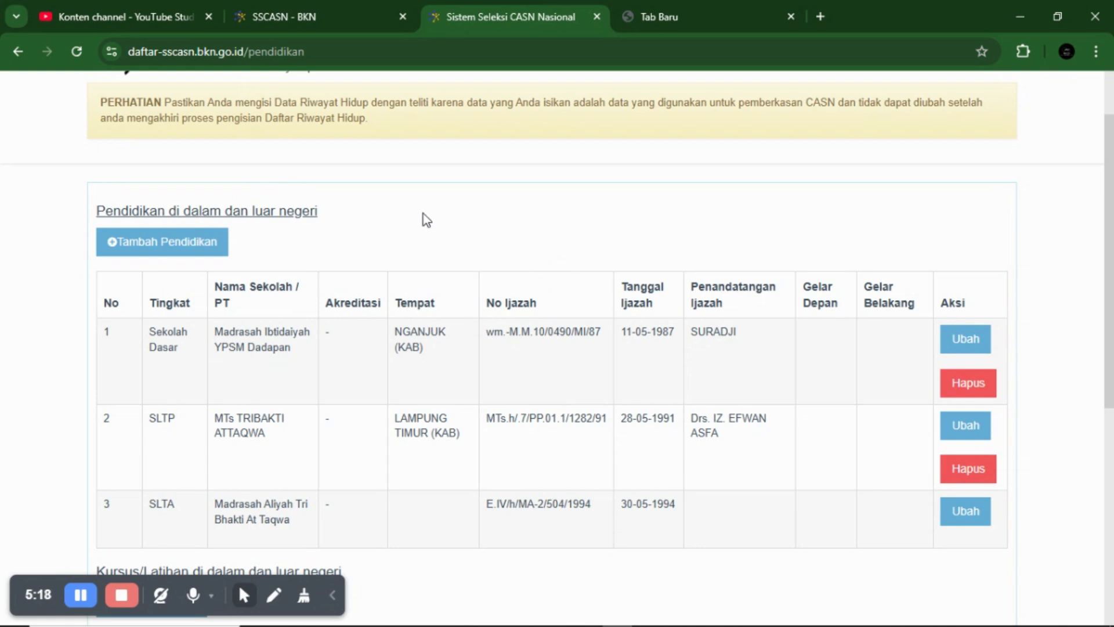
click(220, 251)
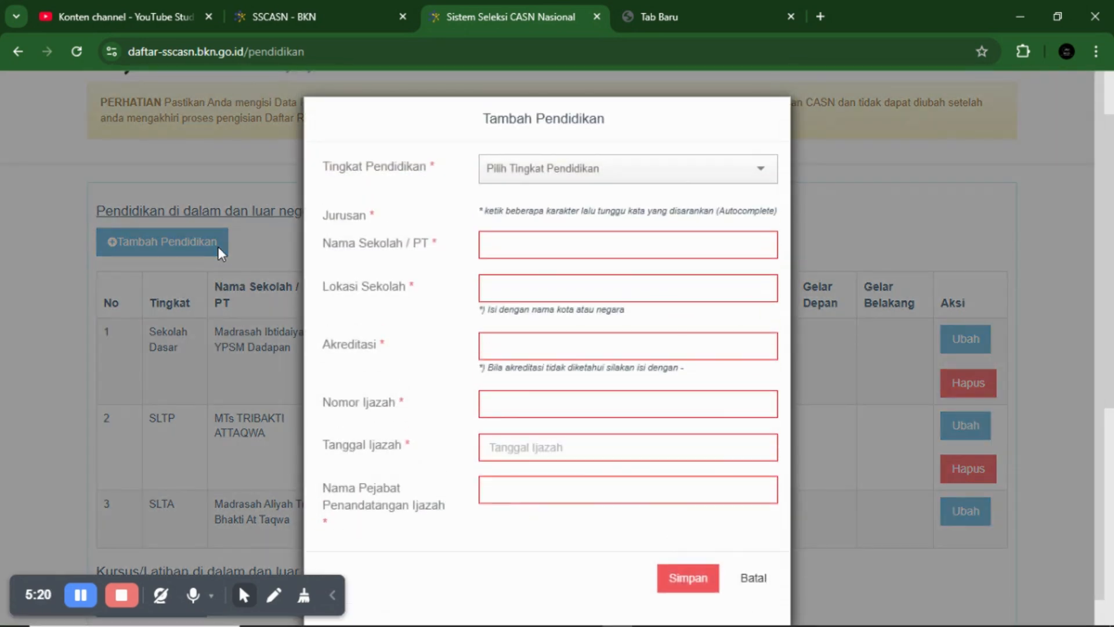
- Choose Sekolah Dasar as the level and pick SEKOLAH DASAR from the 'sekolah' Jurusan suggestions
click(548, 184)
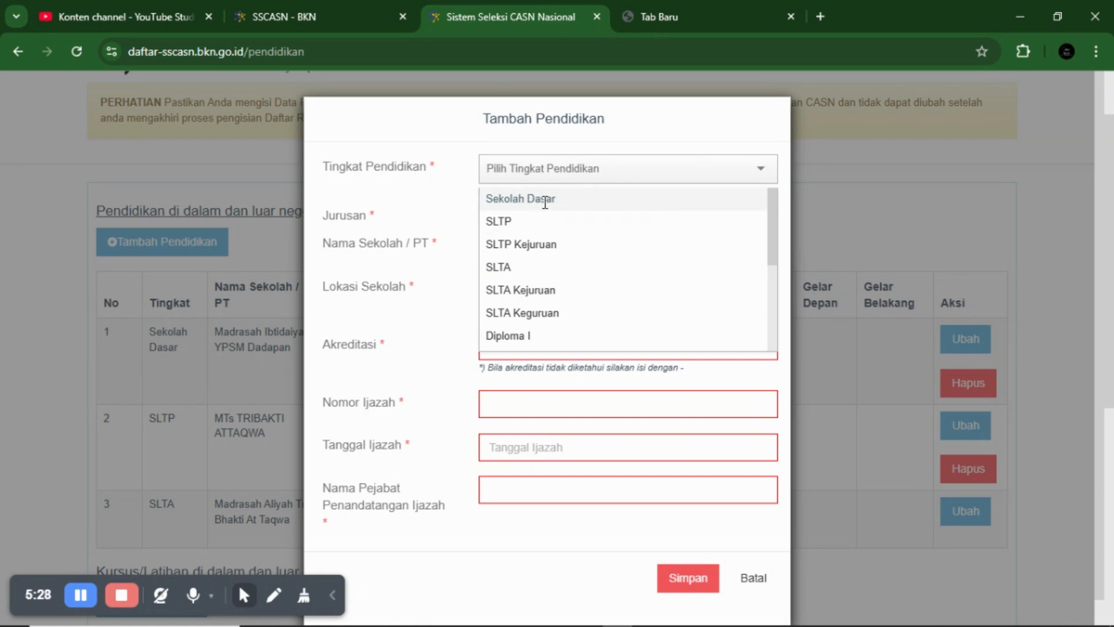
click(540, 198)
click(531, 222)
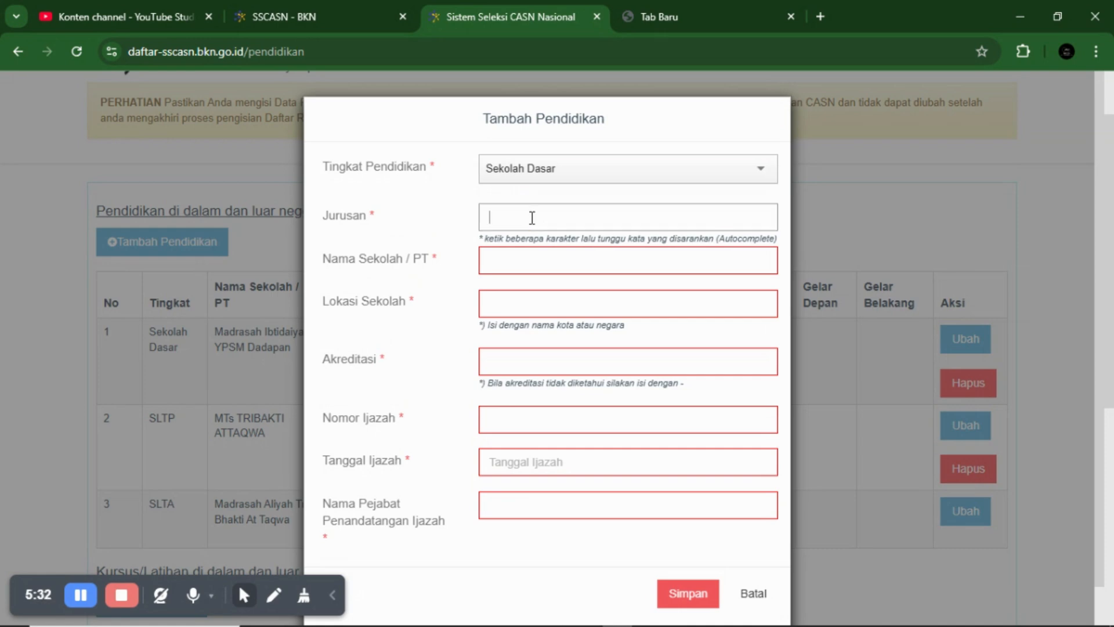
text(sekolah)
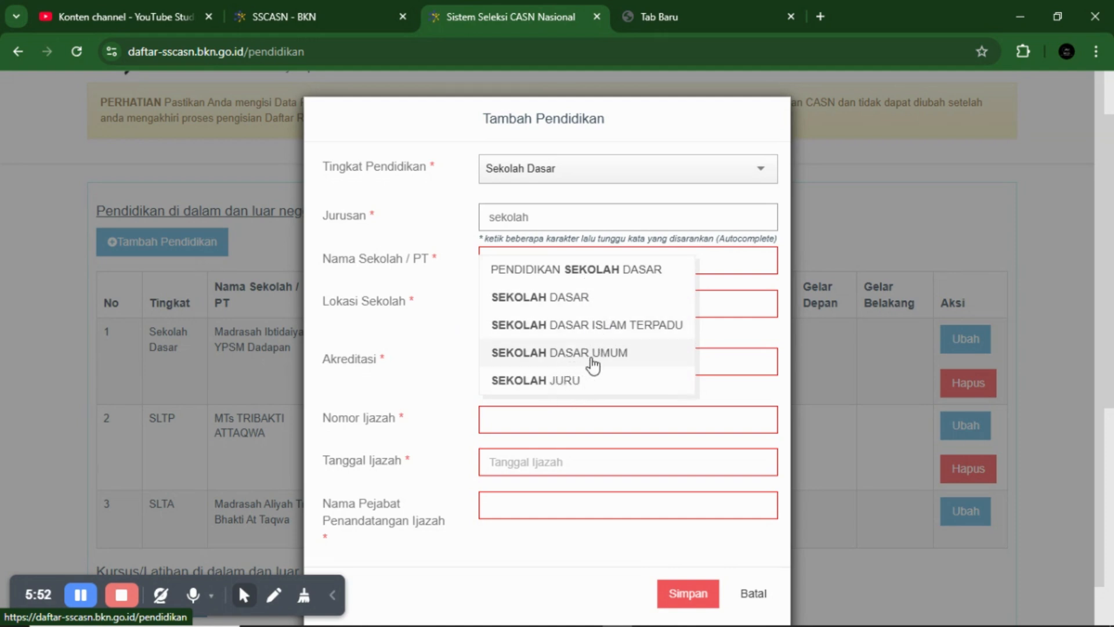
click(544, 298)
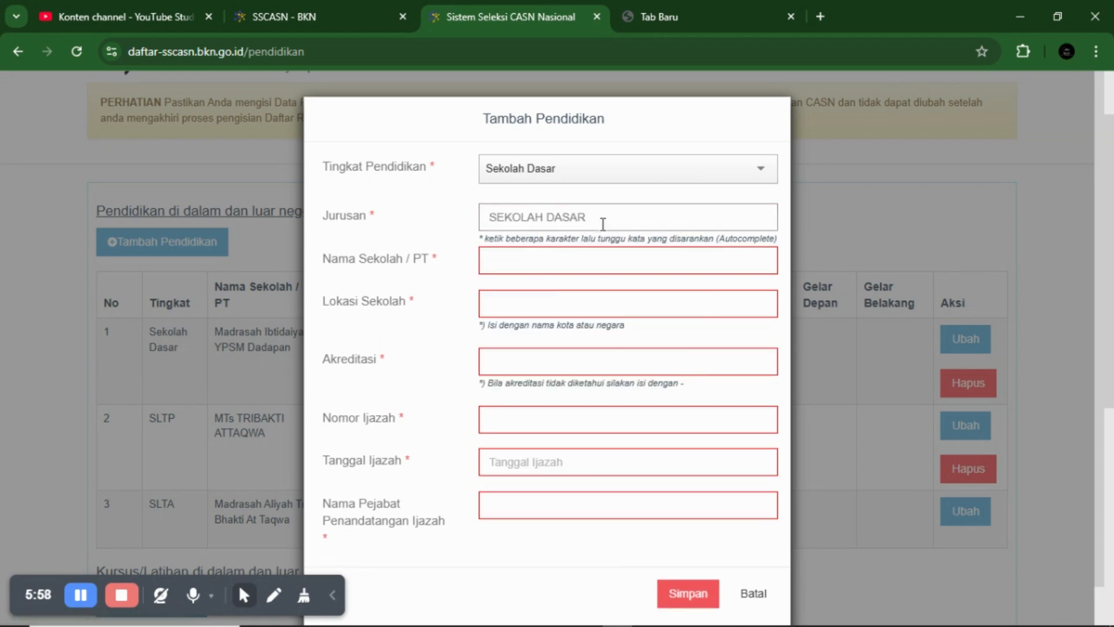
- Clear the Jurusan field again while keeping Sekolah Dasar as the education level
key(BackSpace)
key(BackSpace)
key(BackSpace)
key(BackSpace)
key(BackSpace)
key(BackSpace)
key(BackSpace)
key(BackSpace)
key(BackSpace)
key(BackSpace)
key(BackSpace)
key(BackSpace)
key(BackSpace)
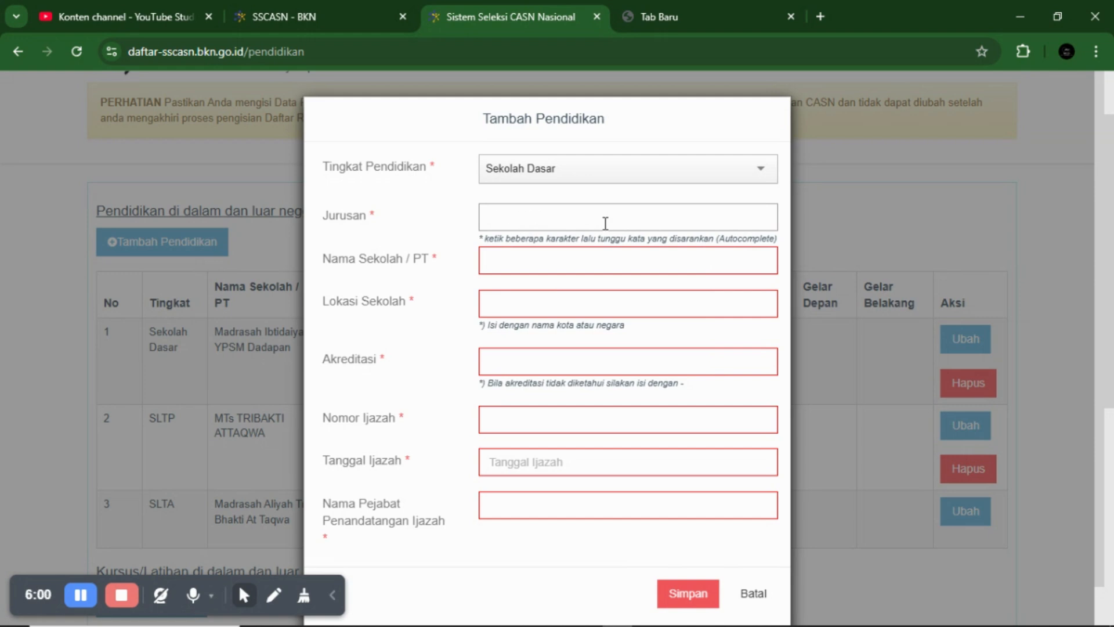
click(571, 184)
scroll(577, 228, down, 3)
scroll(577, 229, up, 3)
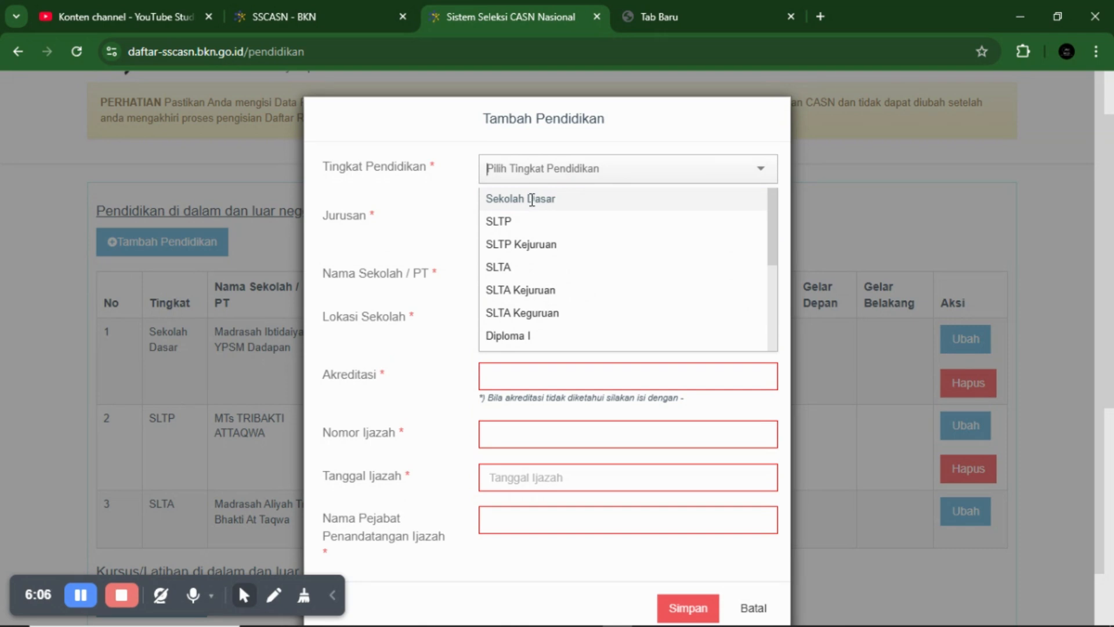
- Search 'mad' in Jurusan and select MADRASAH IBTIDAIYAH, keeping Sekolah Dasar as the level
click(536, 204)
click(538, 214)
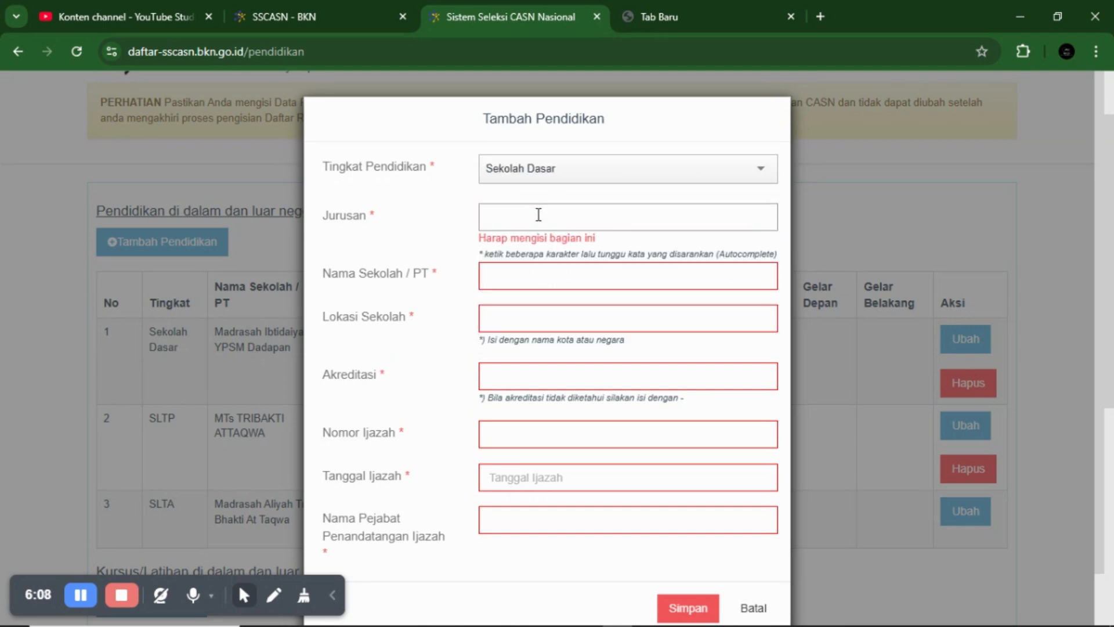
text(mad)
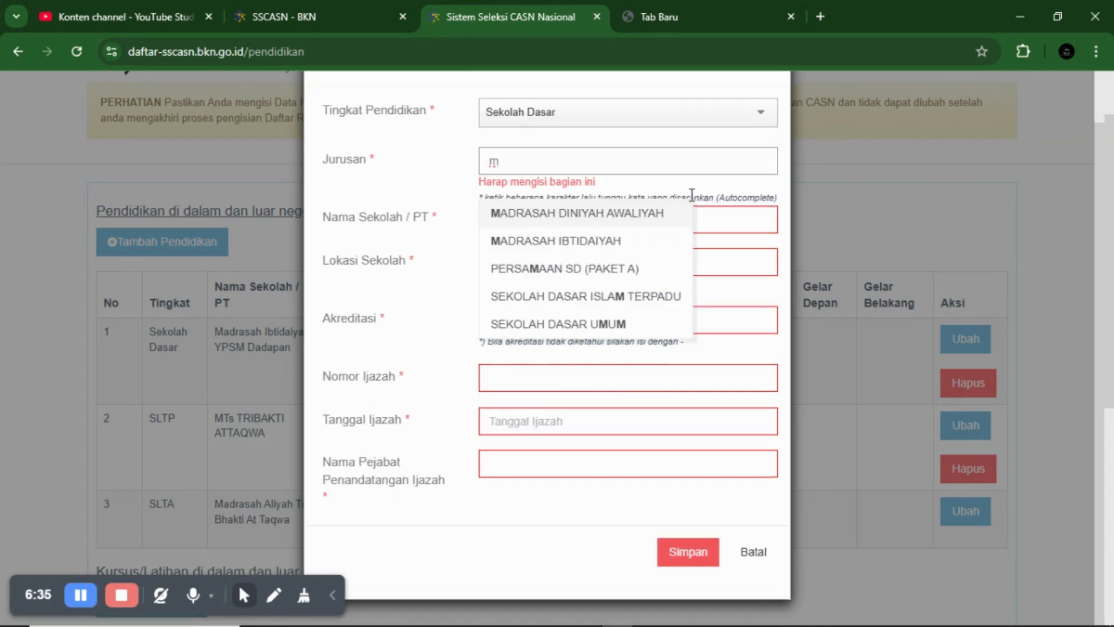
text(an)
key(BackSpace)
text(d)
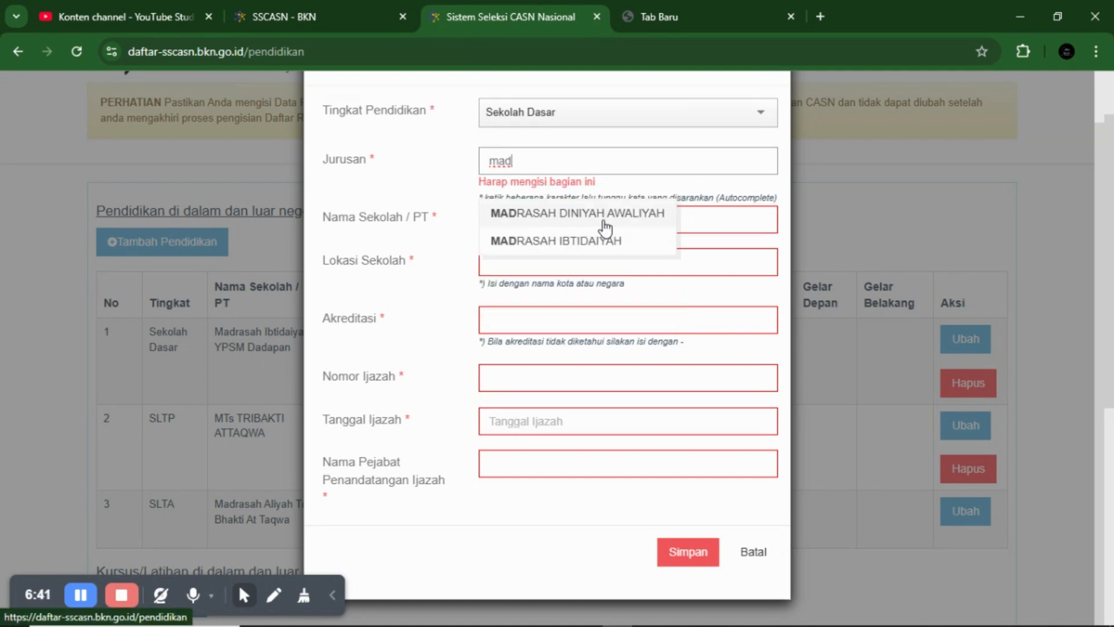
click(558, 244)
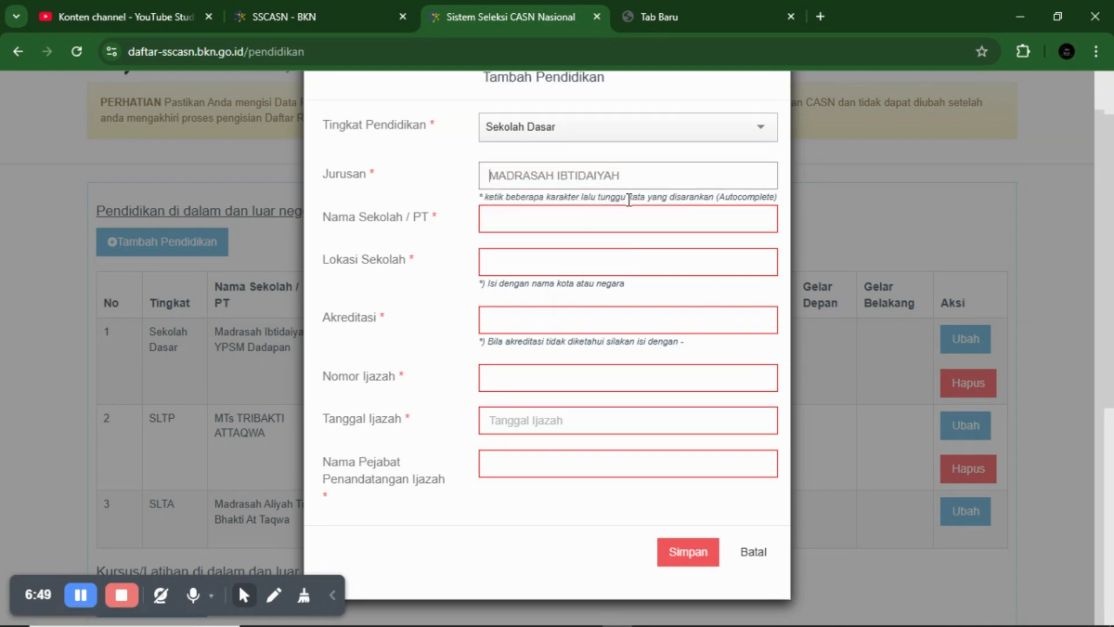
- Enter MI as the Nama Sekolah / PT
click(585, 215)
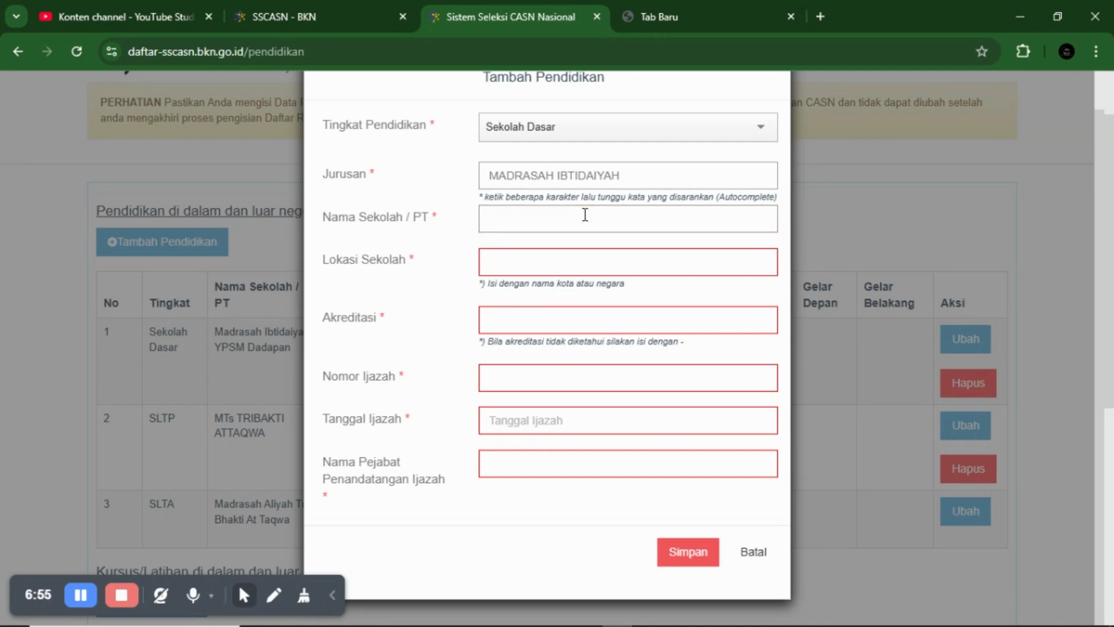
text(MI)
click(508, 270)
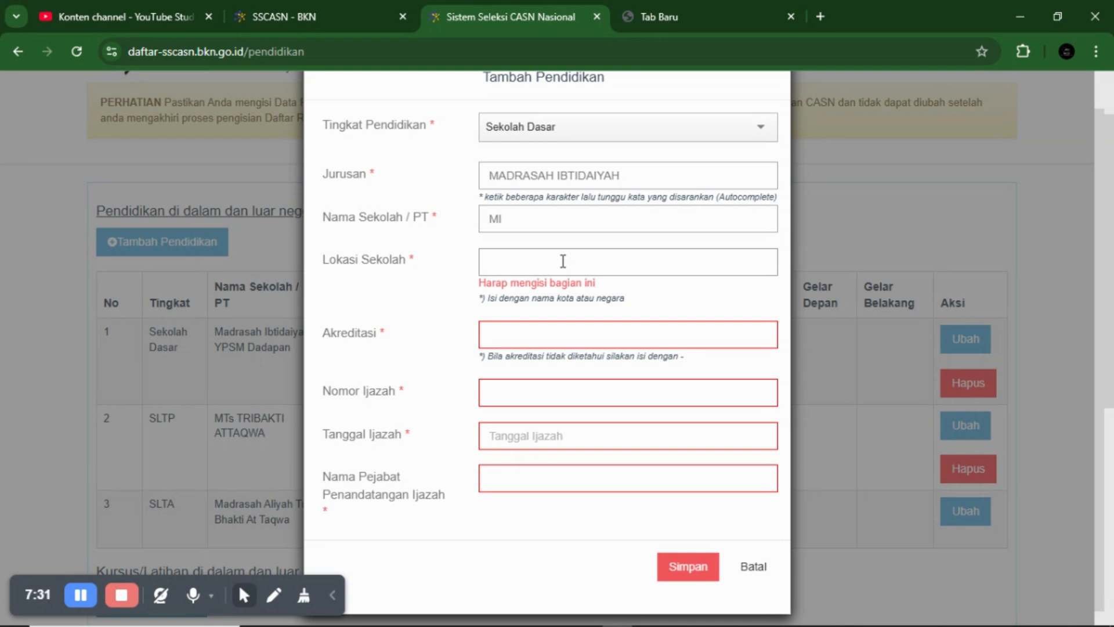
- Set Lokasi Sekolah to BANGKA SELATAN (KAB) from the suggestions, after briefly trying SIDOHARJO
text(BANGKA)
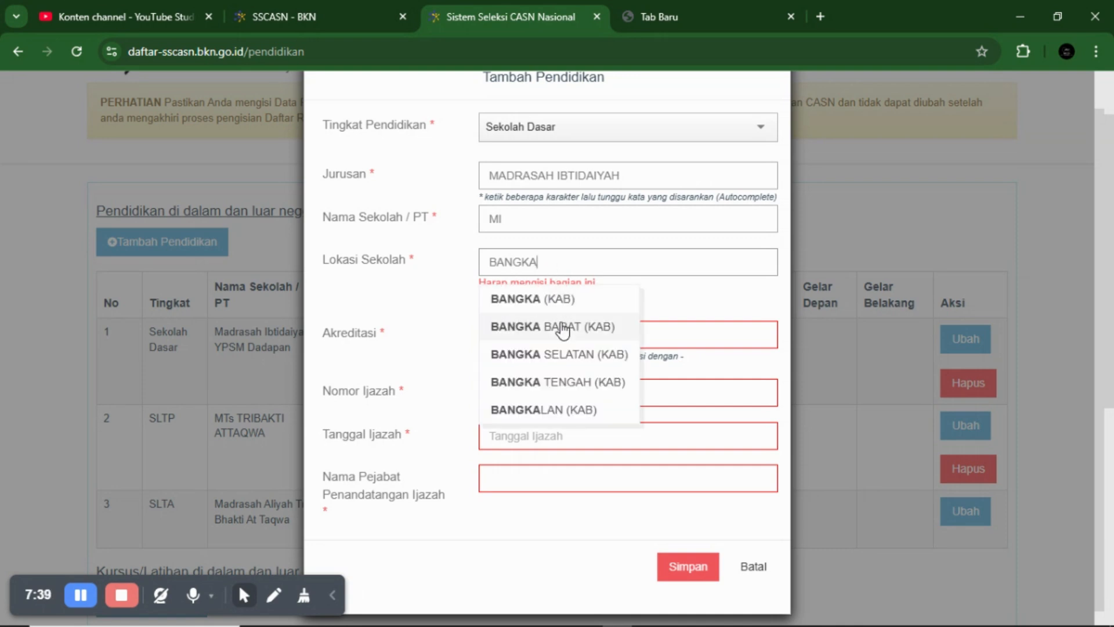
click(563, 355)
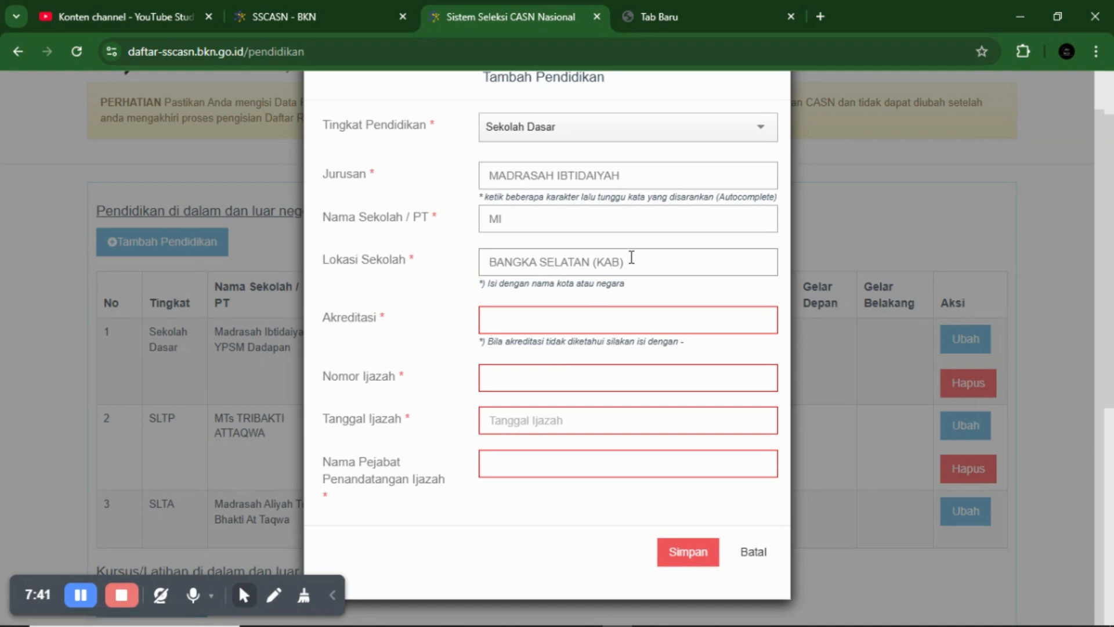
key(BackSpace)
key(BackSpace)
key(BackSpace)
key(BackSpace)
key(BackSpace)
key(BackSpace)
key(BackSpace)
key(BackSpace)
key(BackSpace)
key(BackSpace)
key(BackSpace)
key(BackSpace)
key(BackSpace)
key(BackSpace)
key(BackSpace)
key(BackSpace)
key(BackSpace)
key(BackSpace)
key(BackSpace)
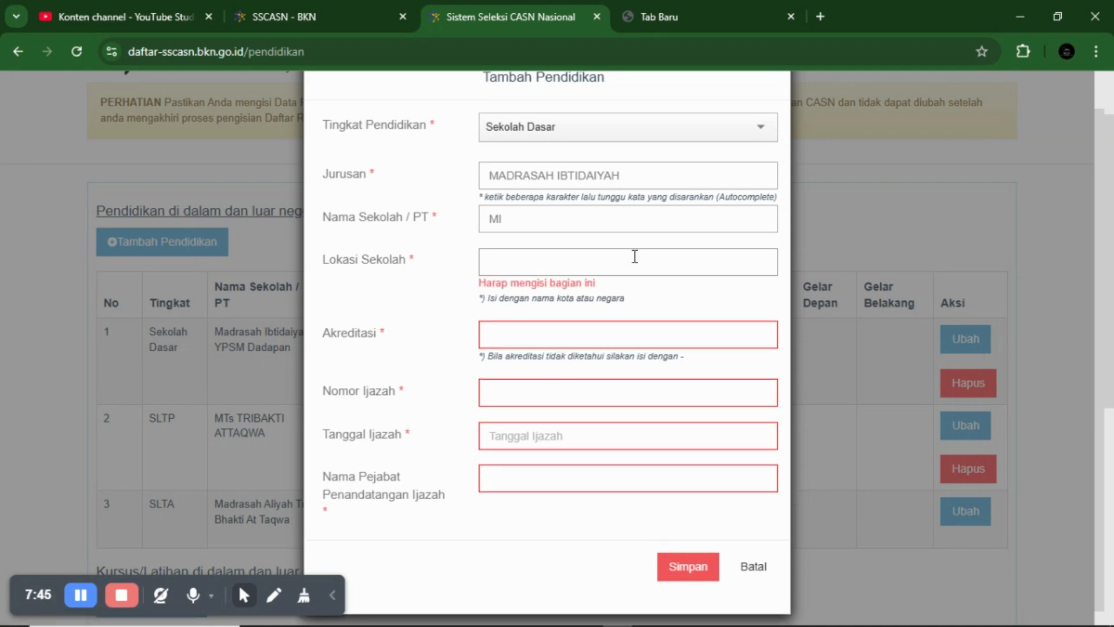
text(SIDOHARJO)
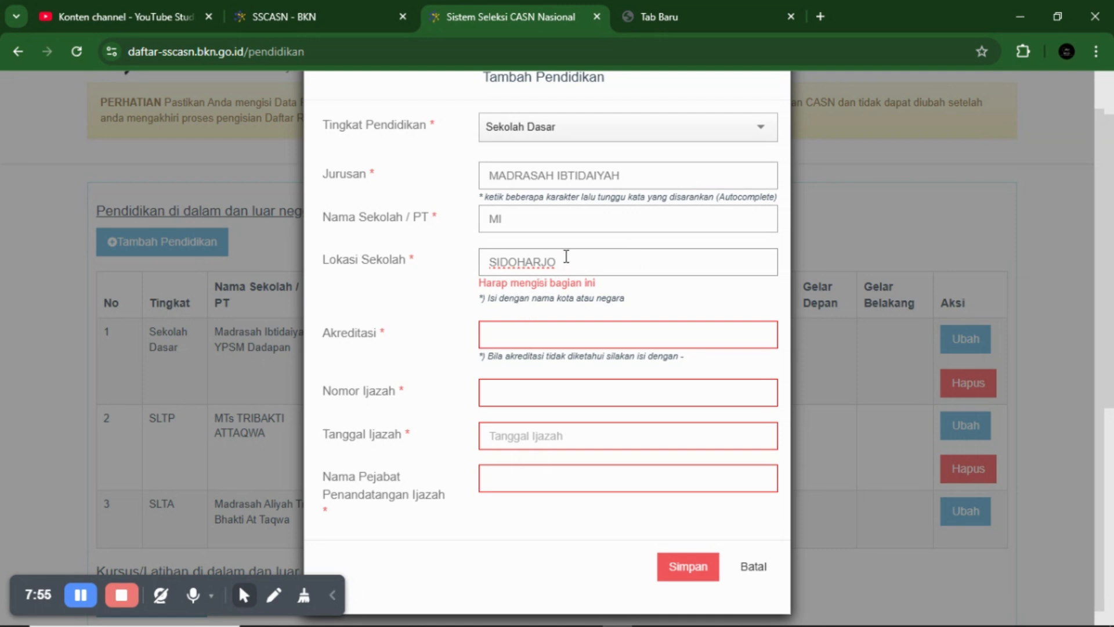
click(574, 324)
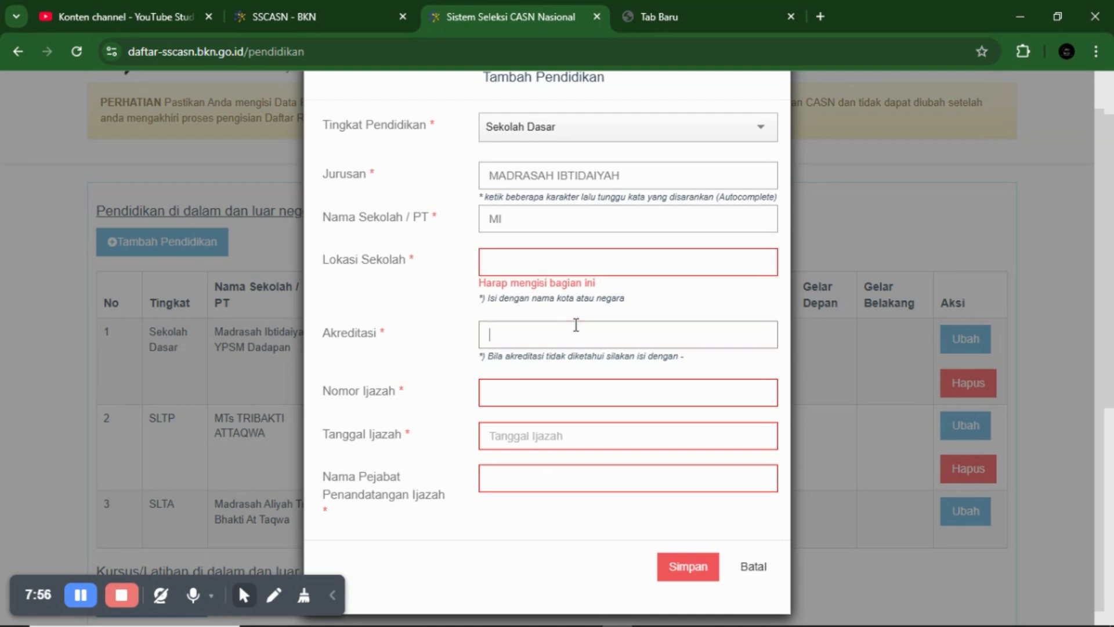
click(539, 261)
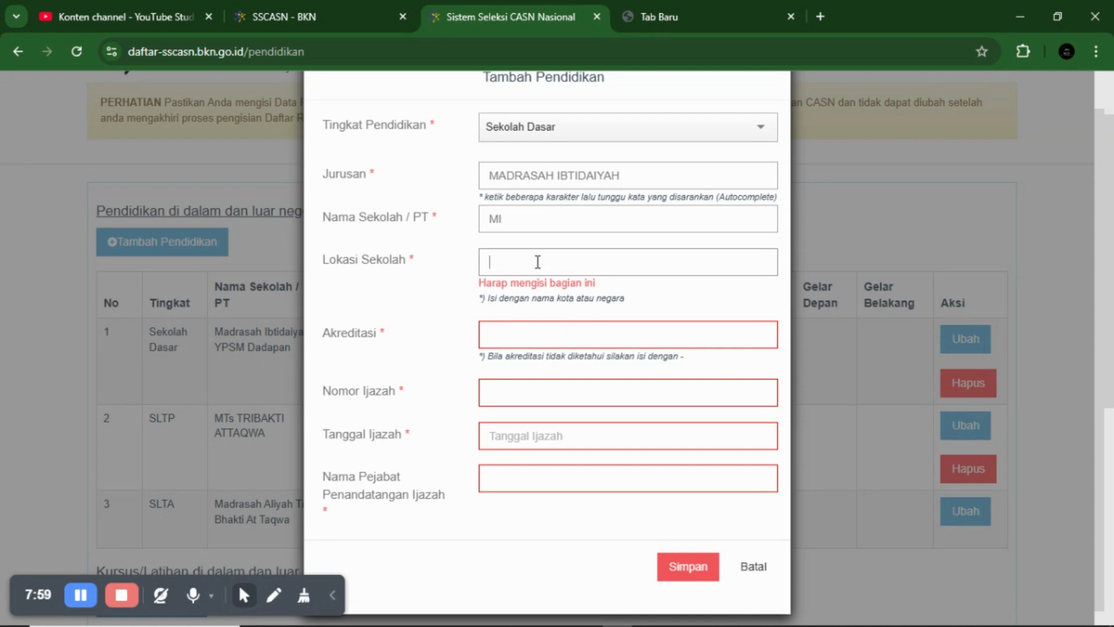
text(BANGKA)
text(SELATAN)
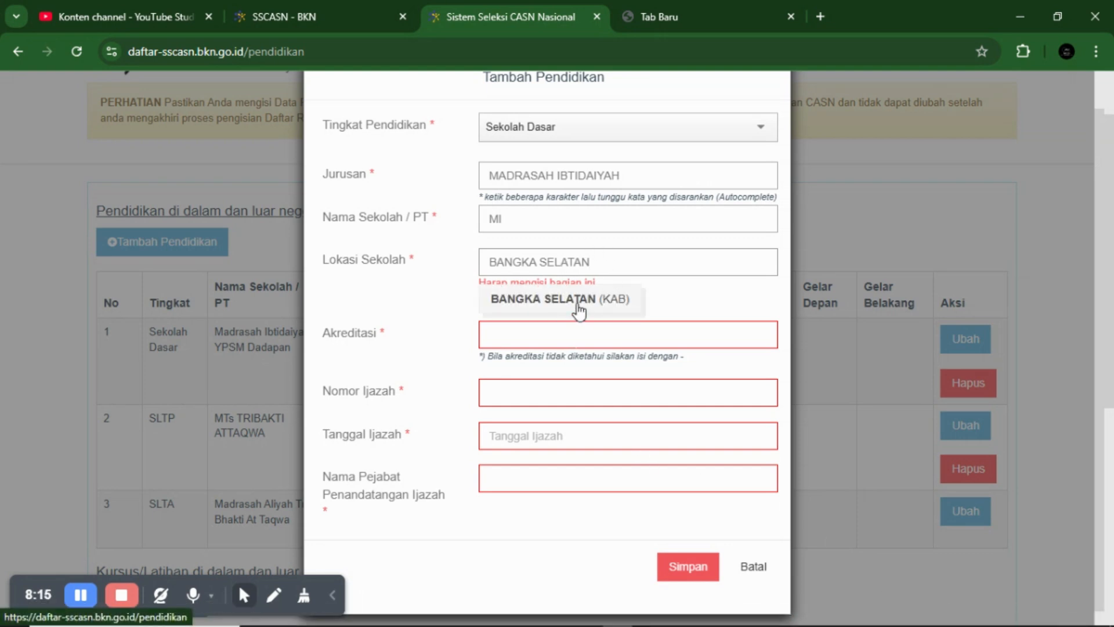
click(529, 302)
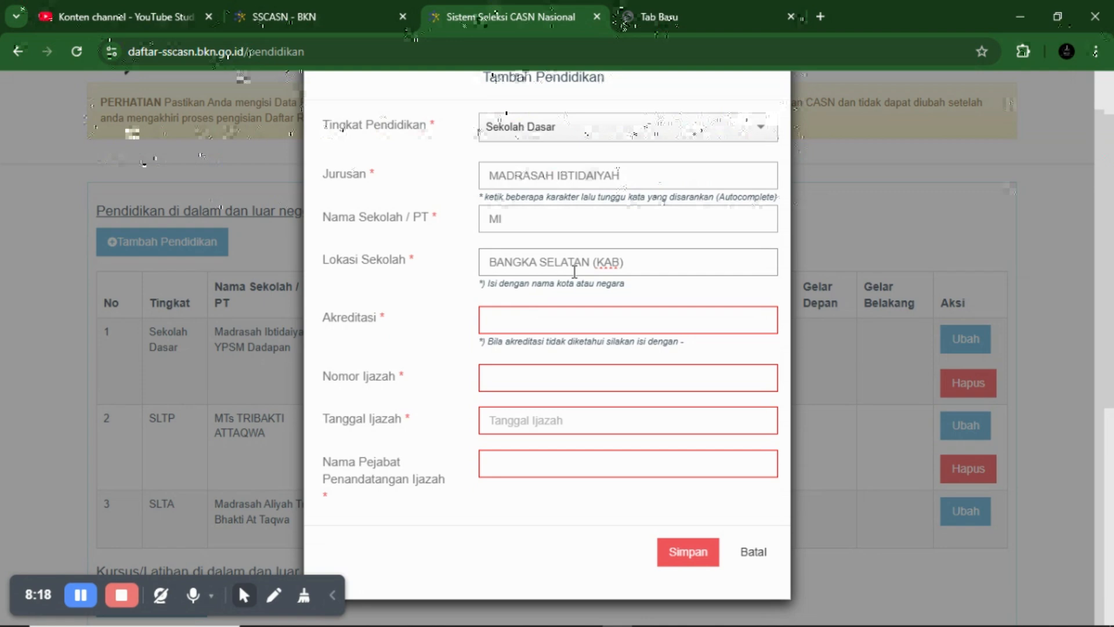
- Fill Akreditasi with '-' and move on toward the certificate fields
click(508, 324)
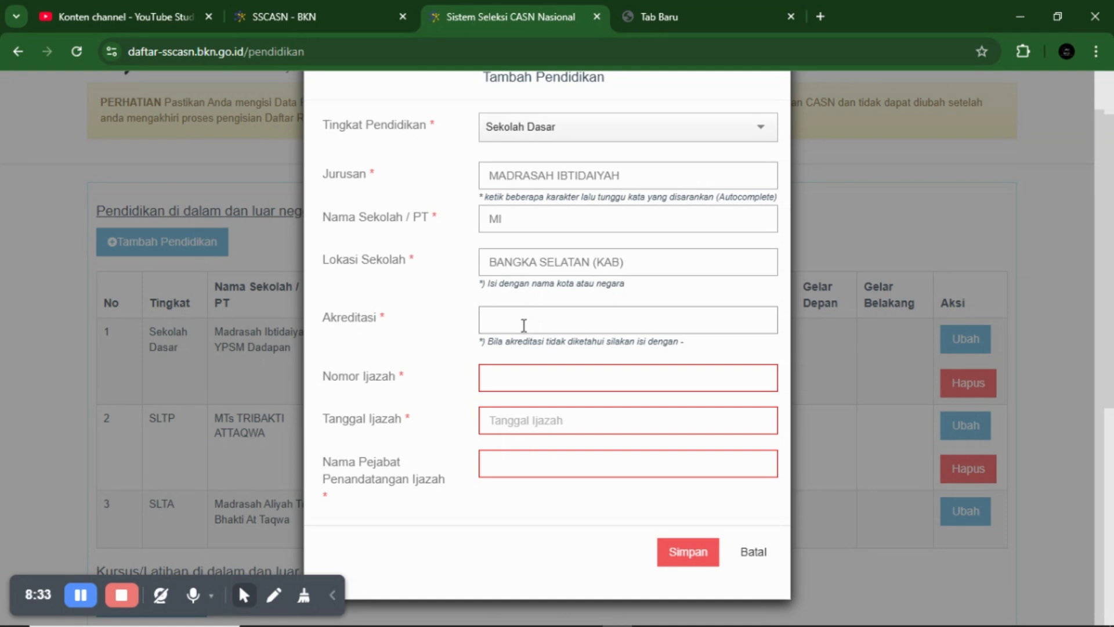
scroll(522, 325, down, 1)
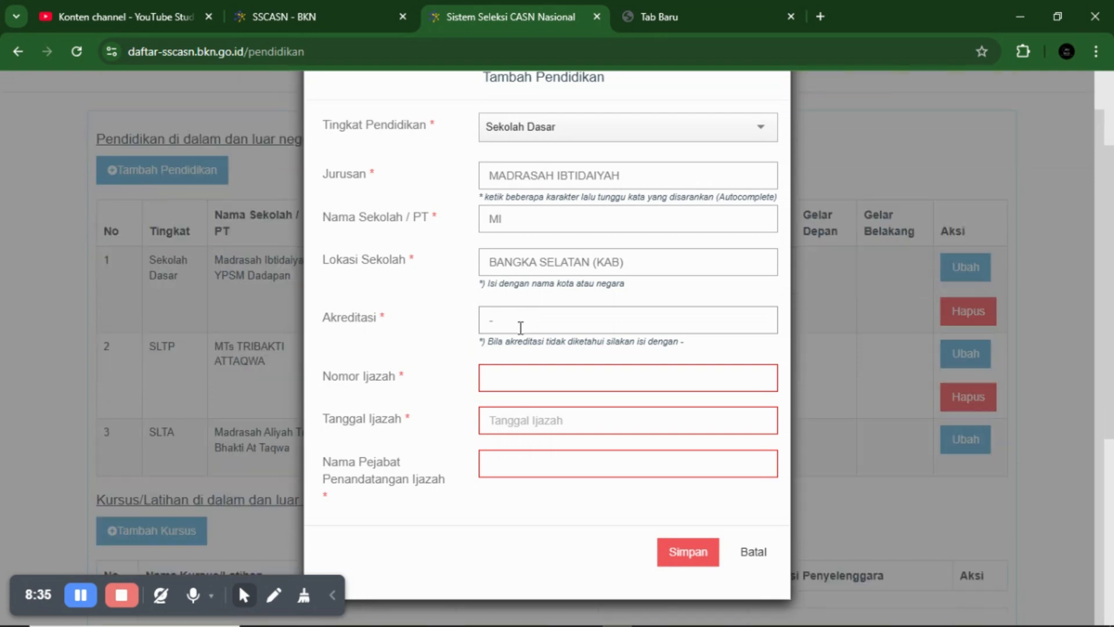
click(527, 375)
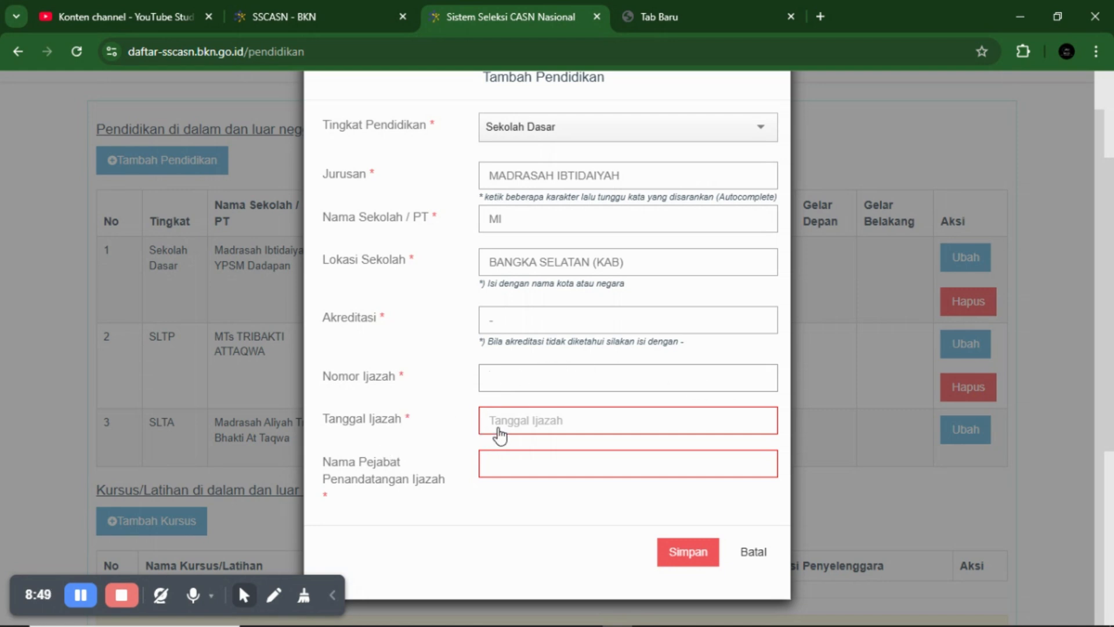
- Set Tanggal Ijazah to 12-05-2005 using the date picker's year, month and day views
click(515, 419)
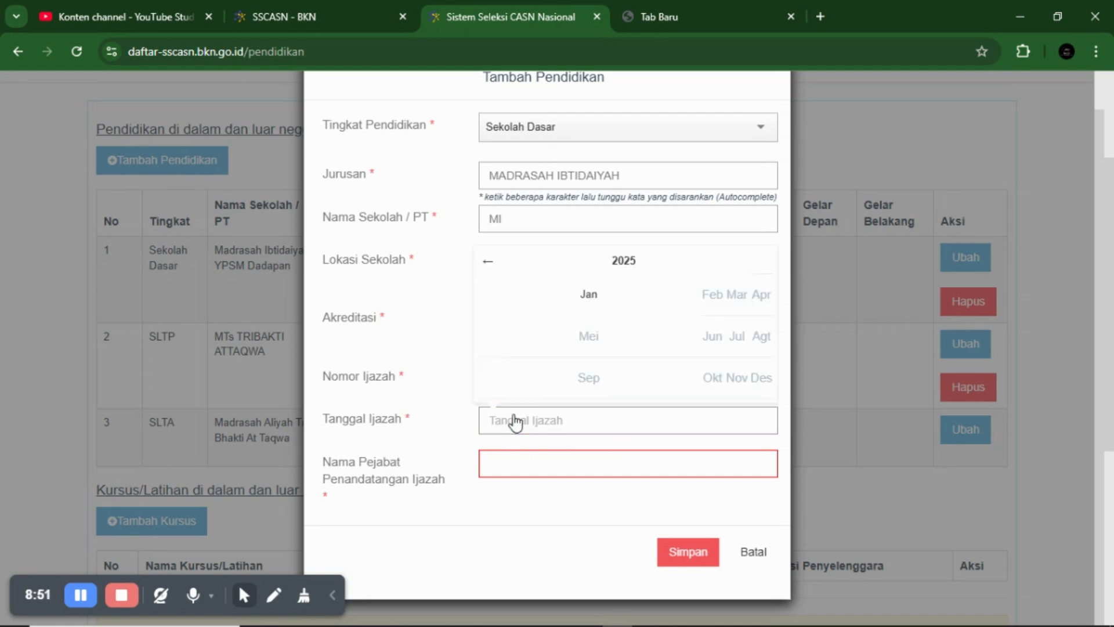
click(622, 262)
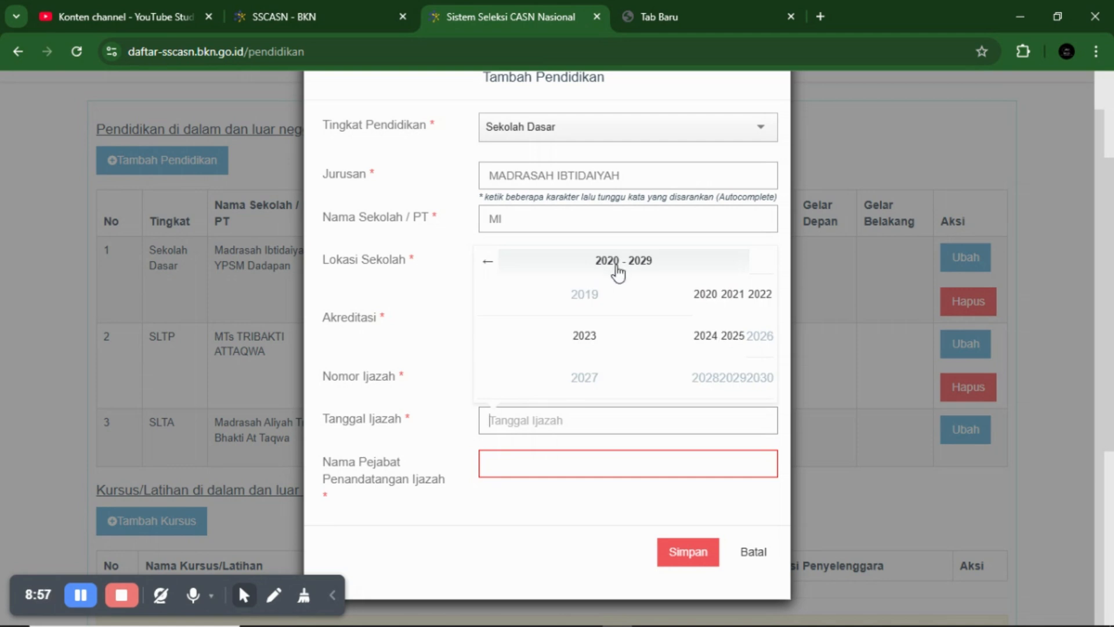
click(491, 269)
click(491, 270)
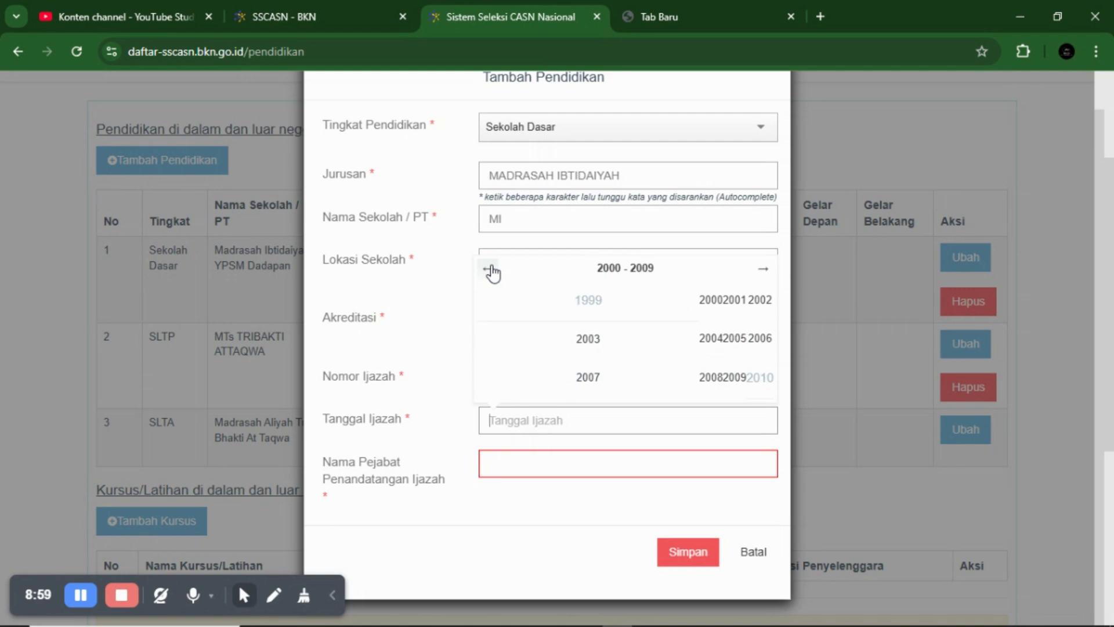
click(491, 270)
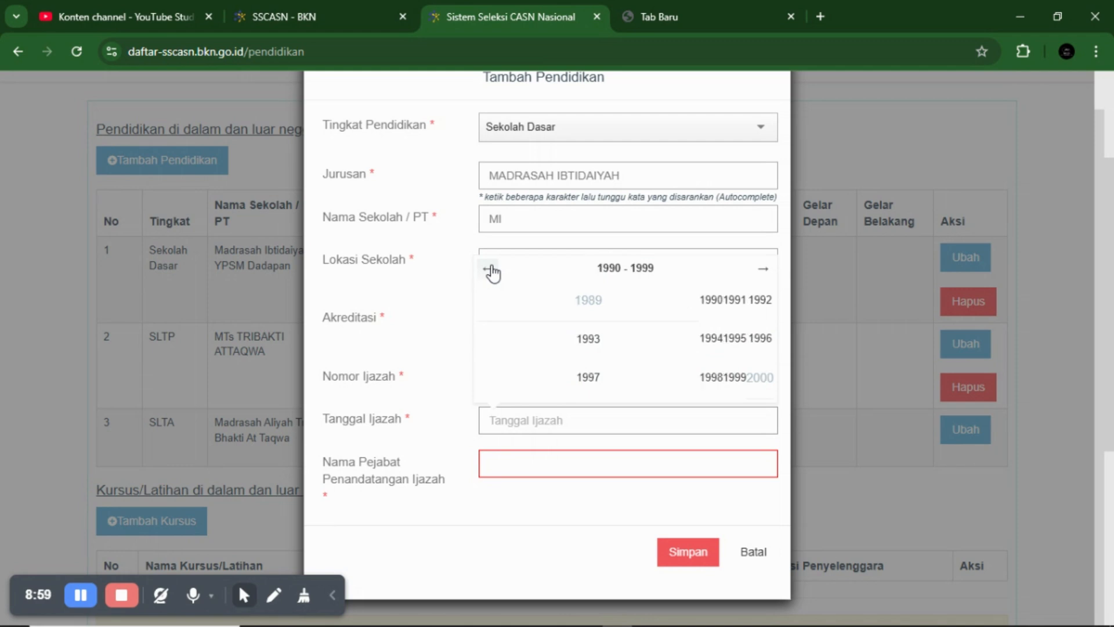
click(762, 272)
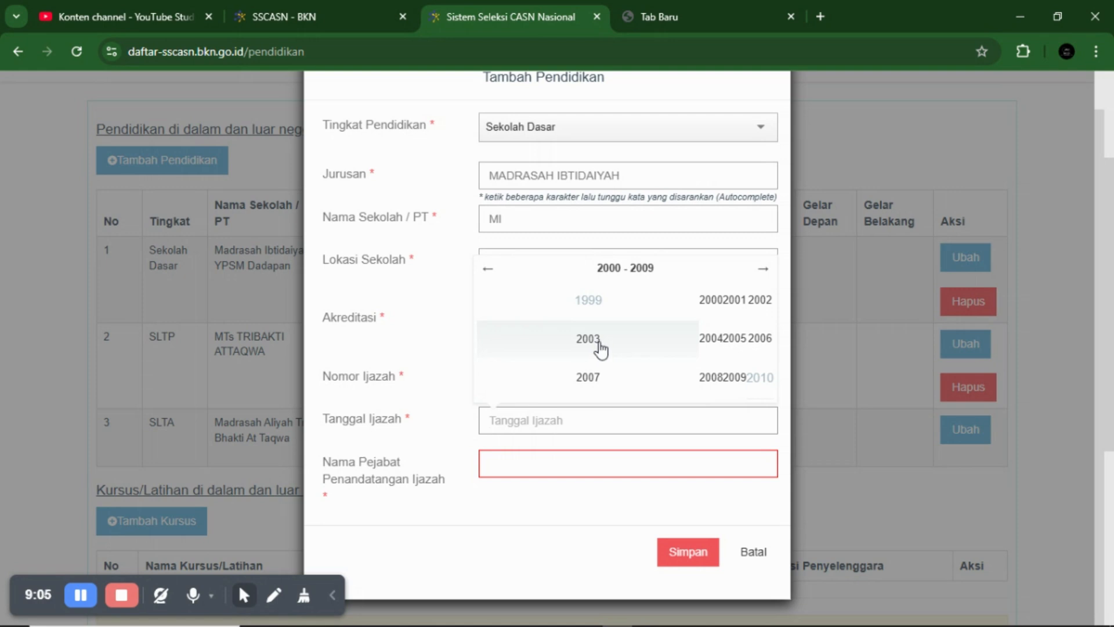
click(733, 339)
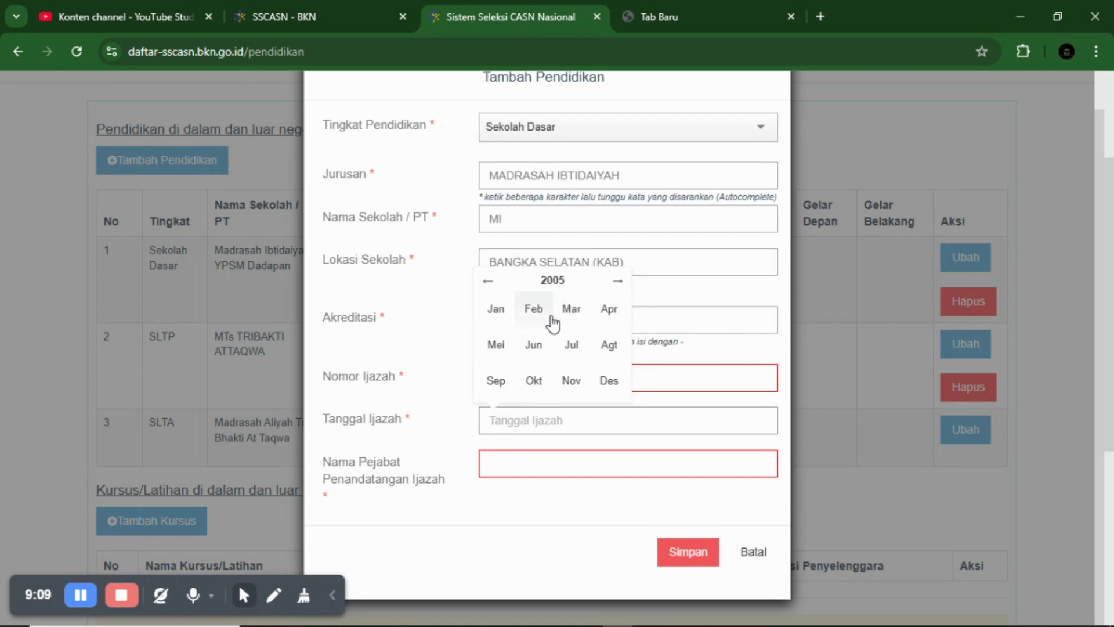
click(501, 354)
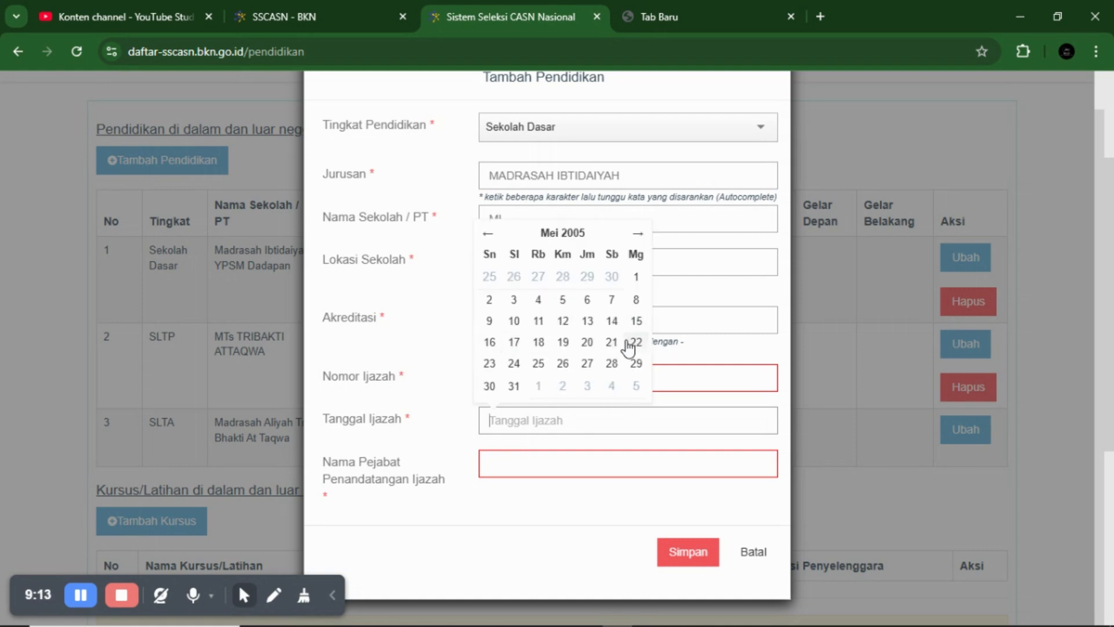
click(572, 321)
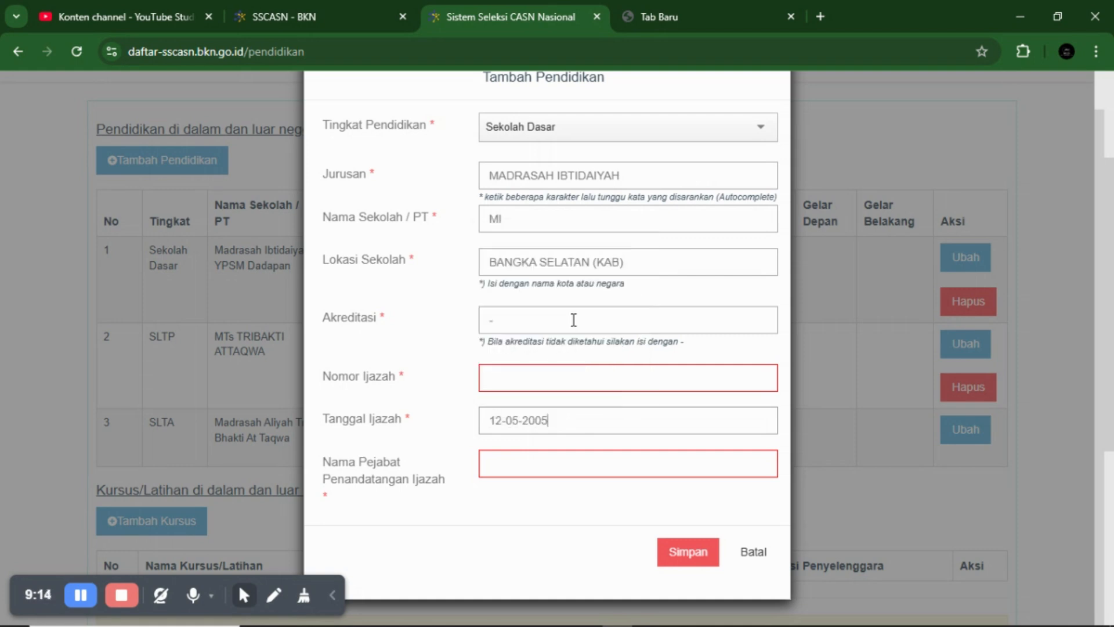
- Enter Nomor Ijazah MI/MM and the signatory's name, then cancel the form with Batal
click(566, 382)
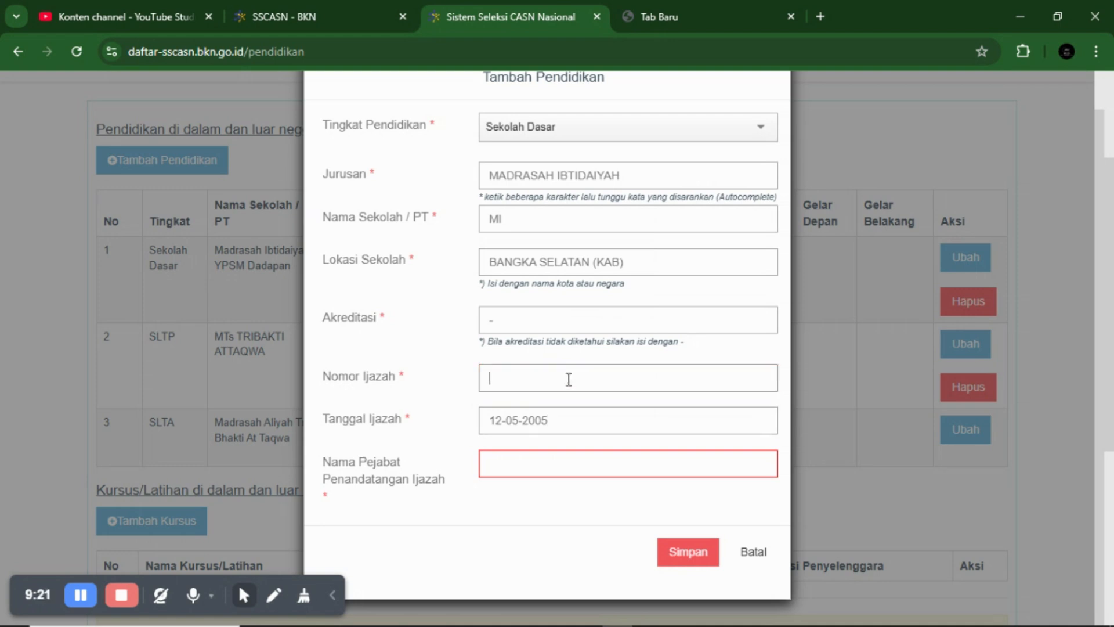
text(MI/MM)
click(506, 465)
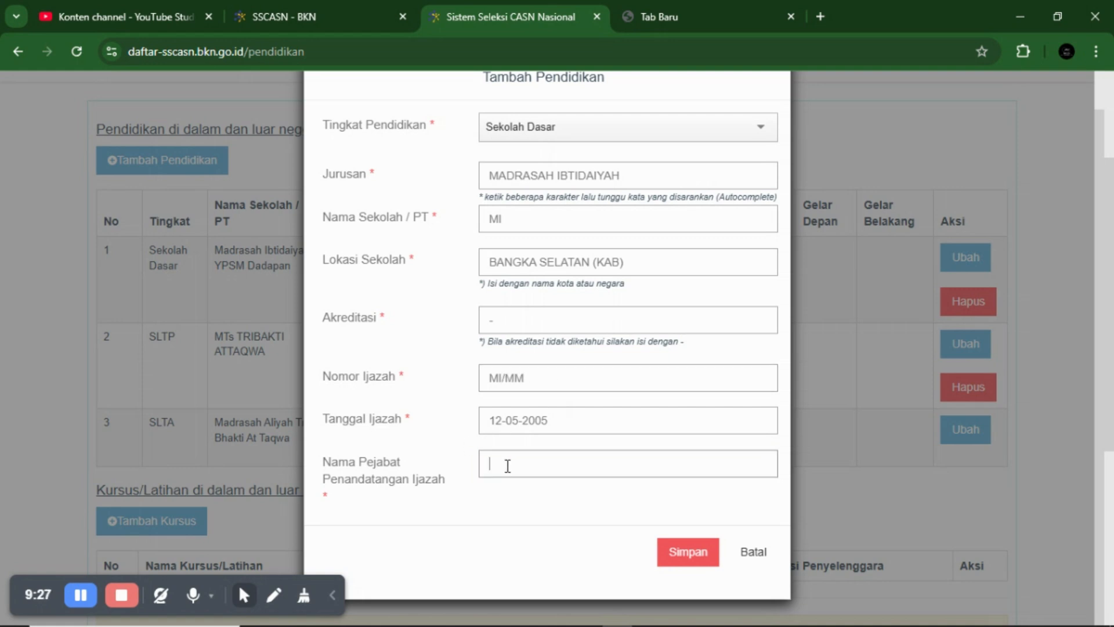
scroll(509, 466, down, 3)
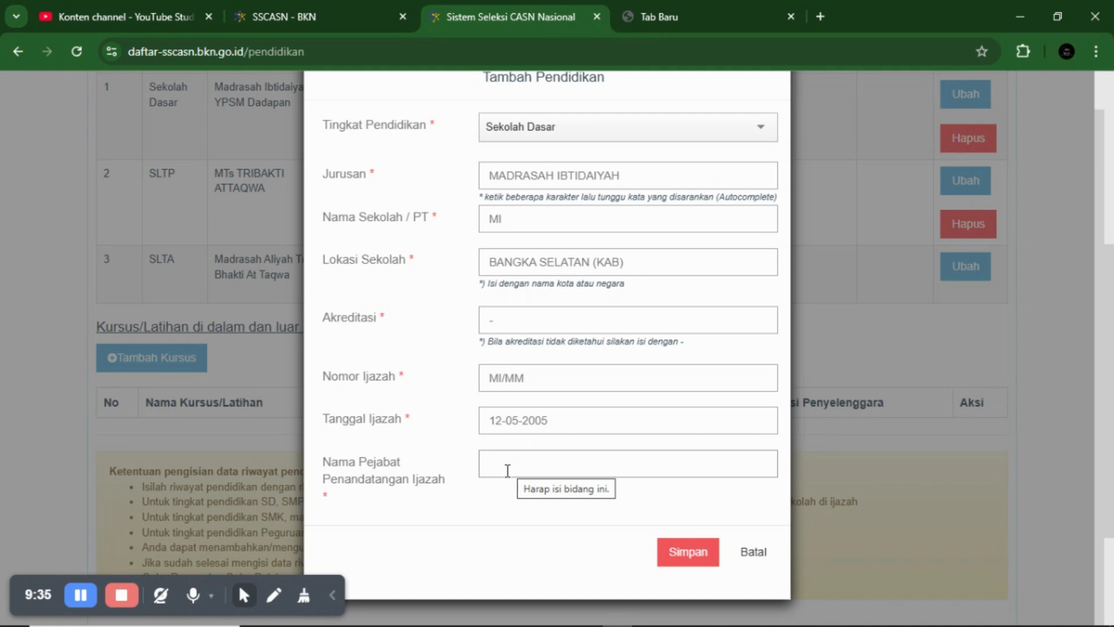
text(U)
key(BackSpace)
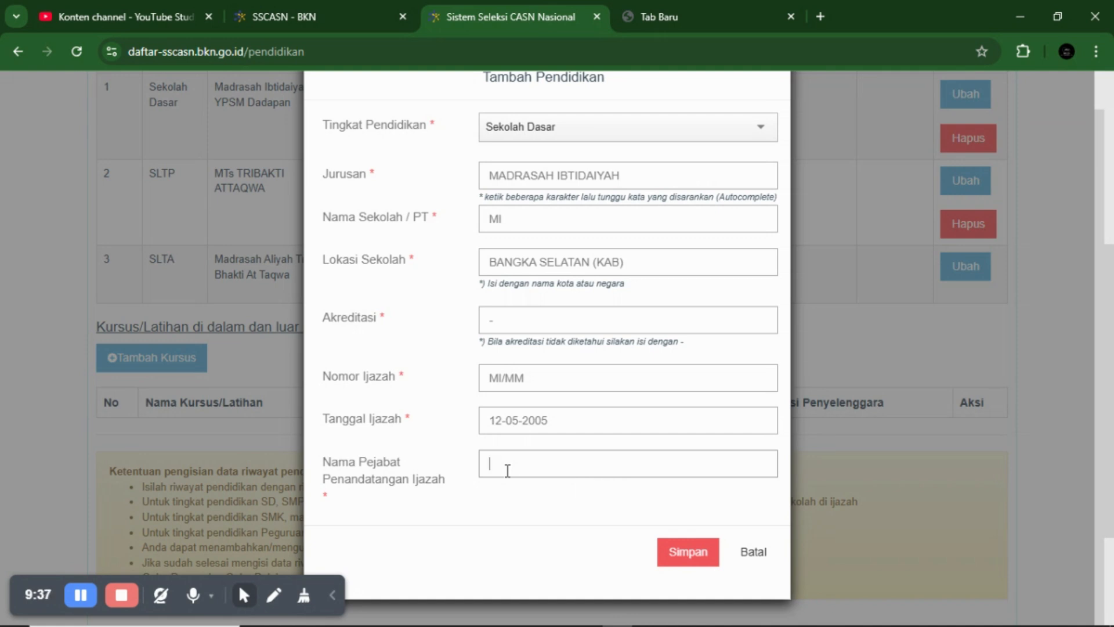
text(IREAN)
scroll(722, 273, up, 1)
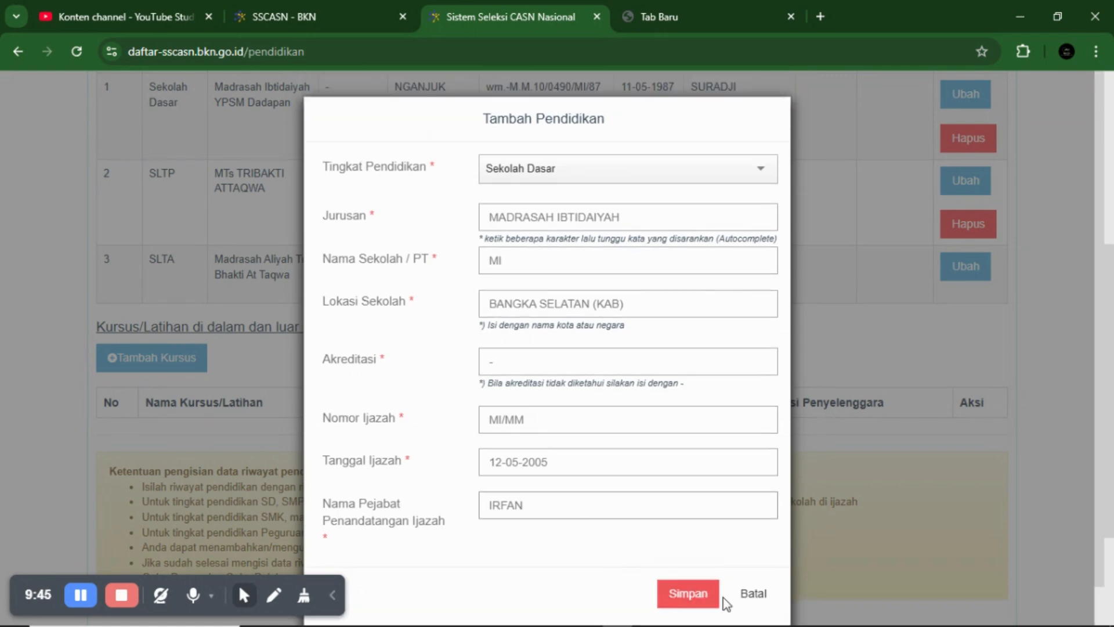
click(753, 595)
- Start a new Tambah Pendidikan entry with SLTP as the education level
scroll(679, 391, up, 5)
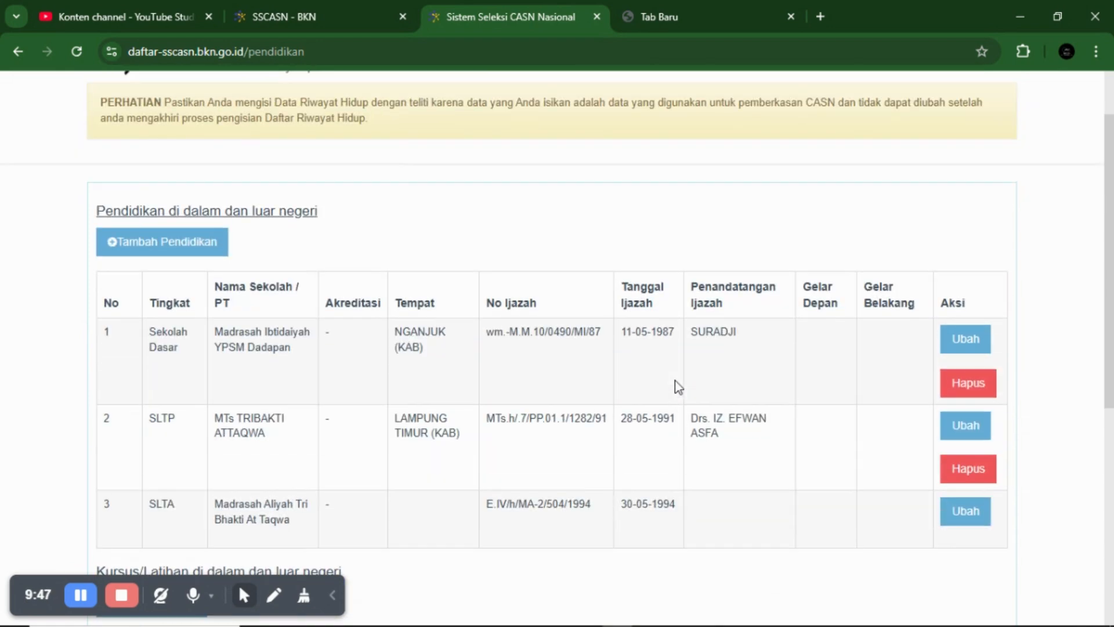
scroll(604, 348, down, 1)
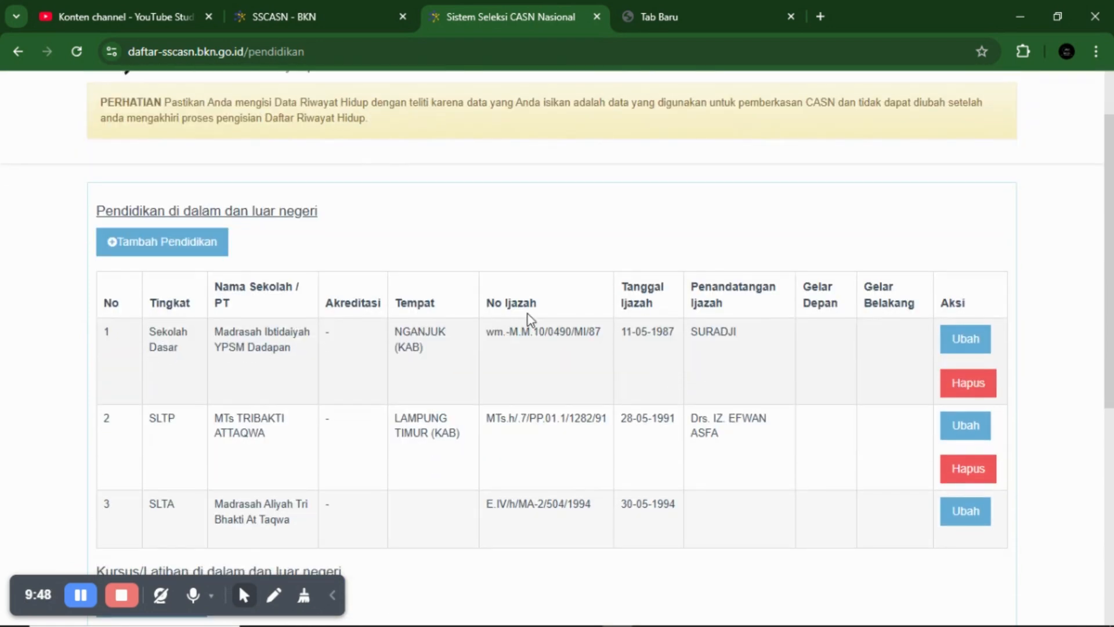
click(144, 243)
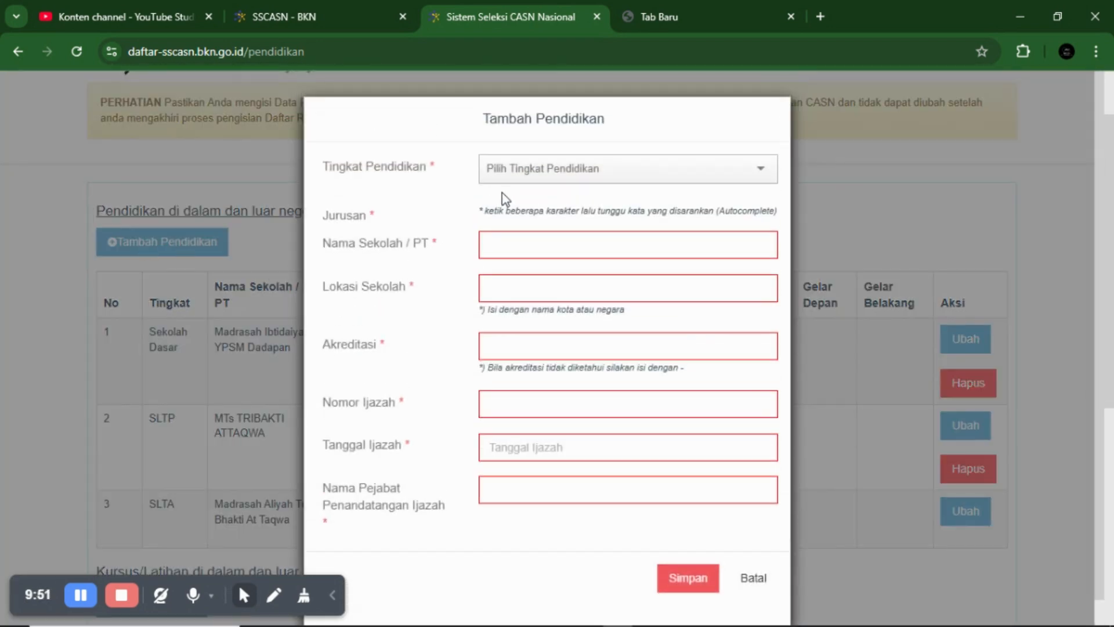
click(540, 176)
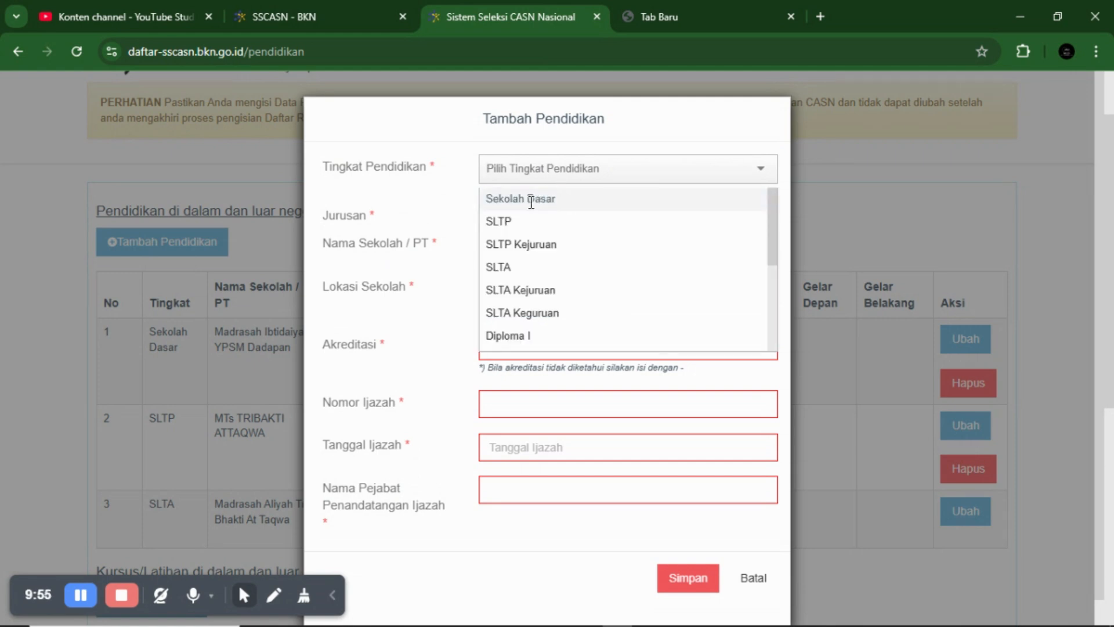
click(501, 222)
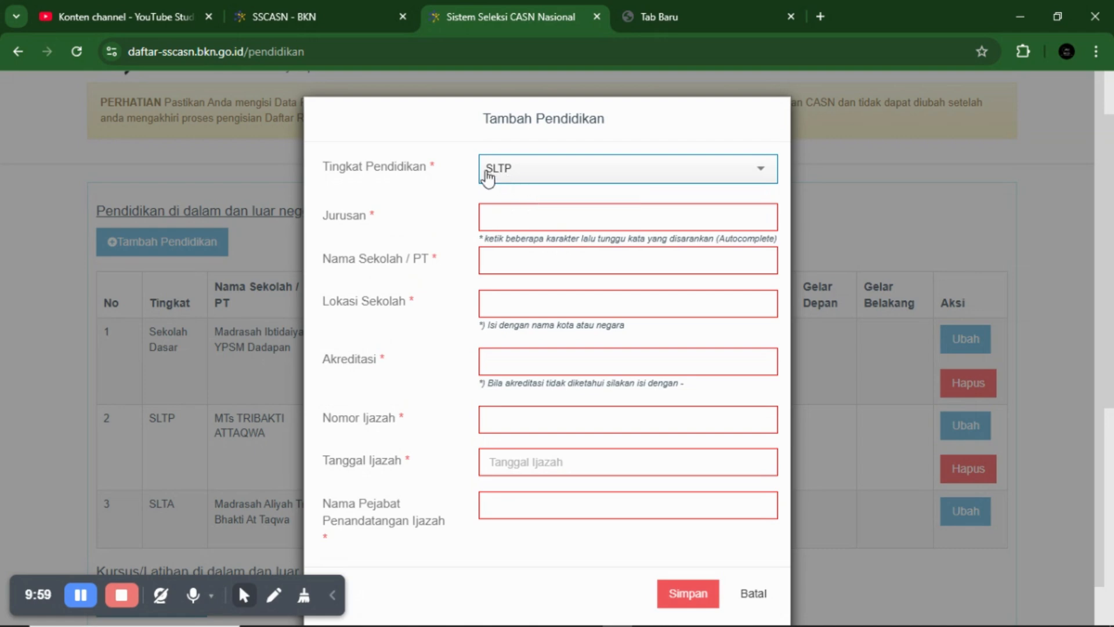
- Replace SMP in Jurusan with MADRASAH TSANAWIYAH from the suggestions
click(545, 214)
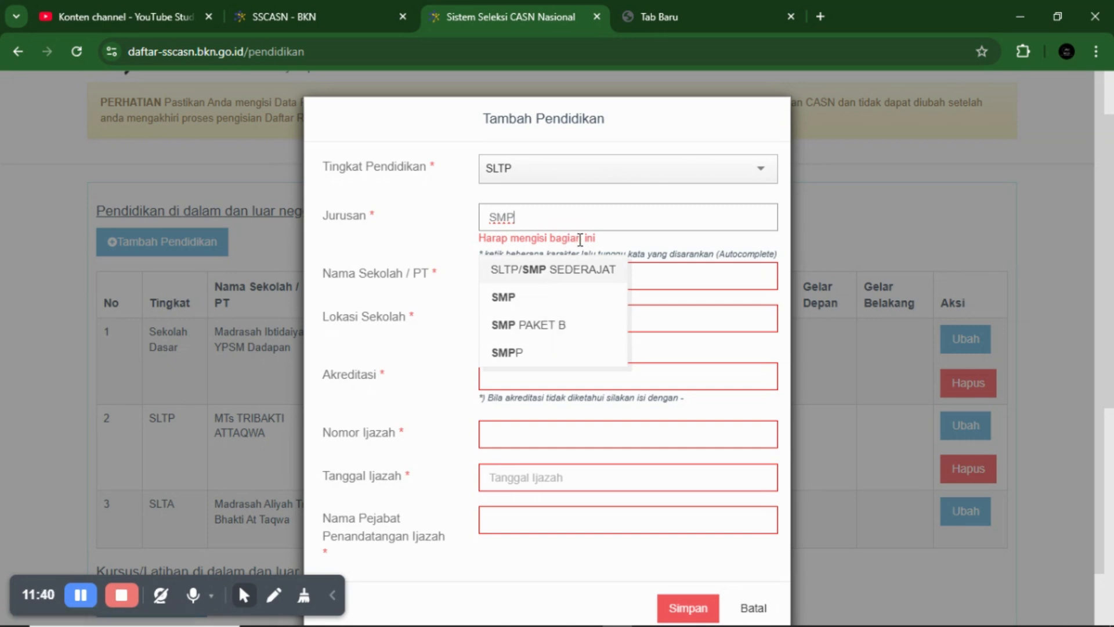
key(BackSpace)
key(BackSpace)
key(BackSpace)
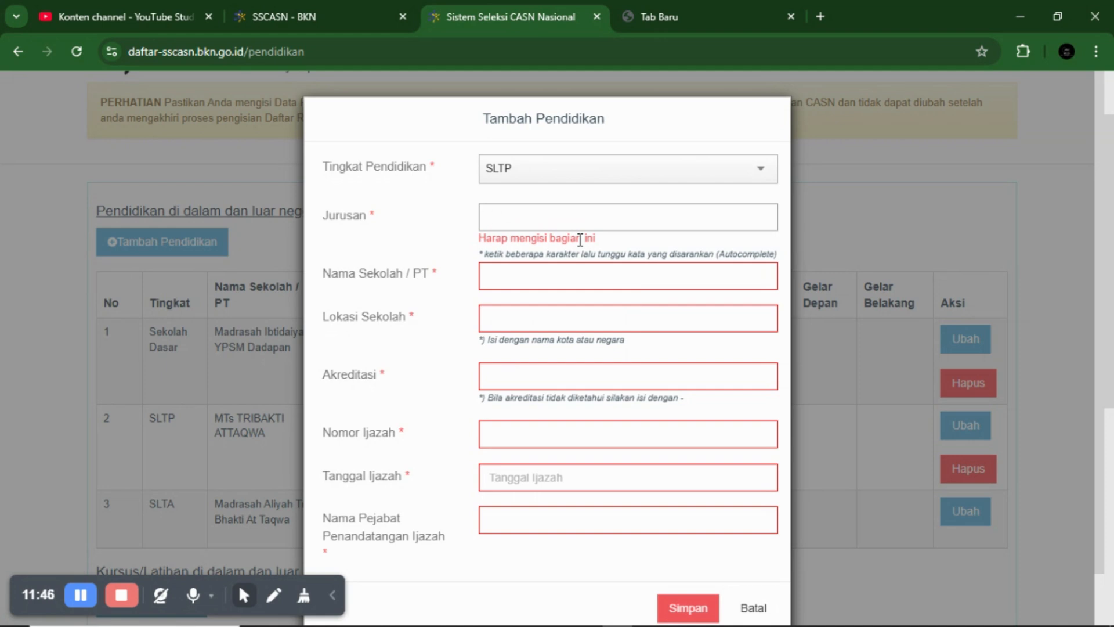
text(MADRASAH)
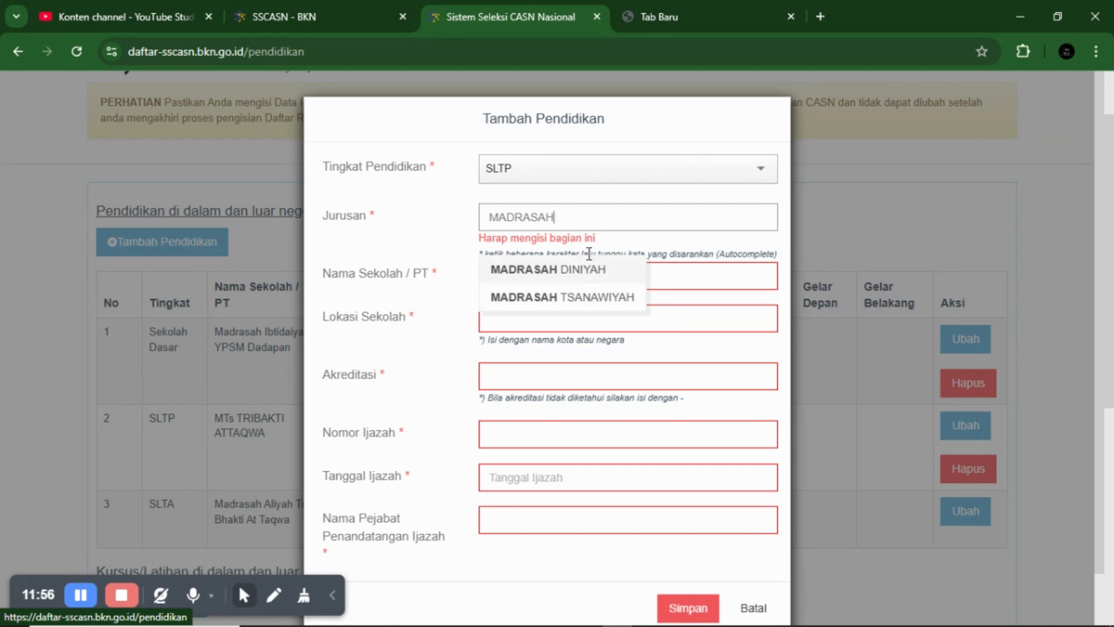
click(546, 299)
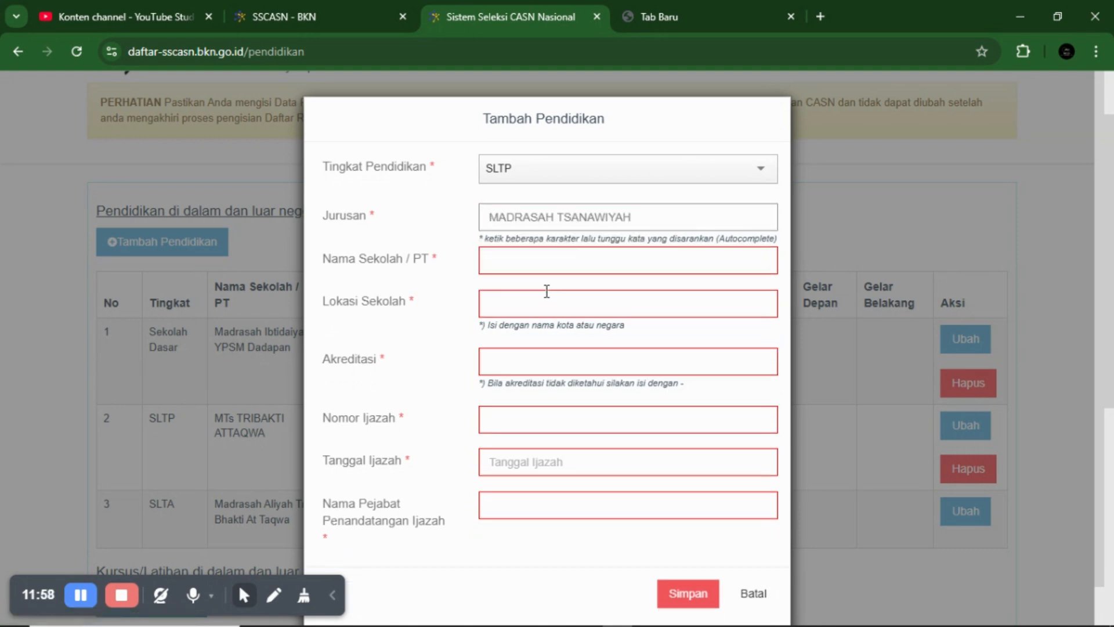
- Enter 0 for Akreditasi, leaving school name, location, certificate and signatory fields empty
click(553, 256)
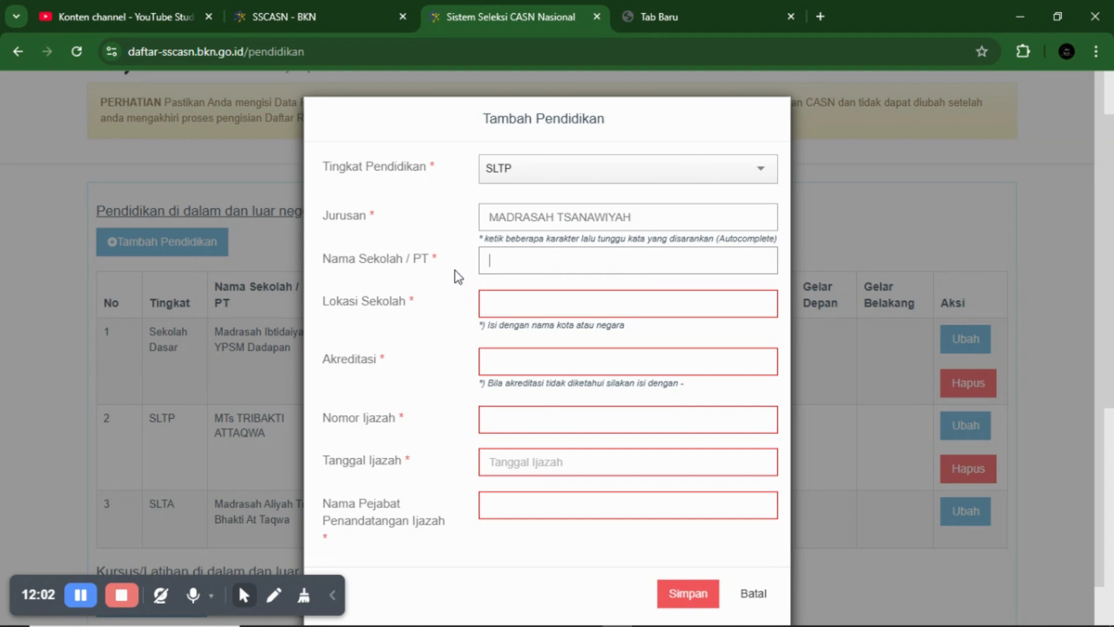
click(521, 303)
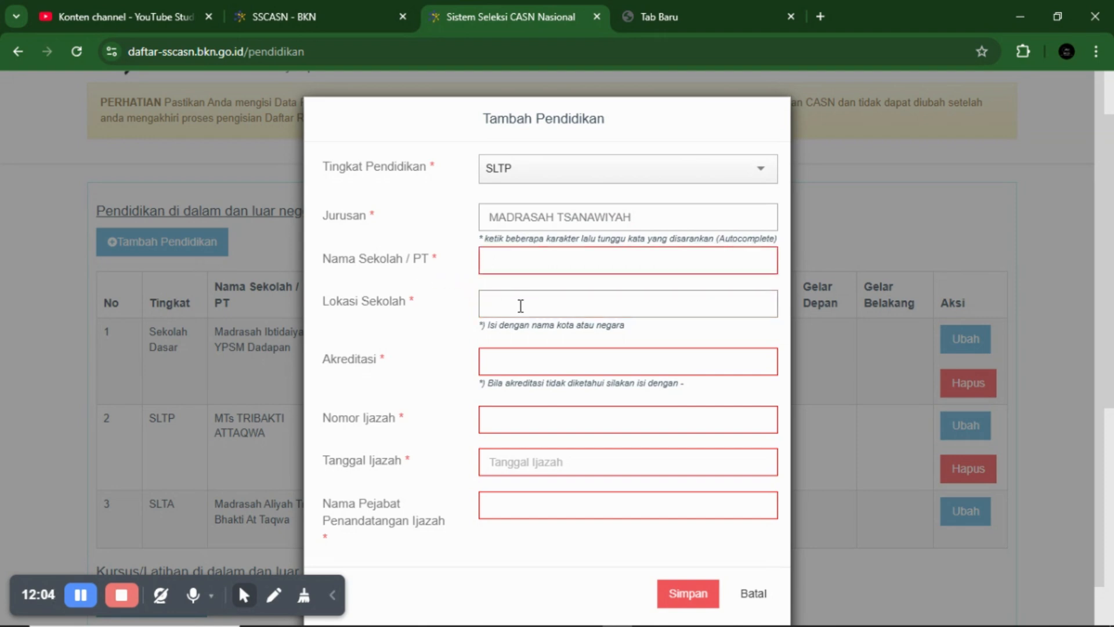
click(539, 363)
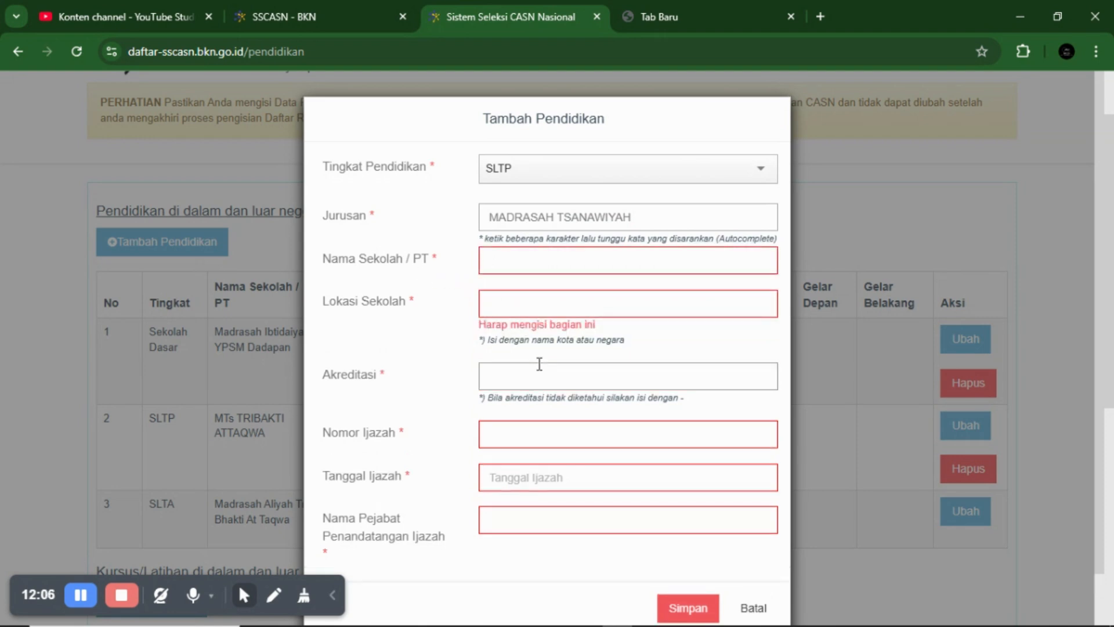
scroll(539, 363, down, 1)
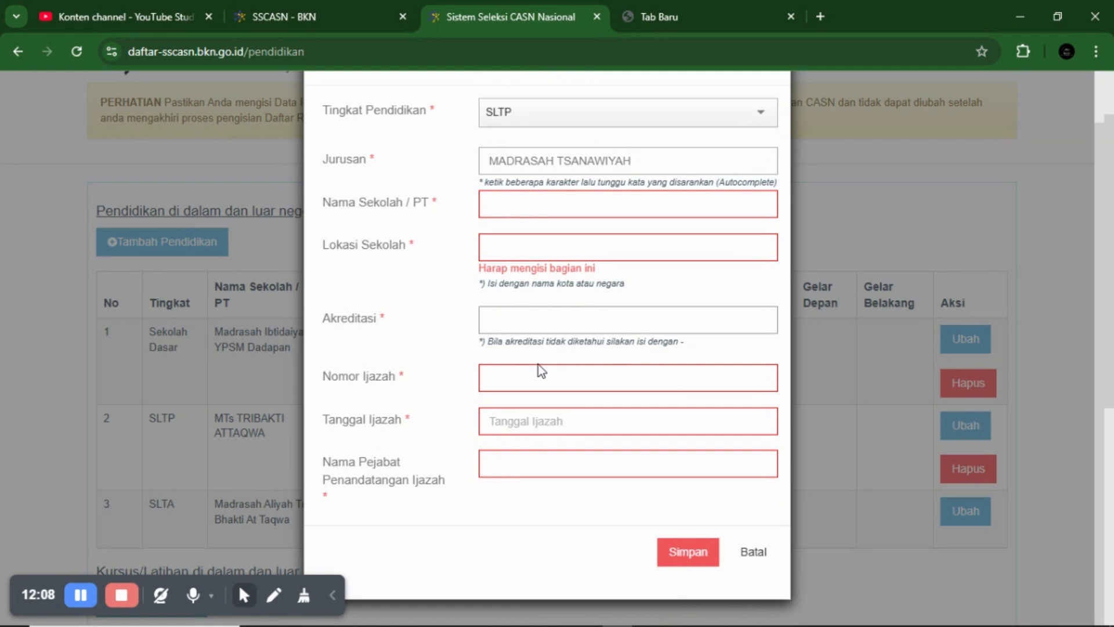
text(0)
click(537, 379)
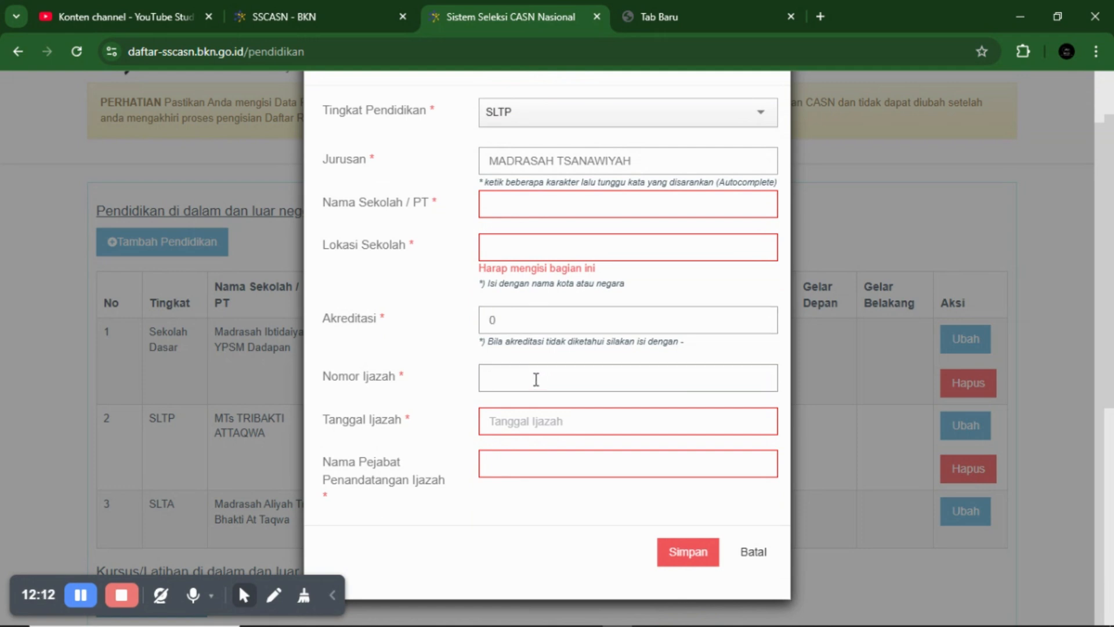
click(558, 425)
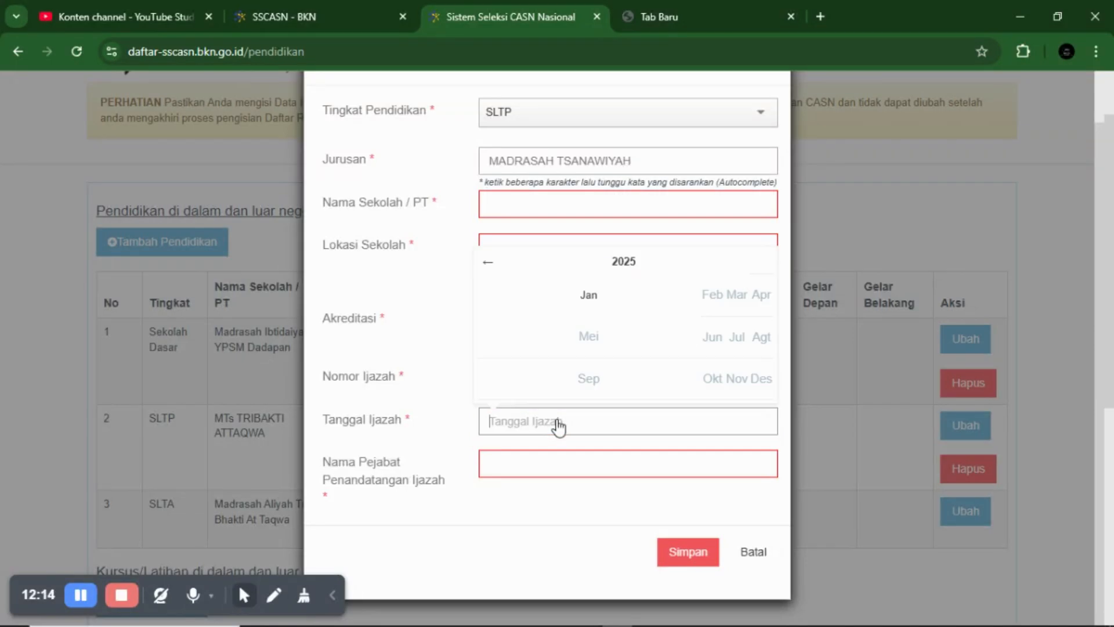
click(528, 465)
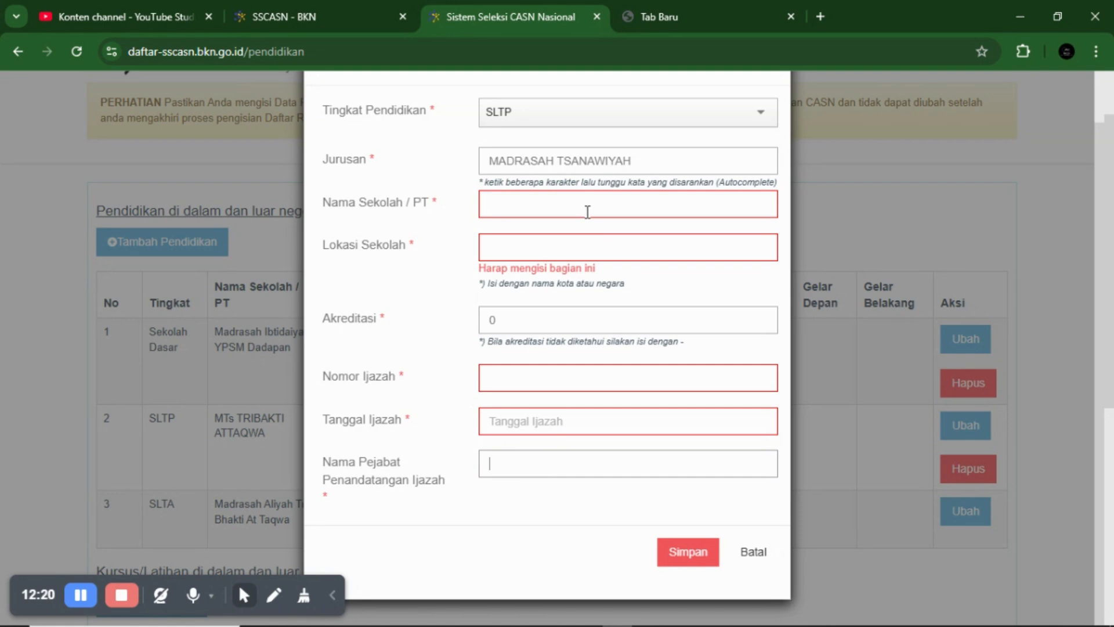
scroll(588, 212, up, 1)
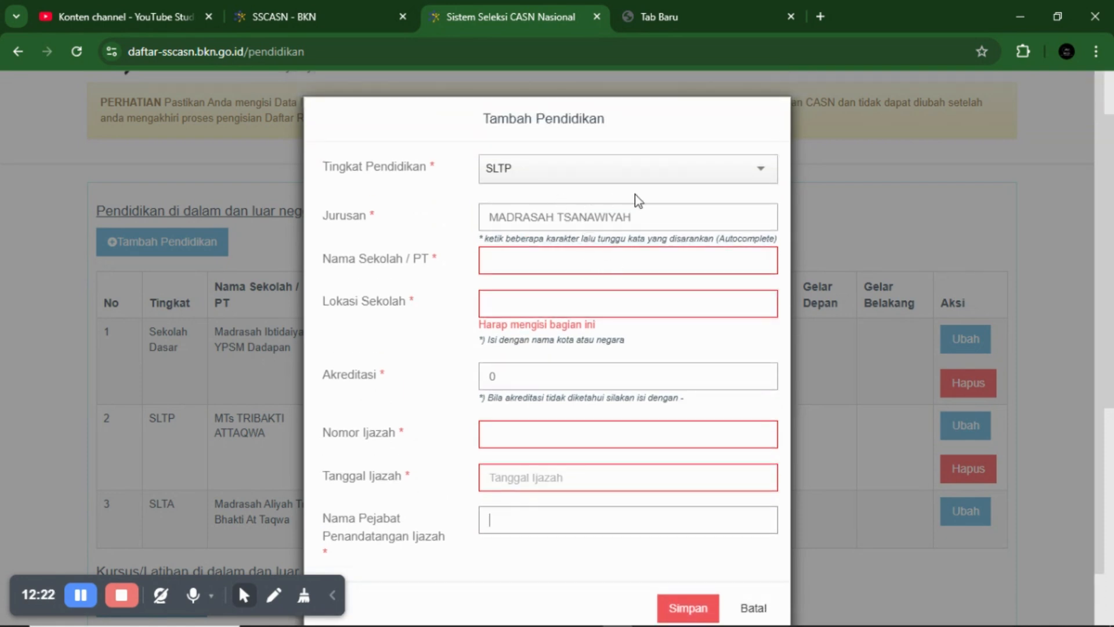
click(667, 178)
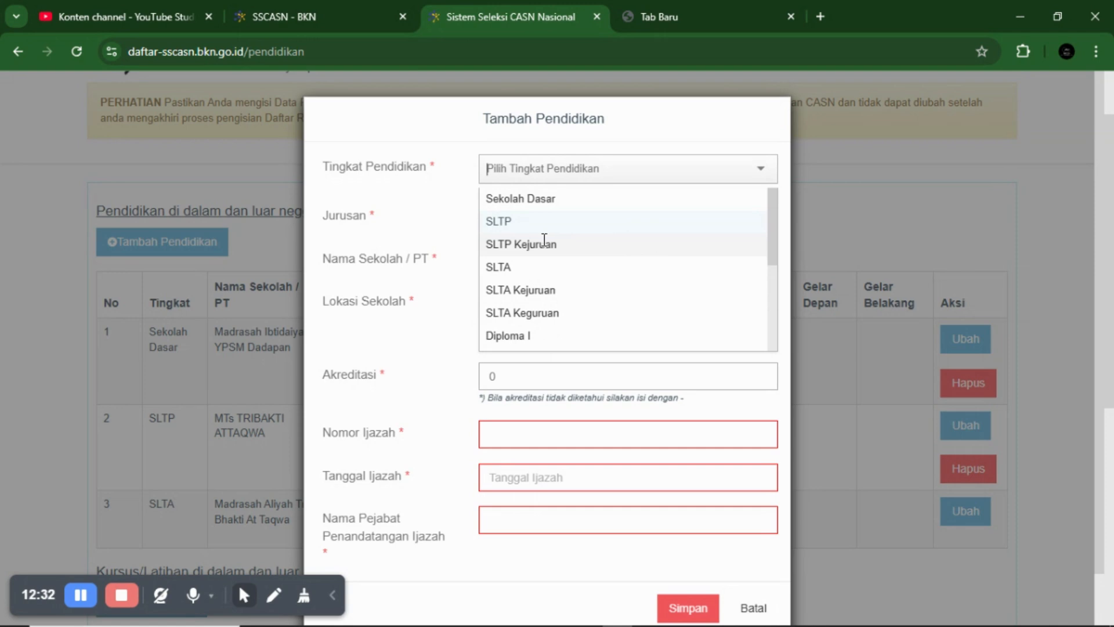
- Switch the level to SLTA and replace SMA in Jurusan with the search text MADRASAH
click(521, 266)
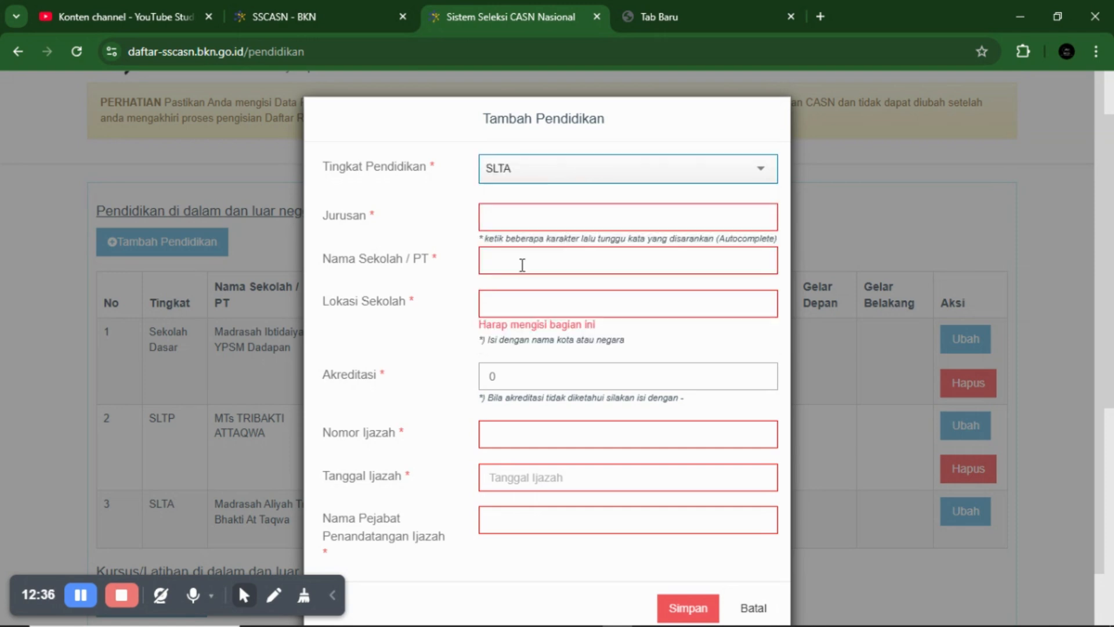
click(537, 221)
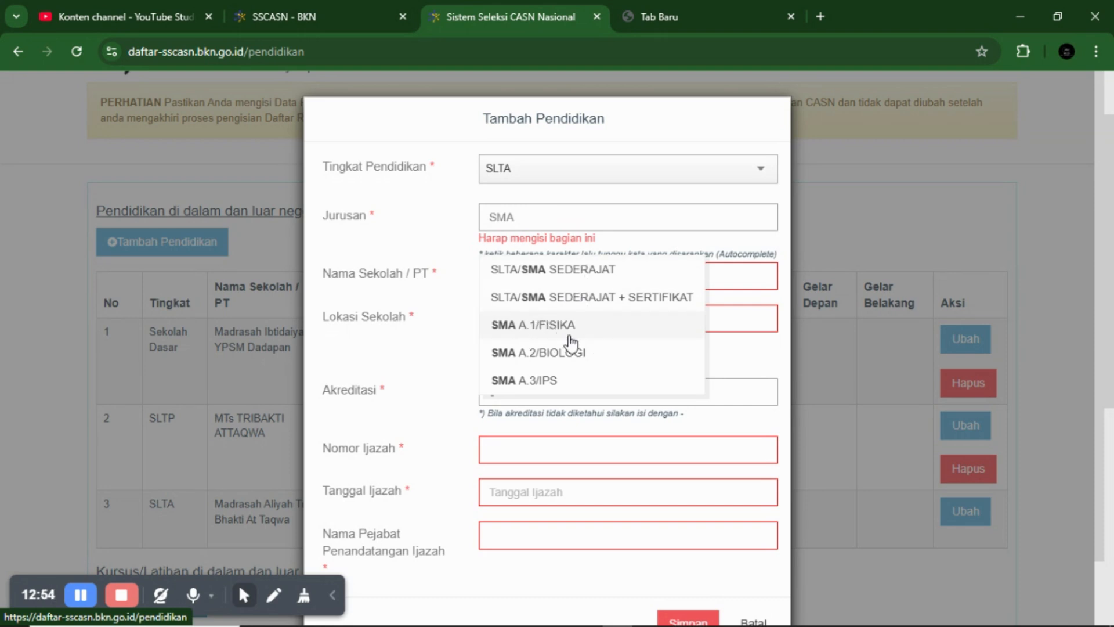
scroll(537, 354, down, 1)
scroll(537, 348, up, 1)
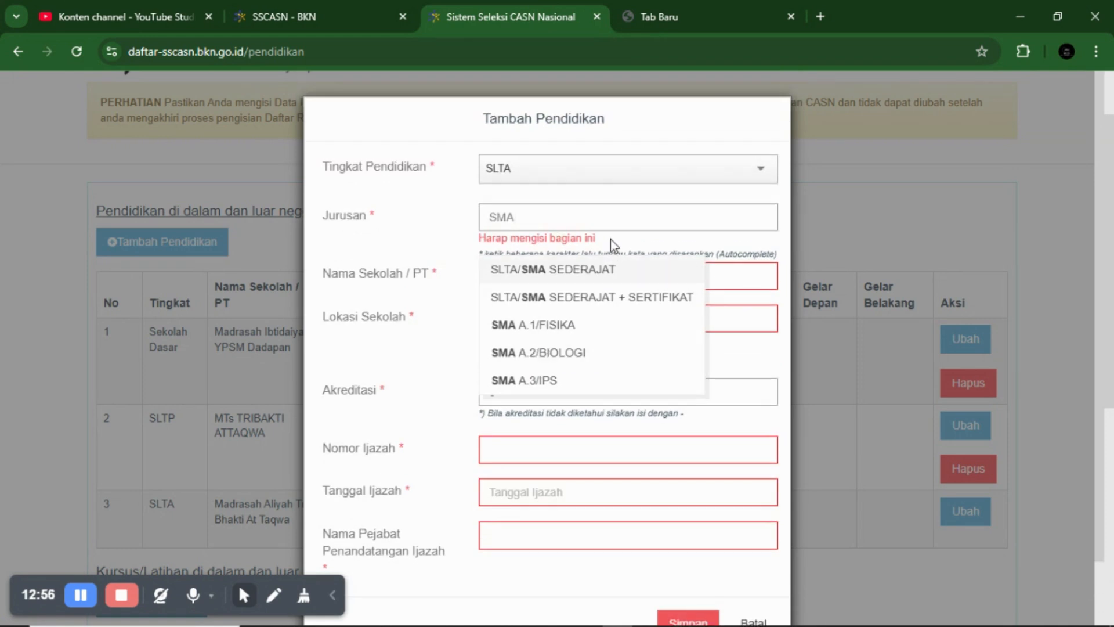
key(BackSpace)
key(BackSpace)
key(BackSpace)
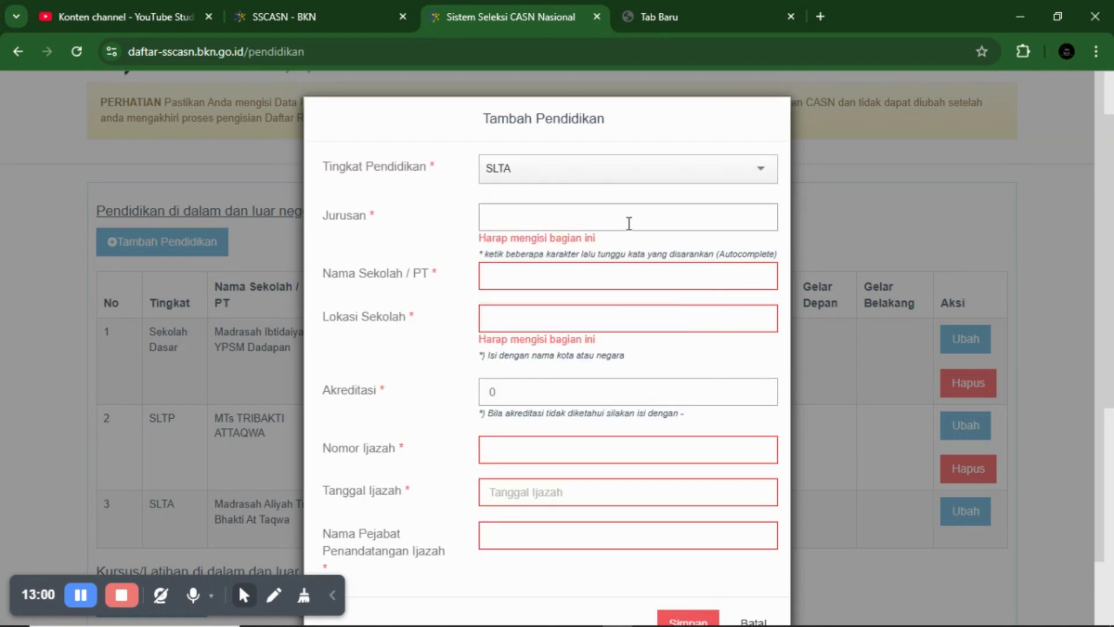
text(MADRASAH)
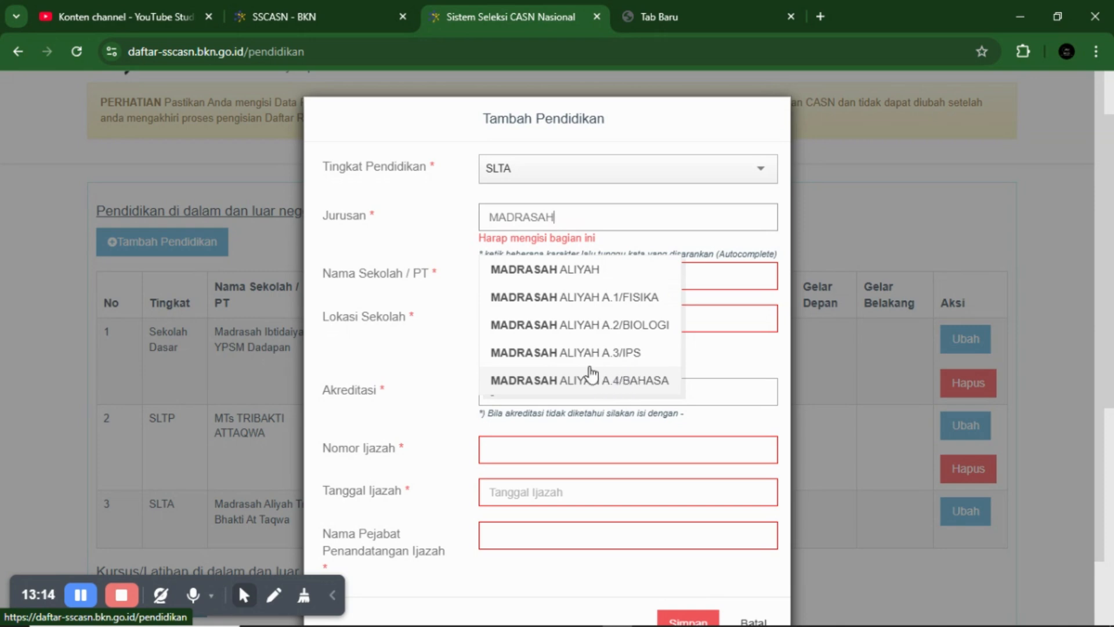
- Pick MADRASAH ALIYAH as Jurusan and set Akreditasi to '-'
scroll(585, 372, down, 2)
scroll(585, 371, up, 2)
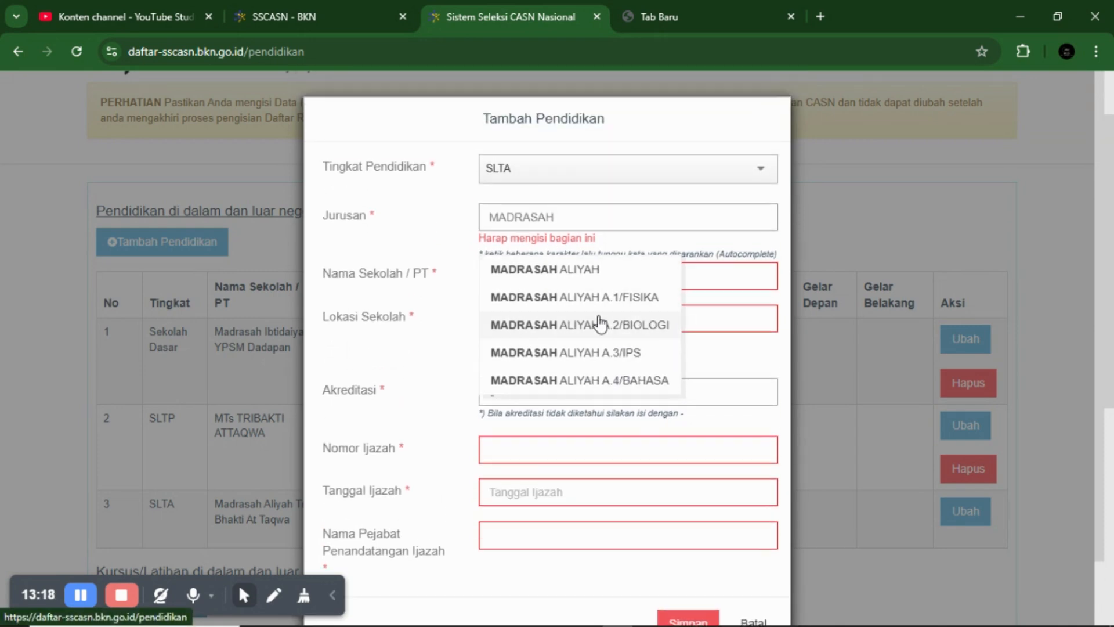
click(572, 269)
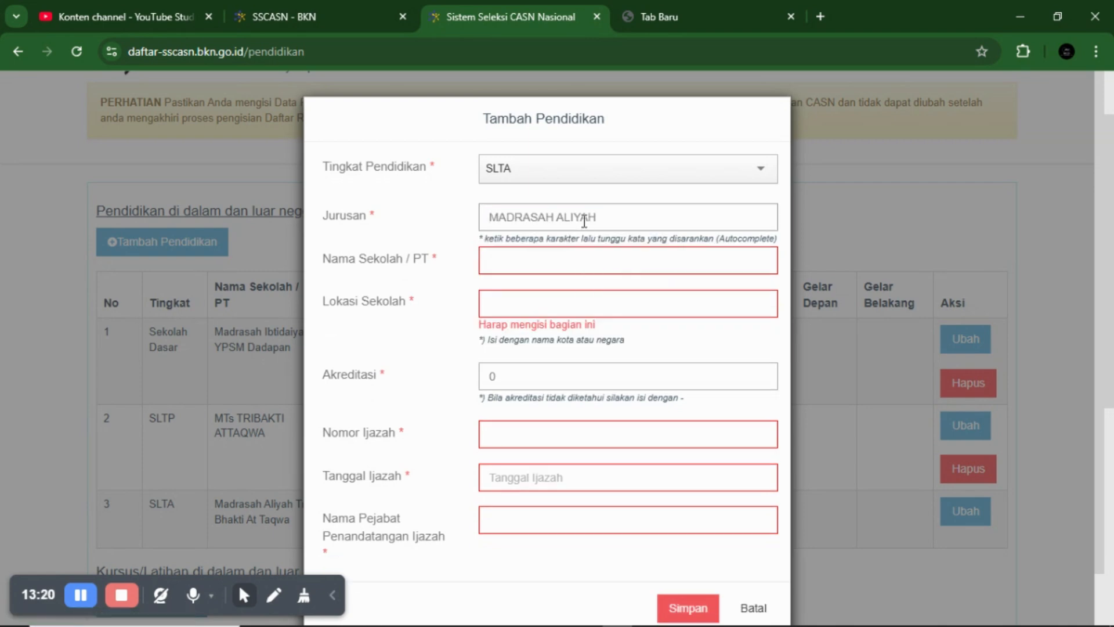
click(578, 262)
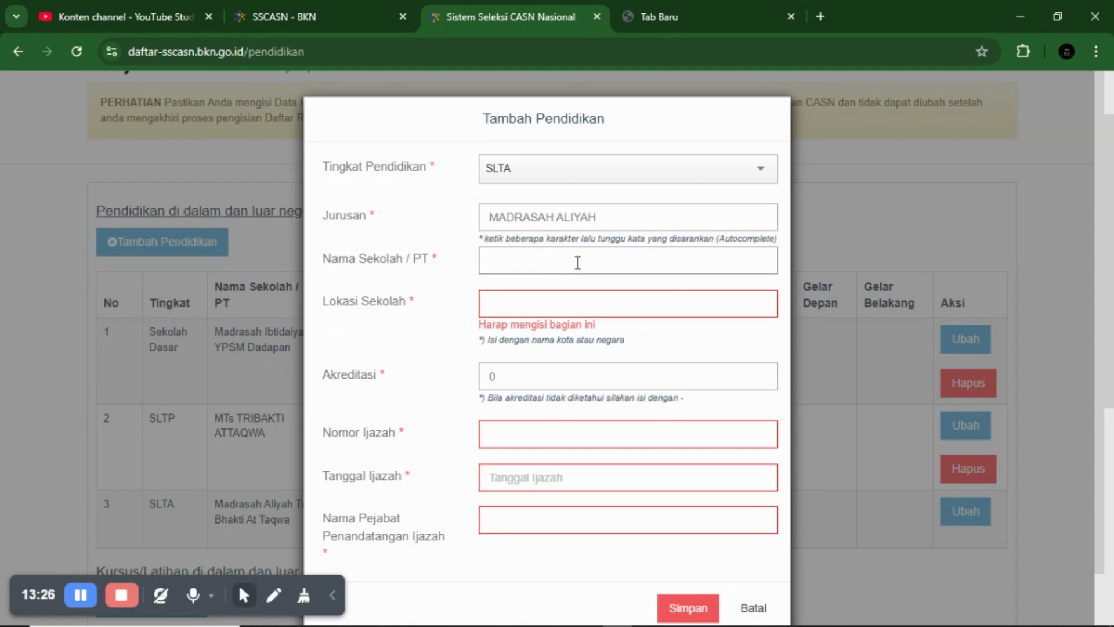
click(603, 220)
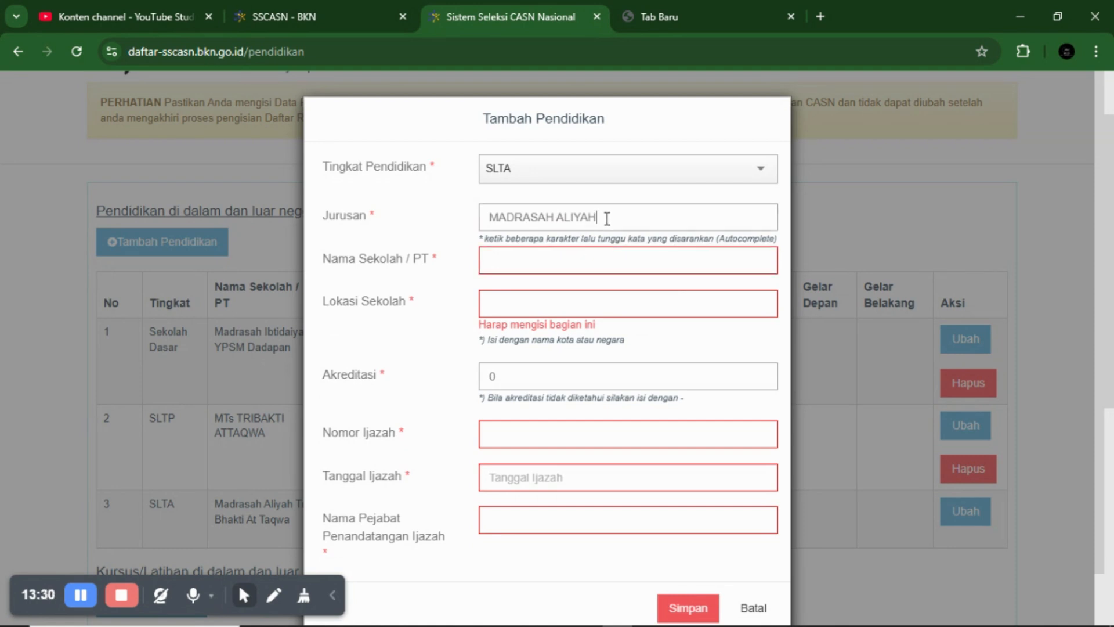
click(544, 297)
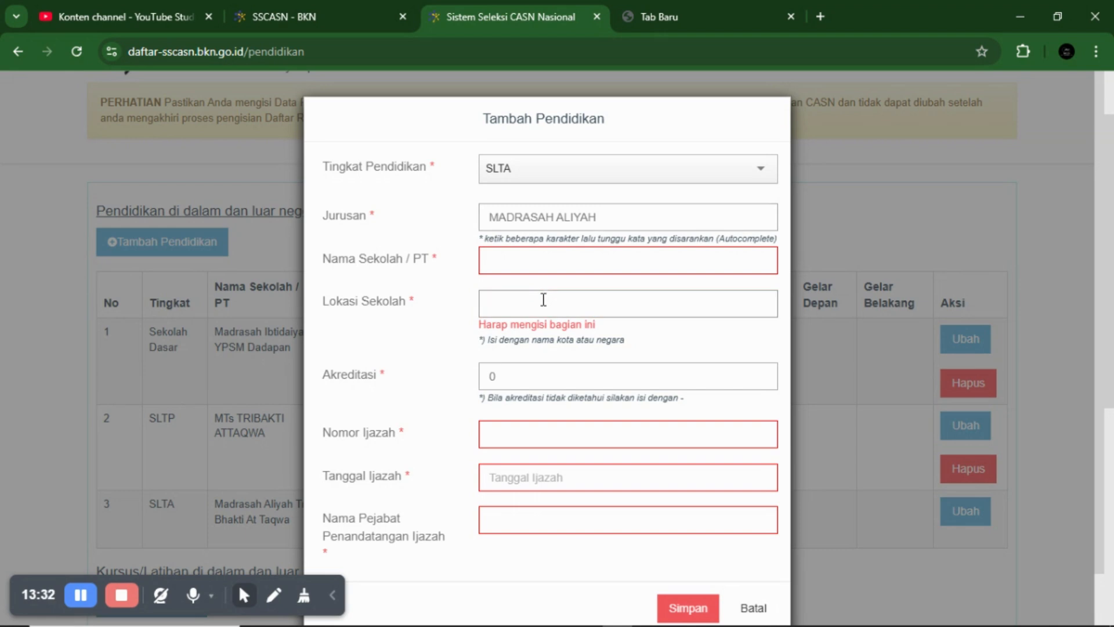
scroll(544, 299, down, 1)
click(524, 327)
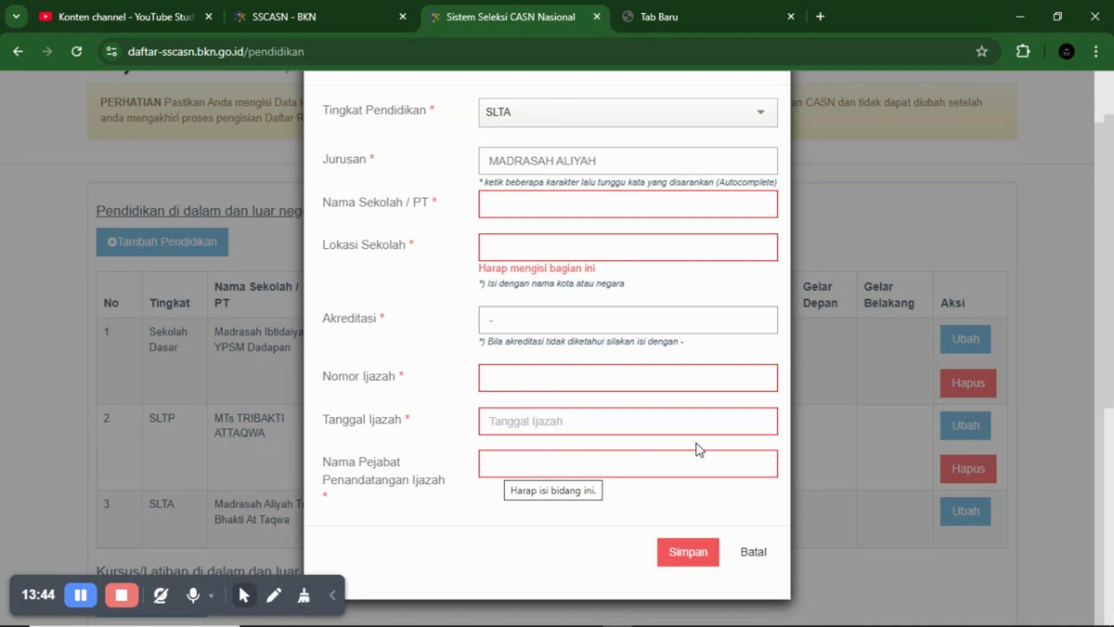
scroll(692, 354, up, 1)
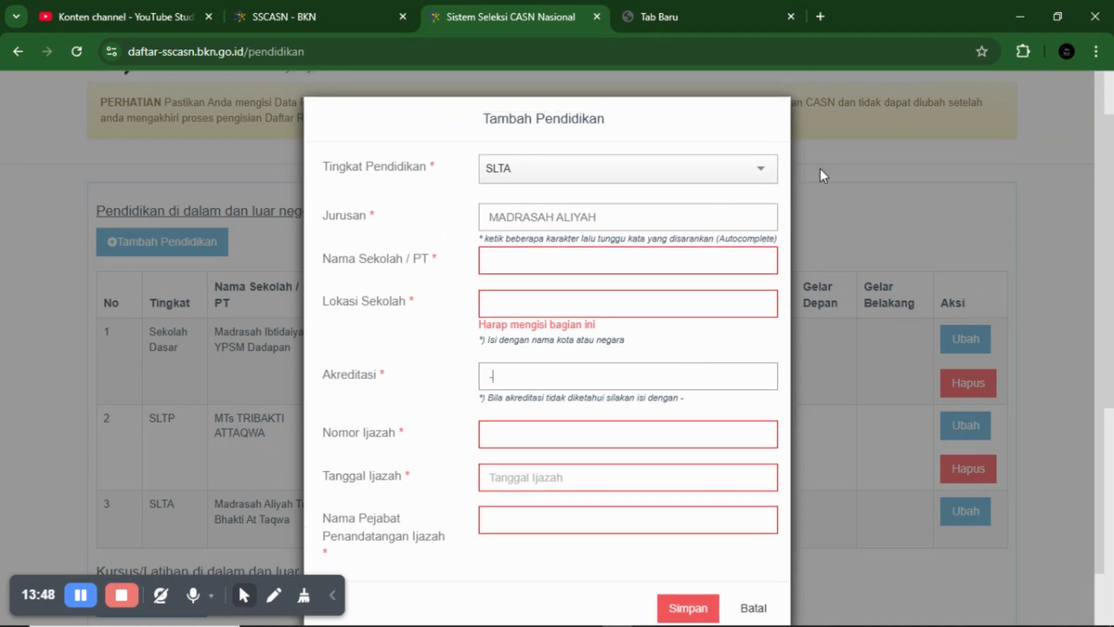
click(753, 608)
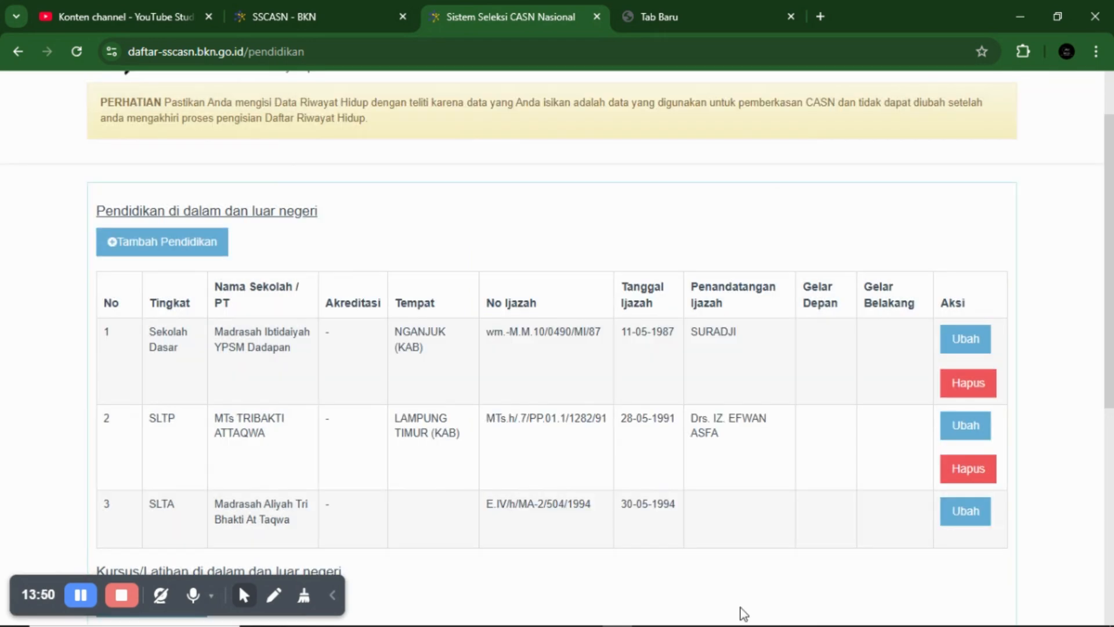
click(198, 247)
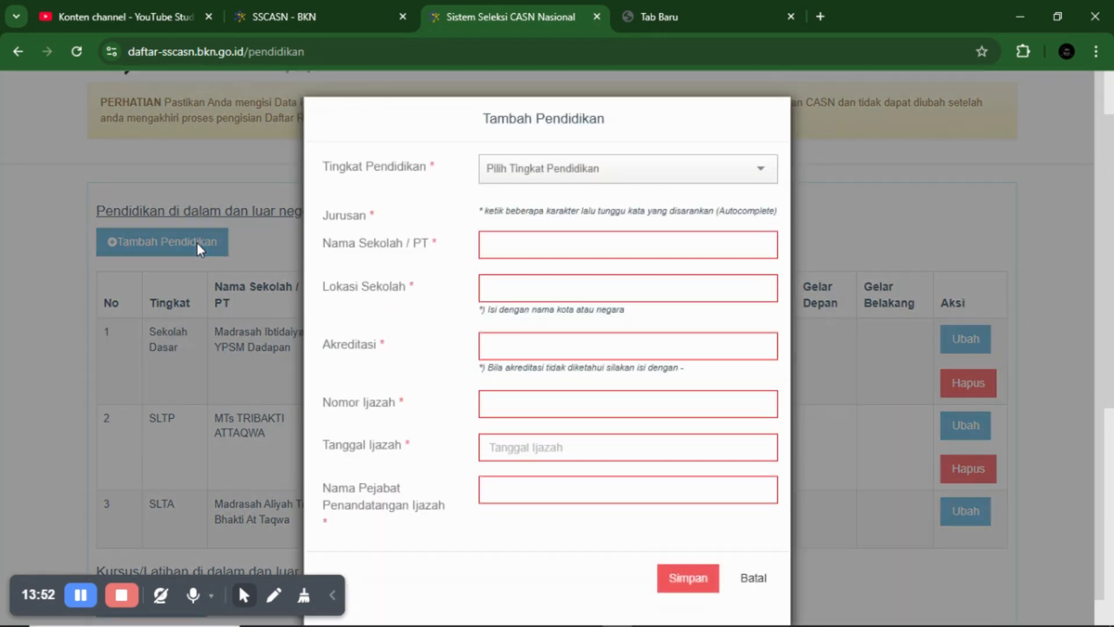
click(557, 175)
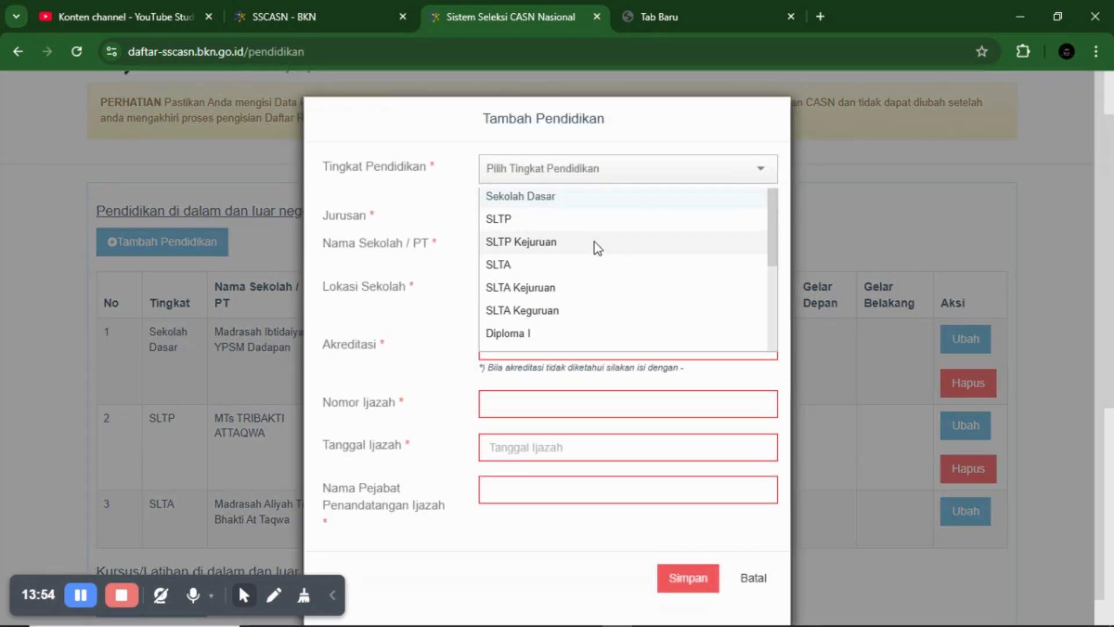
scroll(598, 248, down, 3)
scroll(598, 249, up, 2)
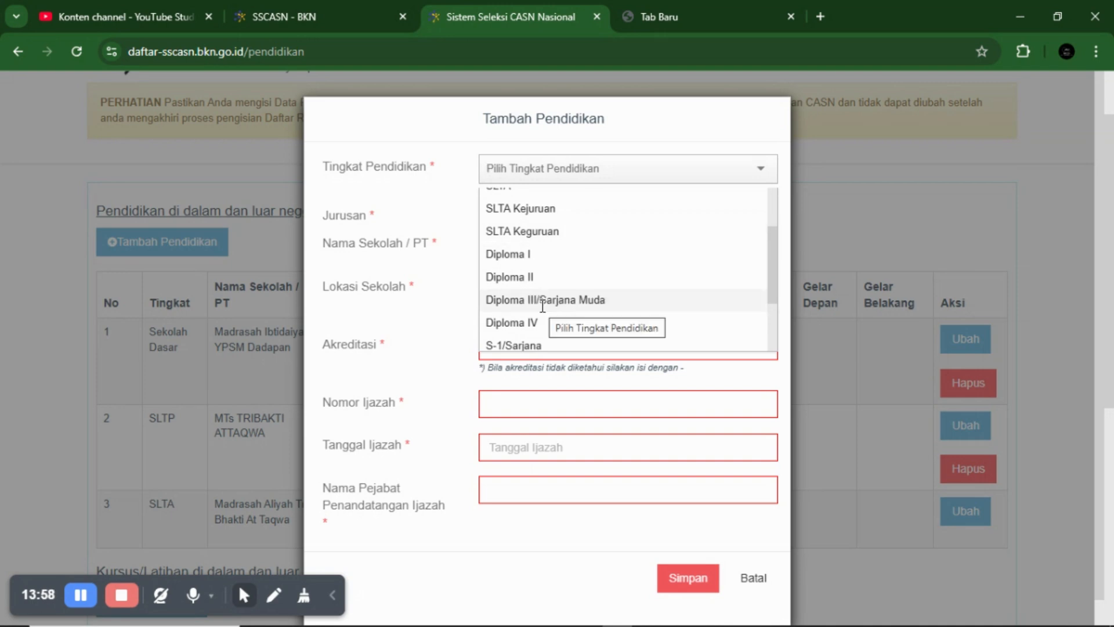
scroll(543, 303, down, 2)
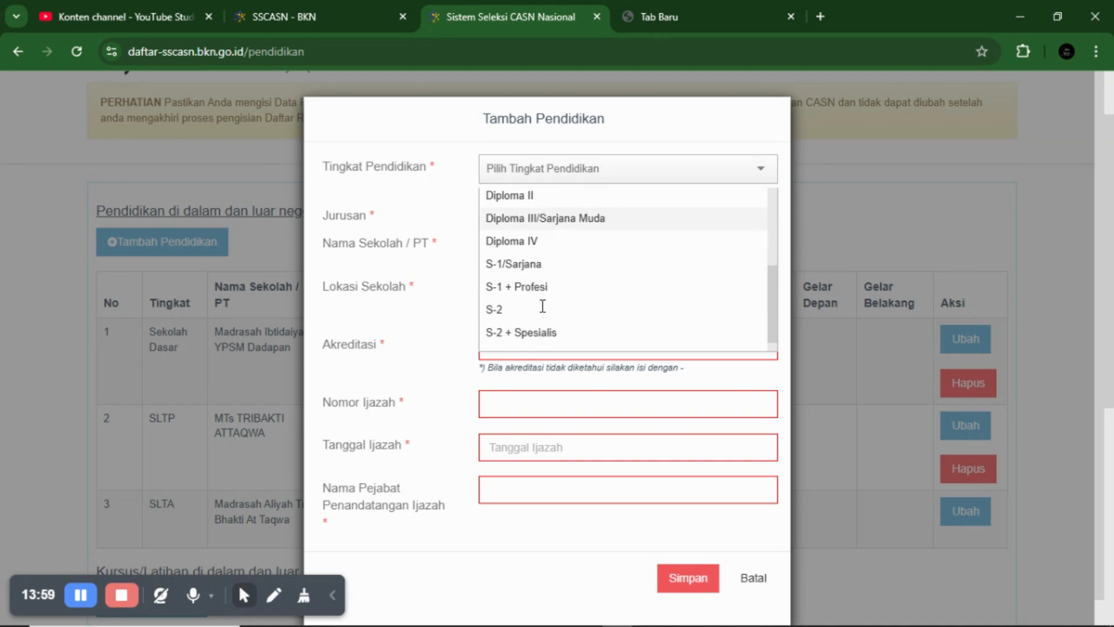
click(510, 266)
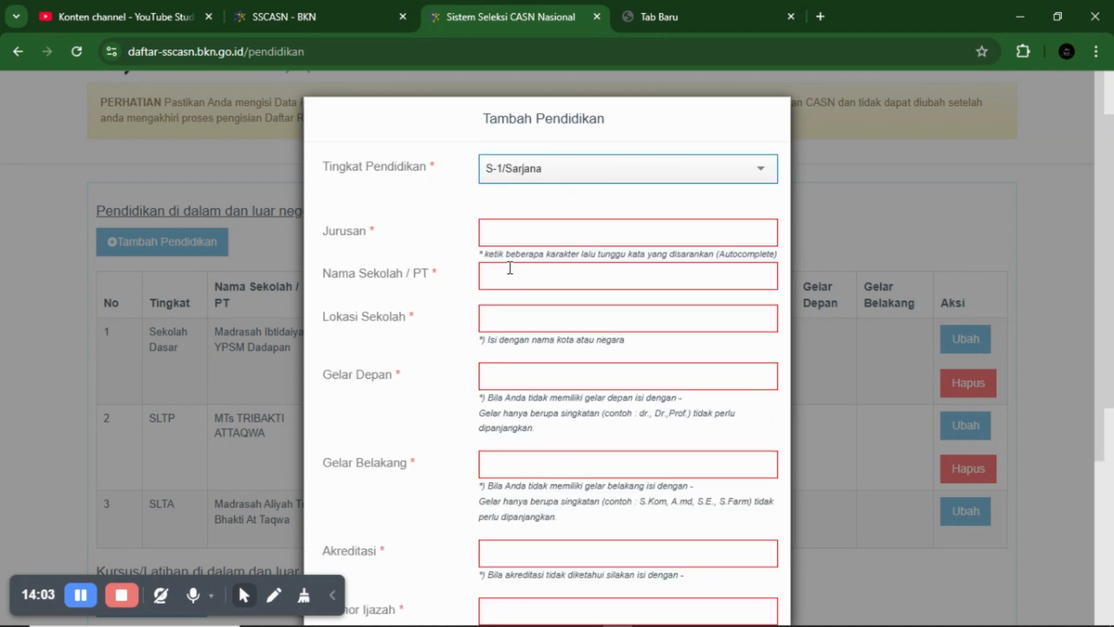
click(518, 240)
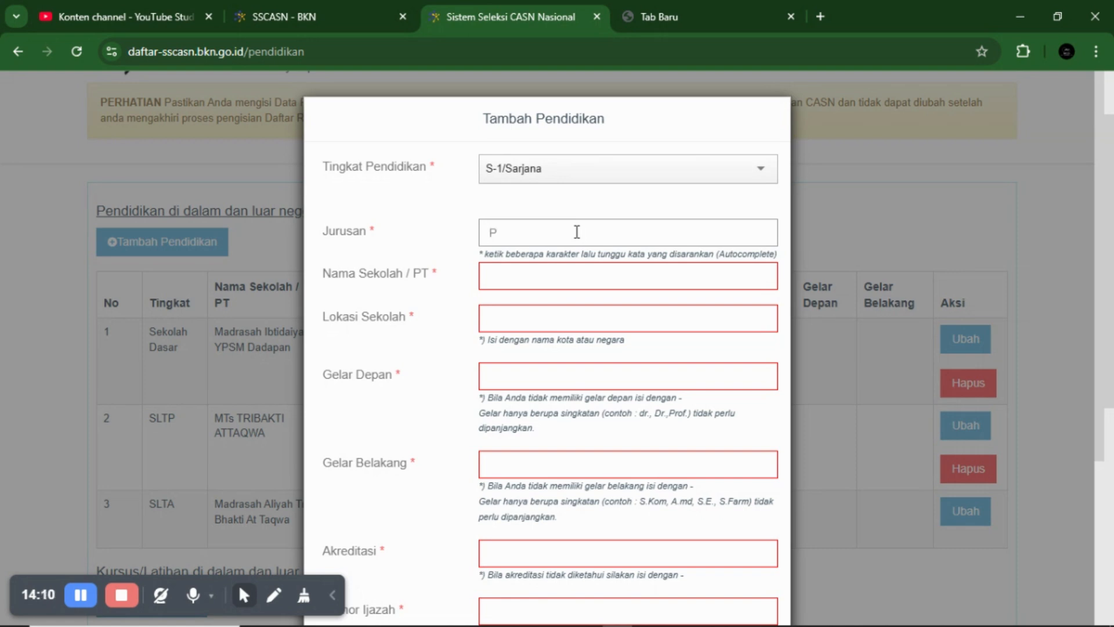
text(PENDIDIKAN)
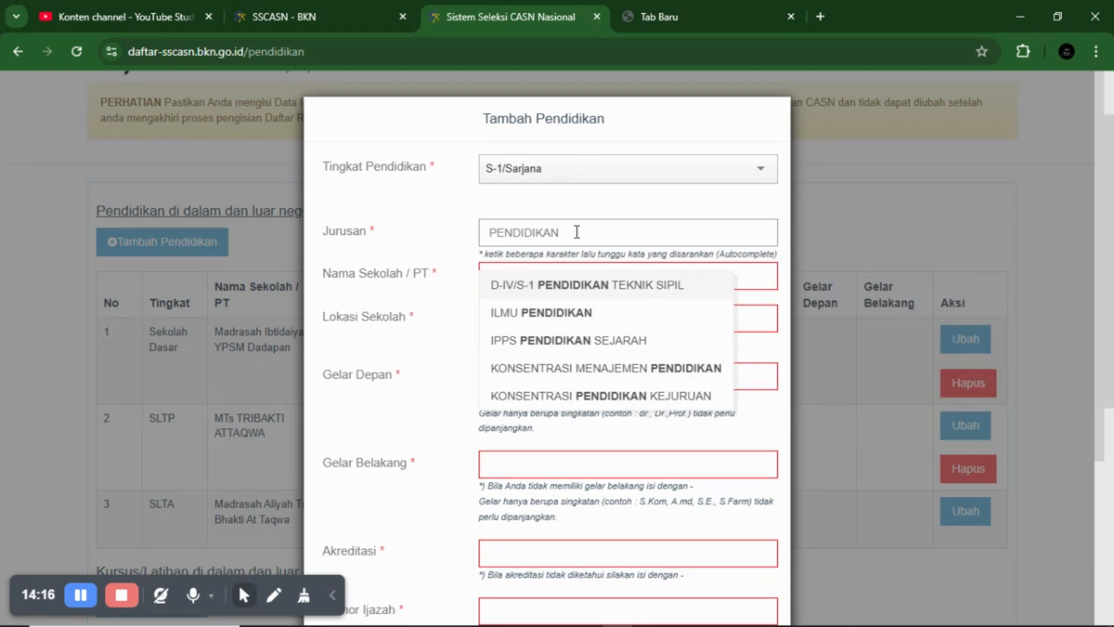
text( AGAMA)
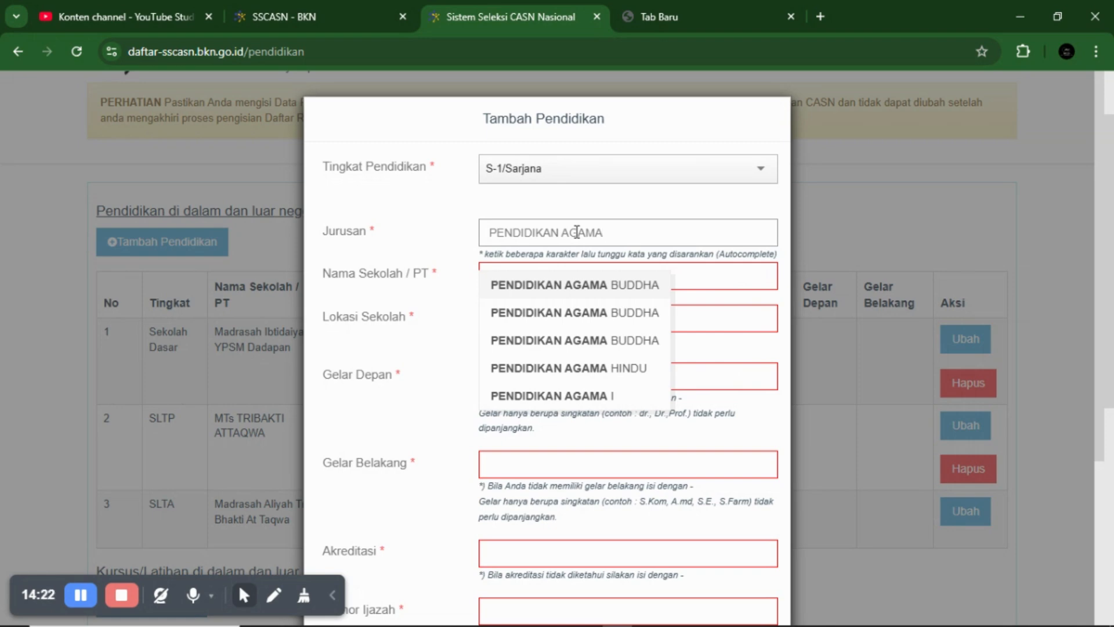
text(ISLAM)
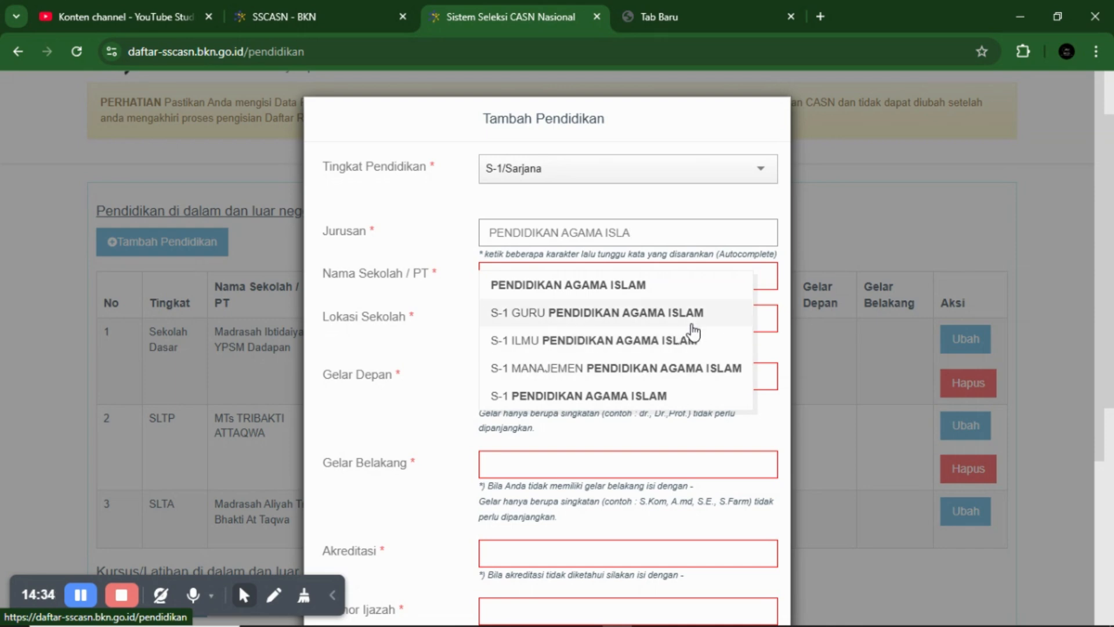
key(BackSpace)
key(BackSpace)
key(BackSpace)
key(BackSpace)
key(BackSpace)
key(BackSpace)
key(BackSpace)
key(BackSpace)
key(BackSpace)
key(BackSpace)
key(BackSpace)
key(BackSpace)
key(BackSpace)
key(BackSpace)
key(BackSpace)
key(BackSpace)
key(BackSpace)
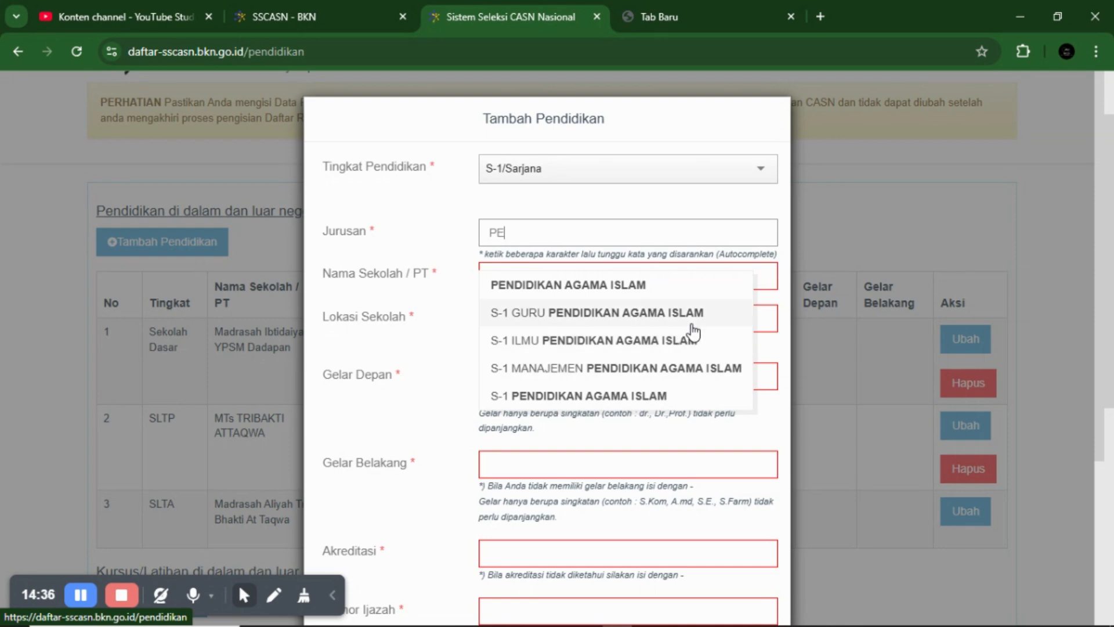
key(BackSpace)
key(BackSpace)
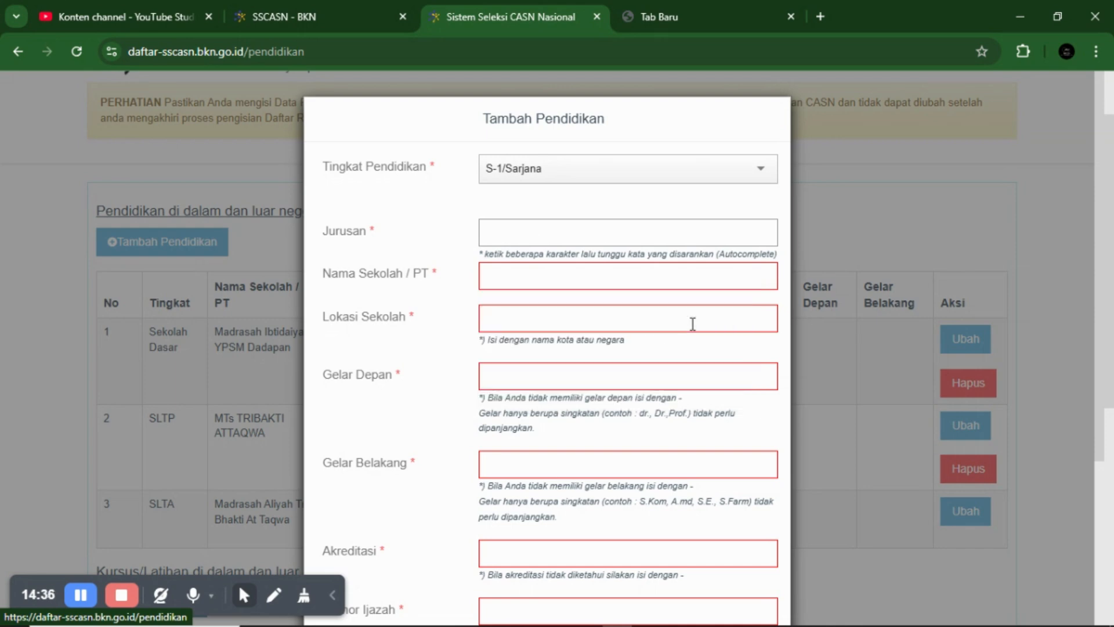
click(869, 224)
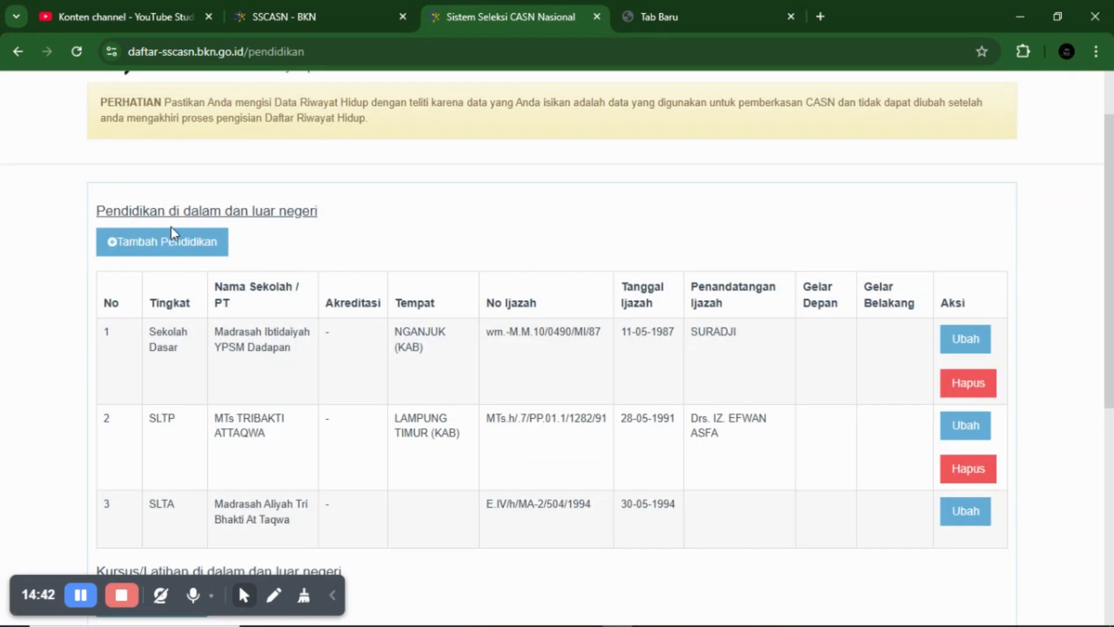
- Save the education data, move to the Pekerjaan step, and start a new work-history entry
scroll(329, 337, down, 7)
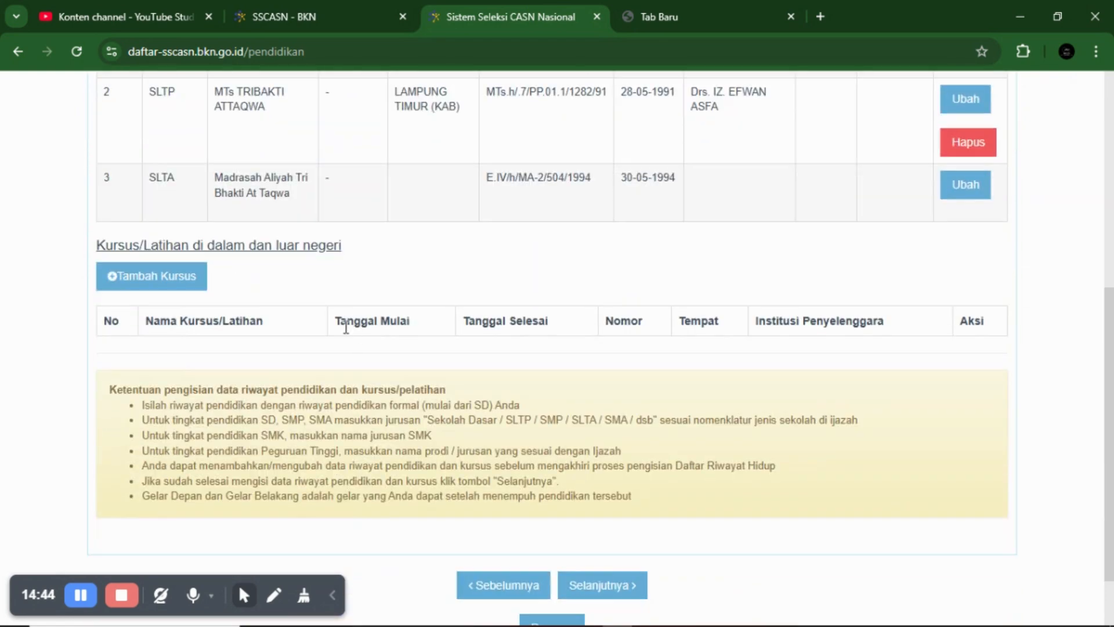
click(635, 505)
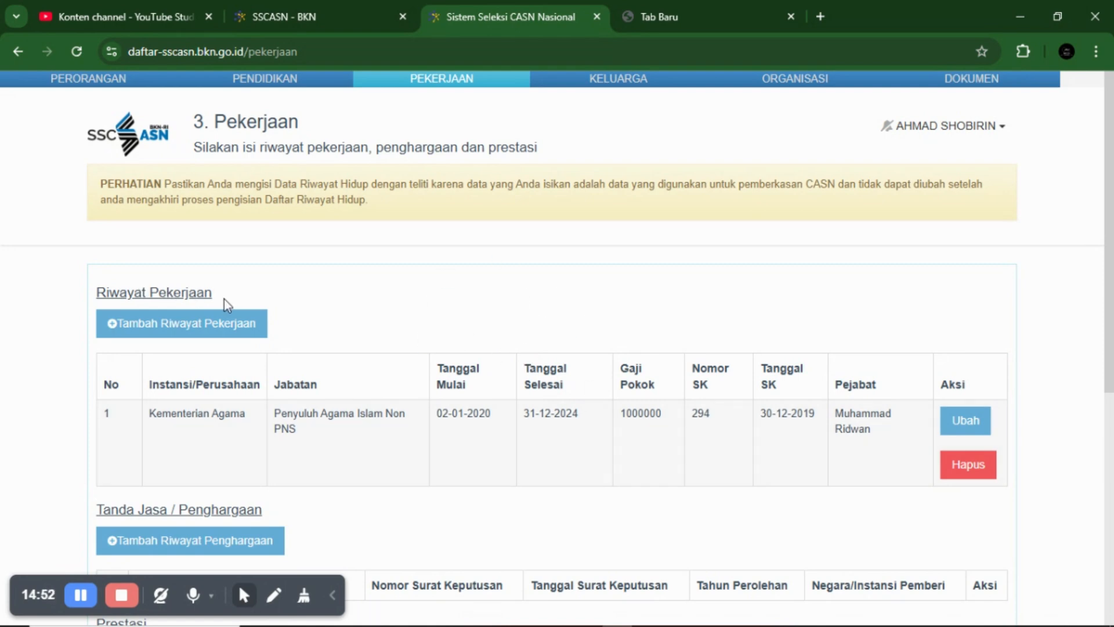
click(254, 323)
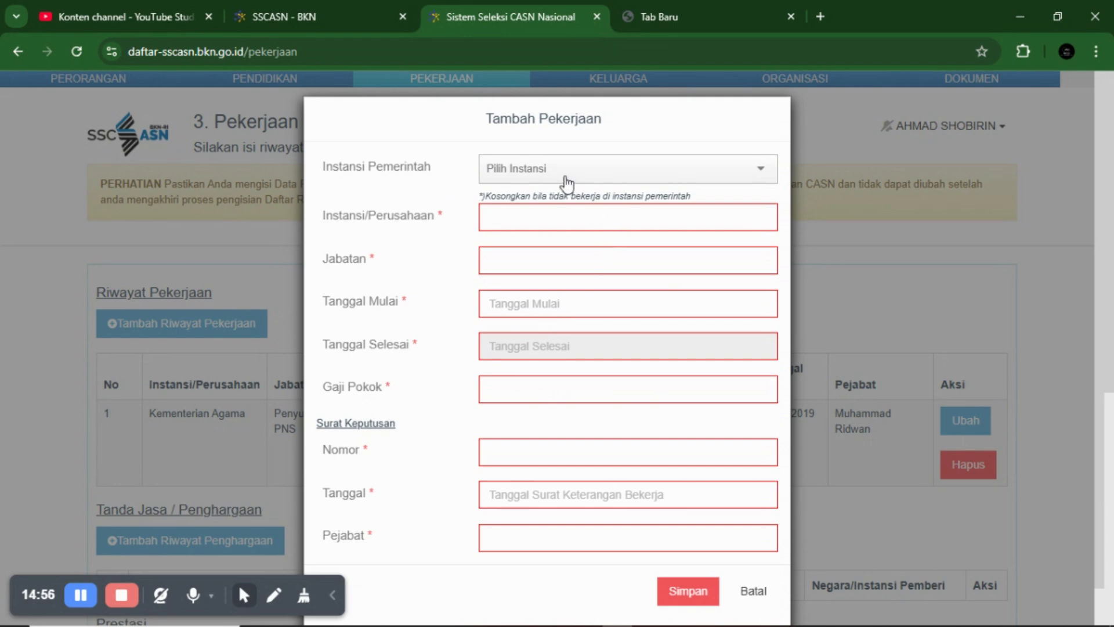
- Browse the Instansi Pemerintah agency list, then close the work-history form without saving
click(566, 169)
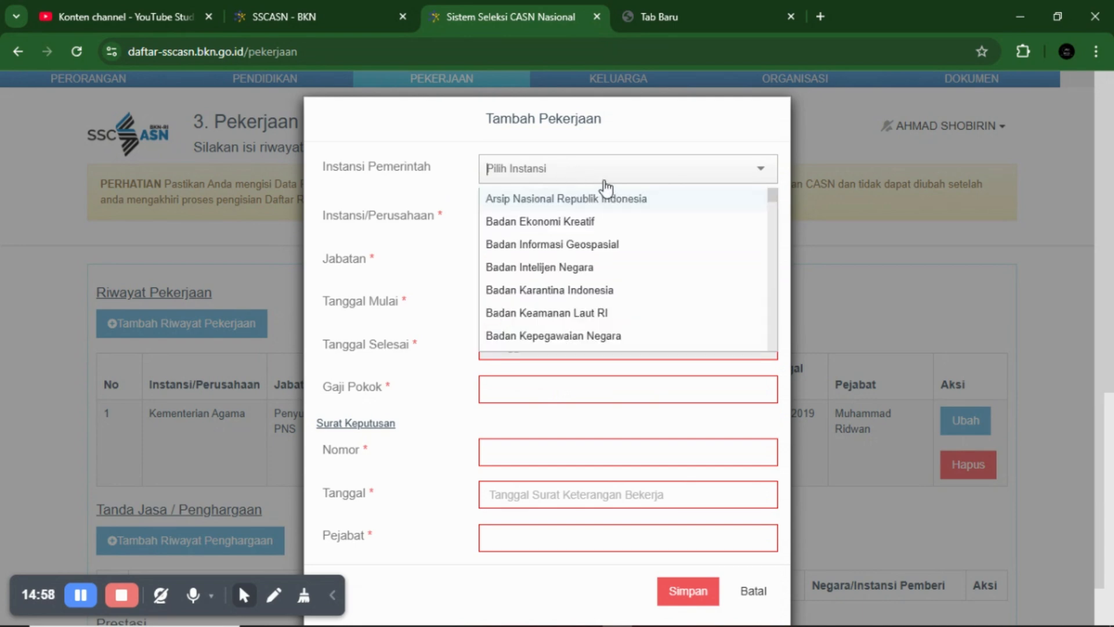
scroll(608, 247, down, 2)
scroll(607, 248, down, 9)
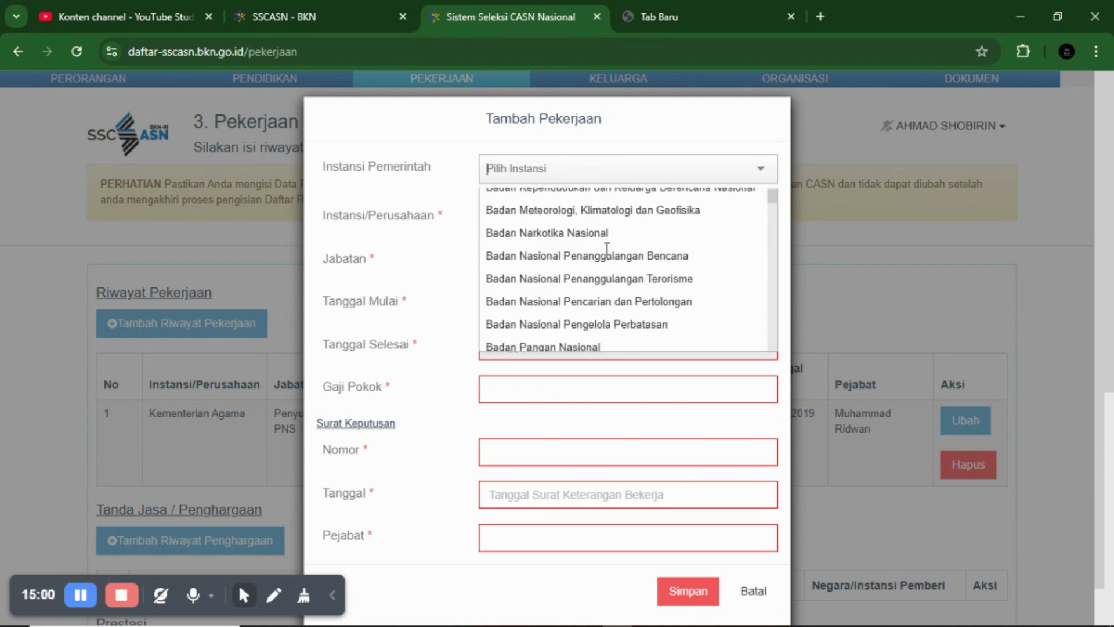
scroll(607, 254, down, 10)
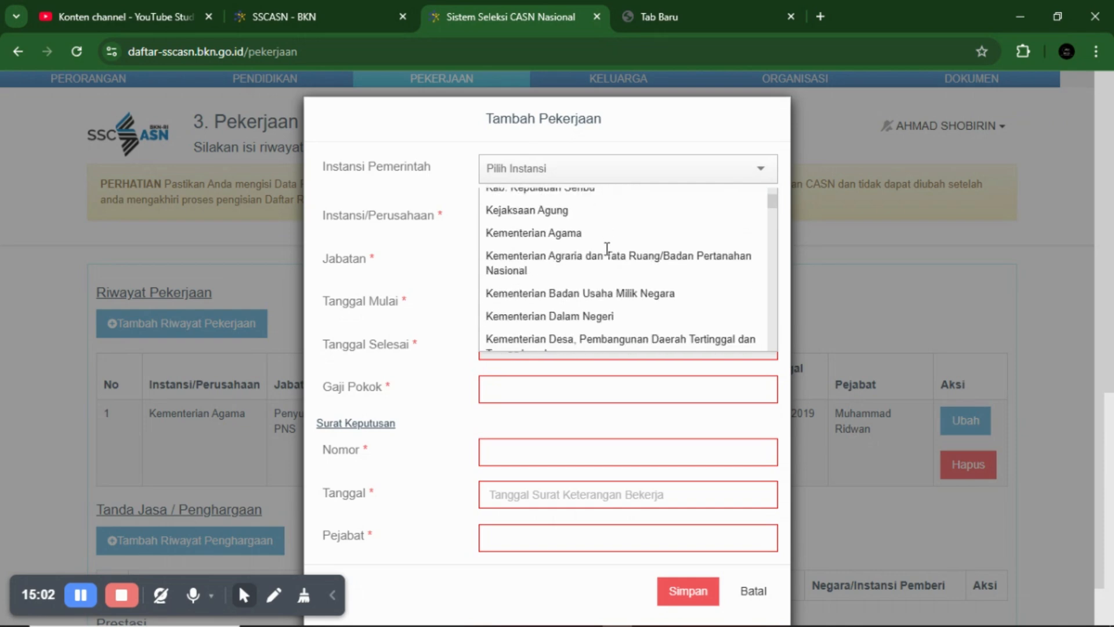
scroll(607, 254, down, 10)
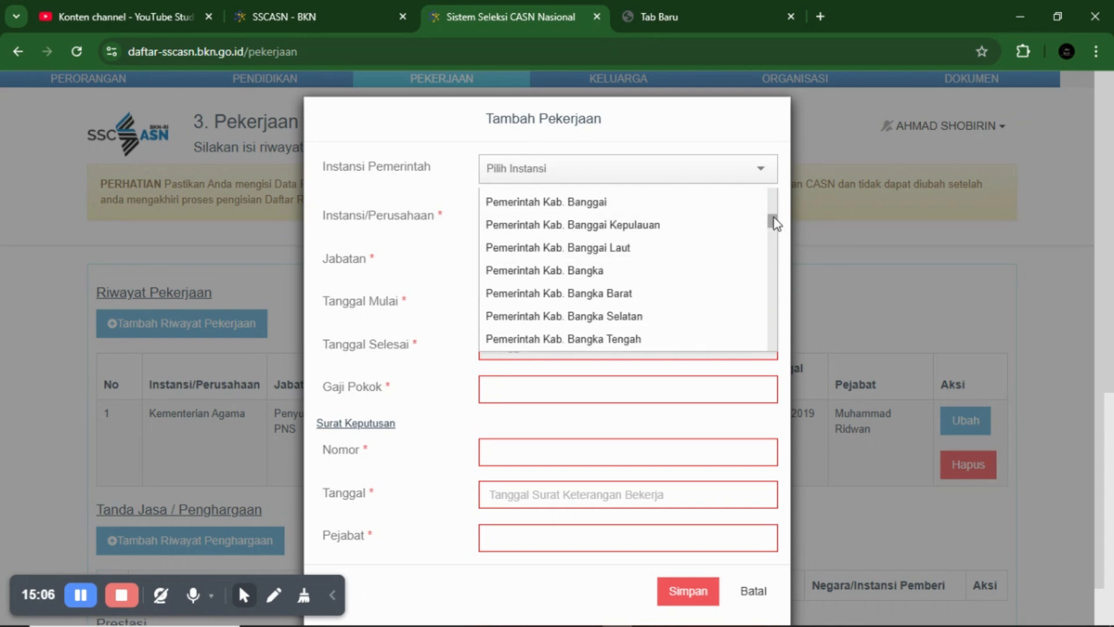
drag(773, 219, 771, 354)
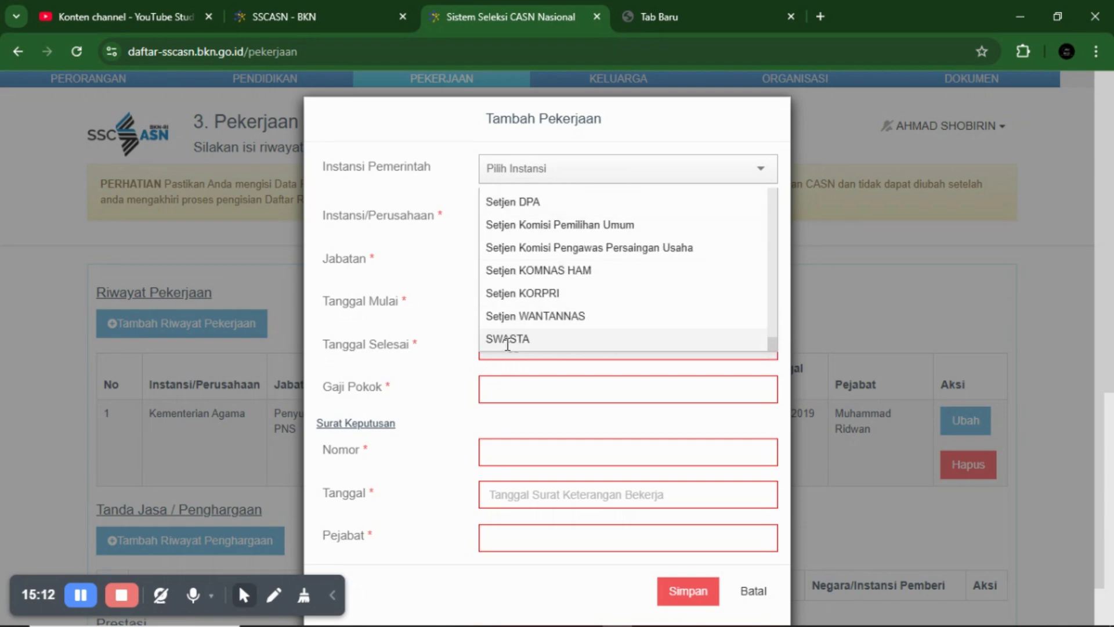
scroll(728, 330, up, 12)
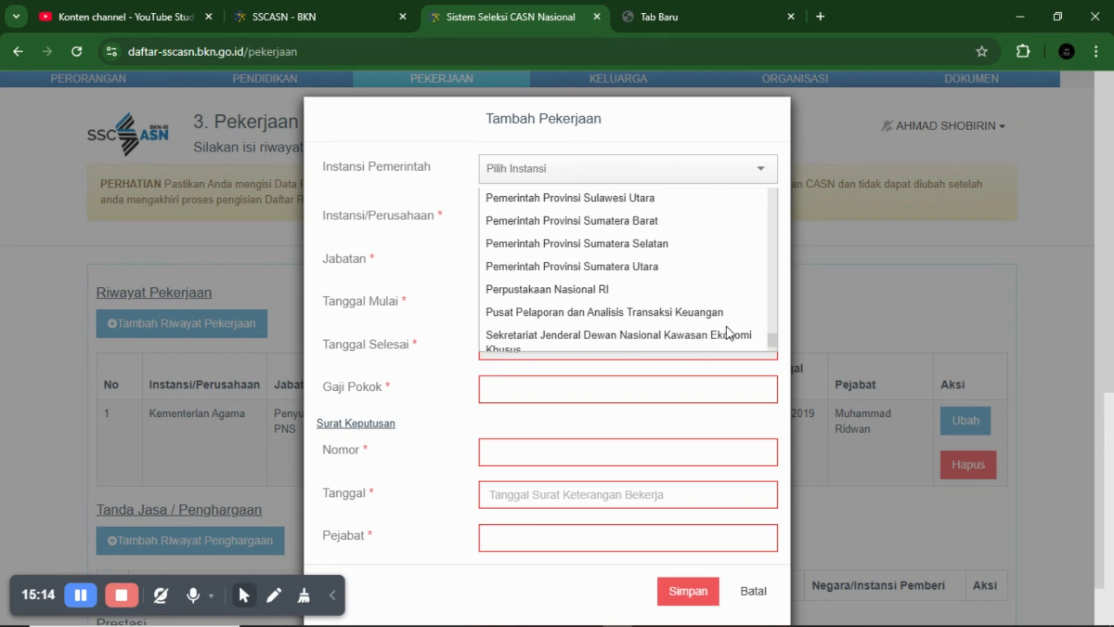
scroll(729, 331, up, 15)
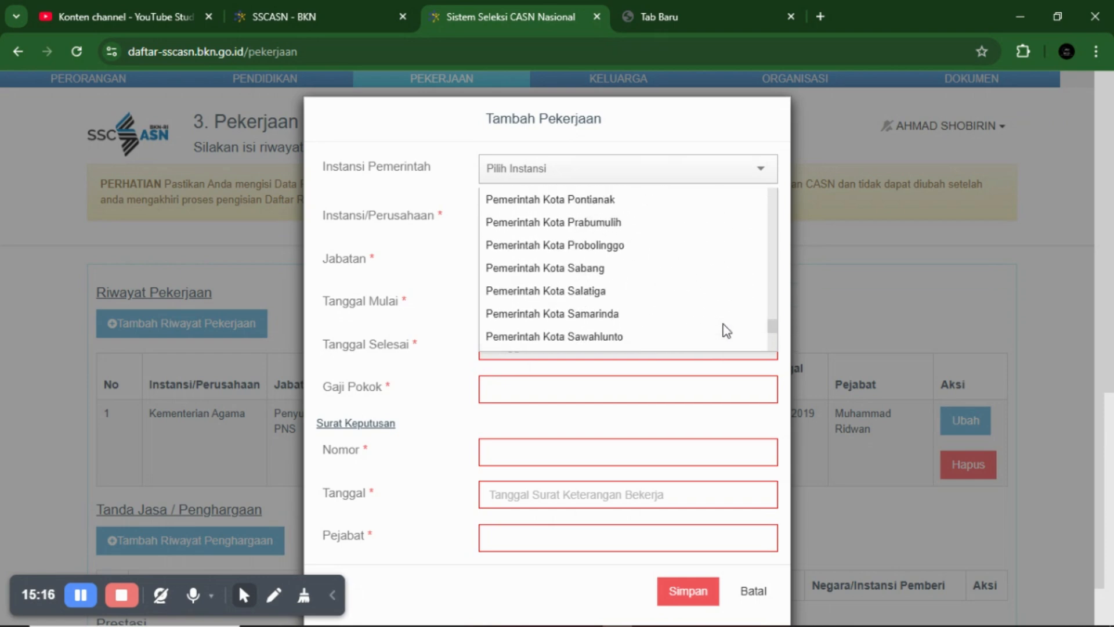
scroll(725, 327, up, 15)
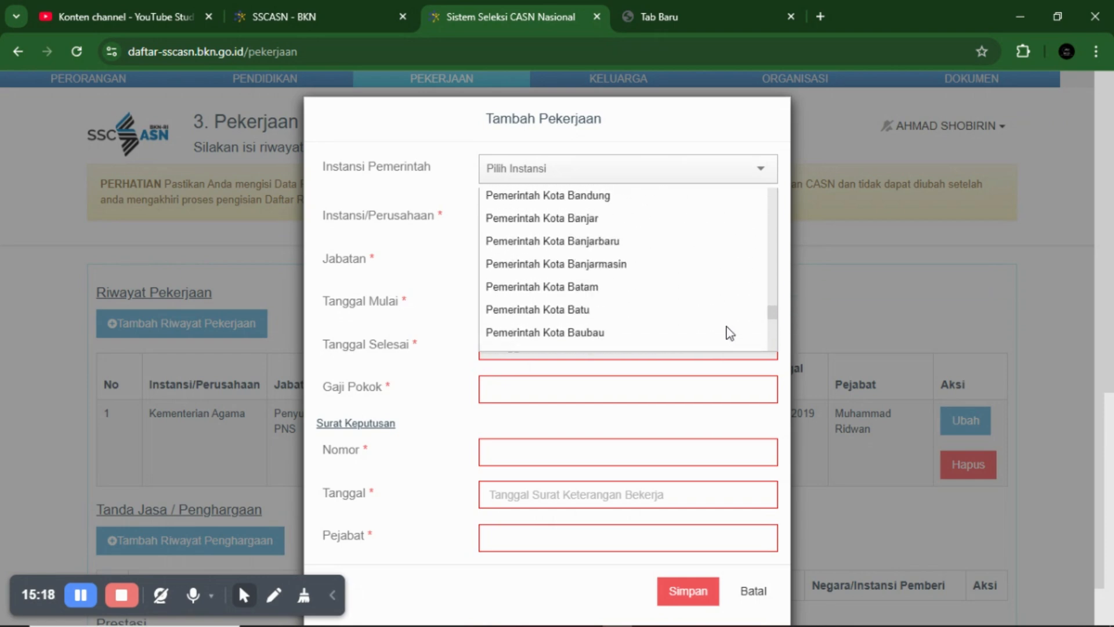
scroll(731, 329, up, 15)
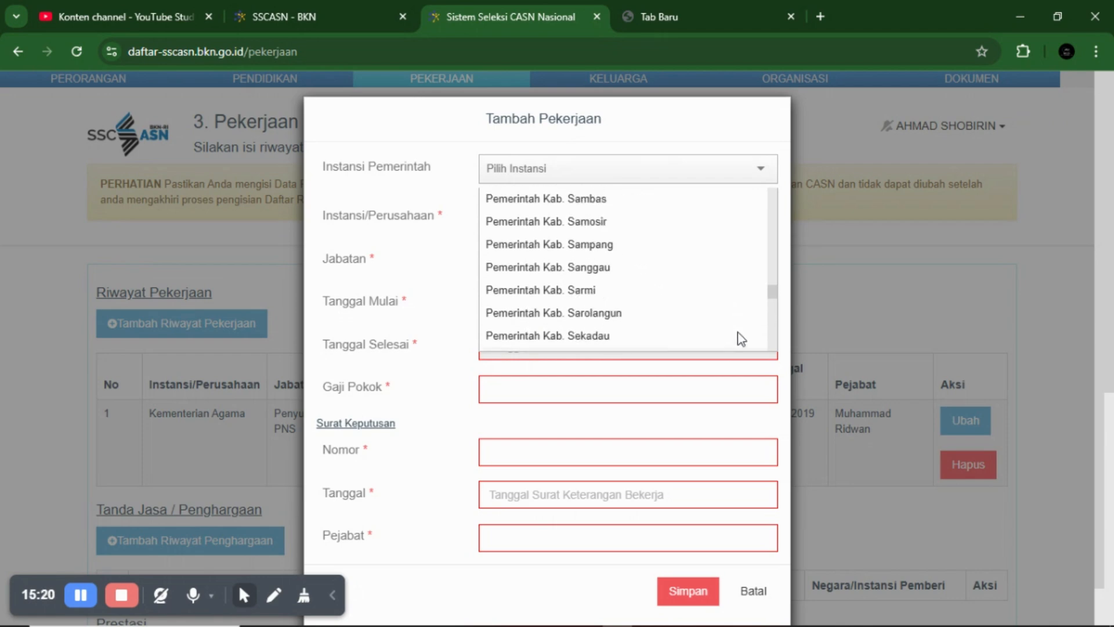
scroll(739, 332, up, 5)
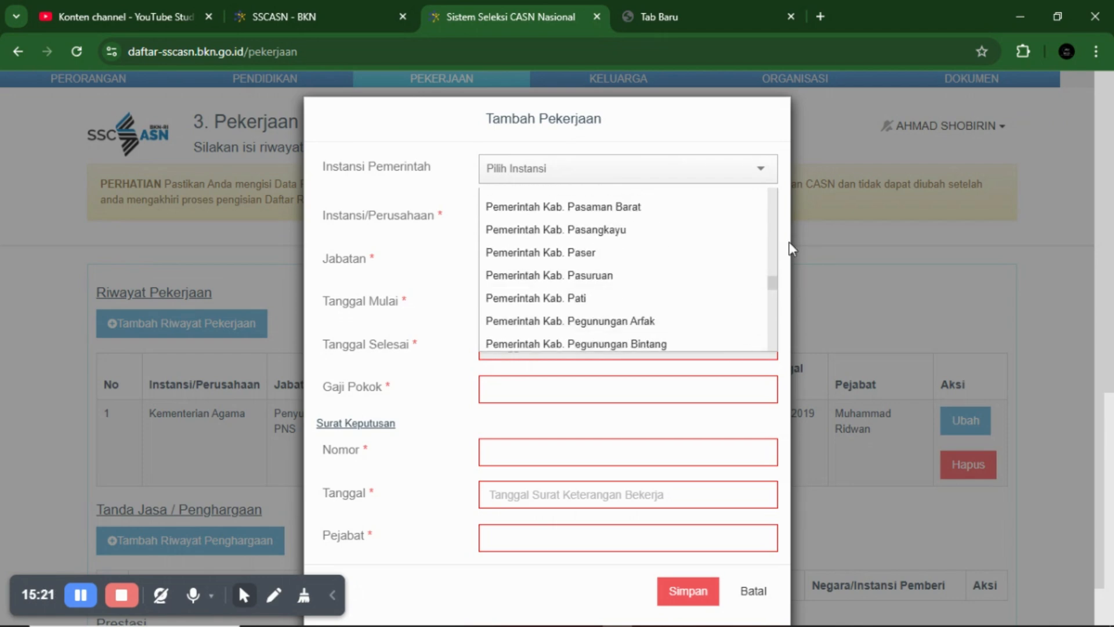
click(844, 234)
scroll(130, 383, down, 3)
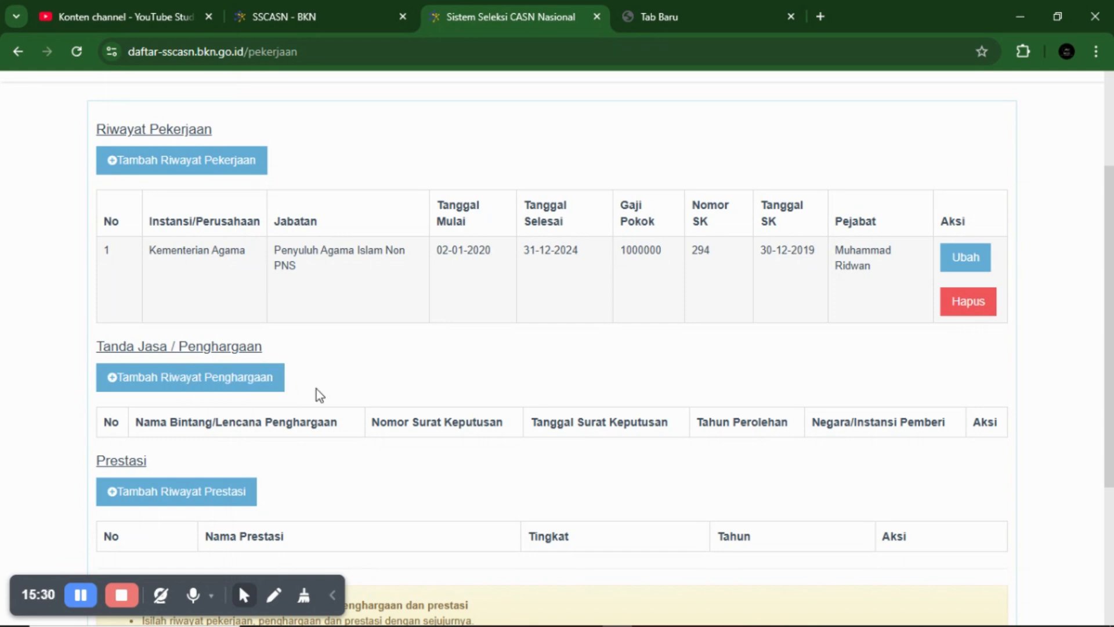
scroll(316, 390, down, 2)
click(183, 297)
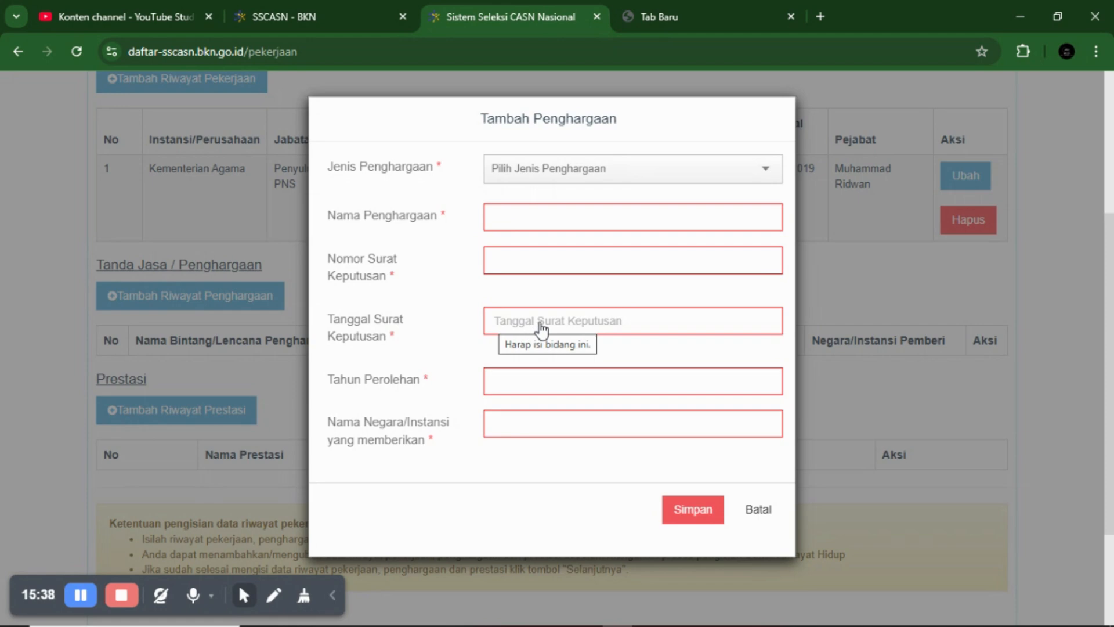
click(495, 379)
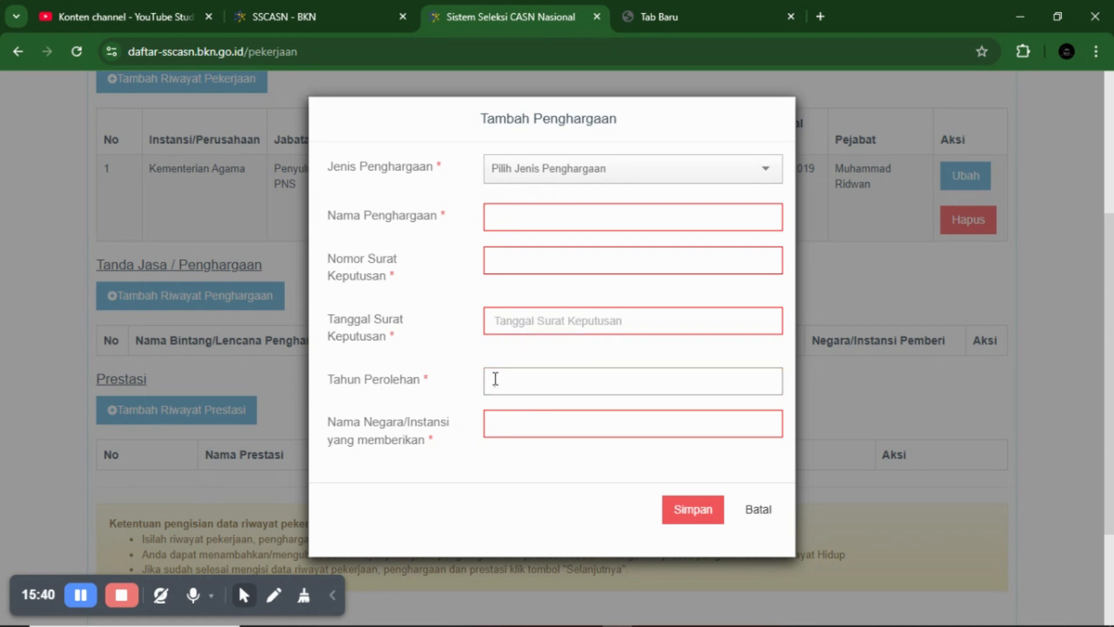
click(508, 424)
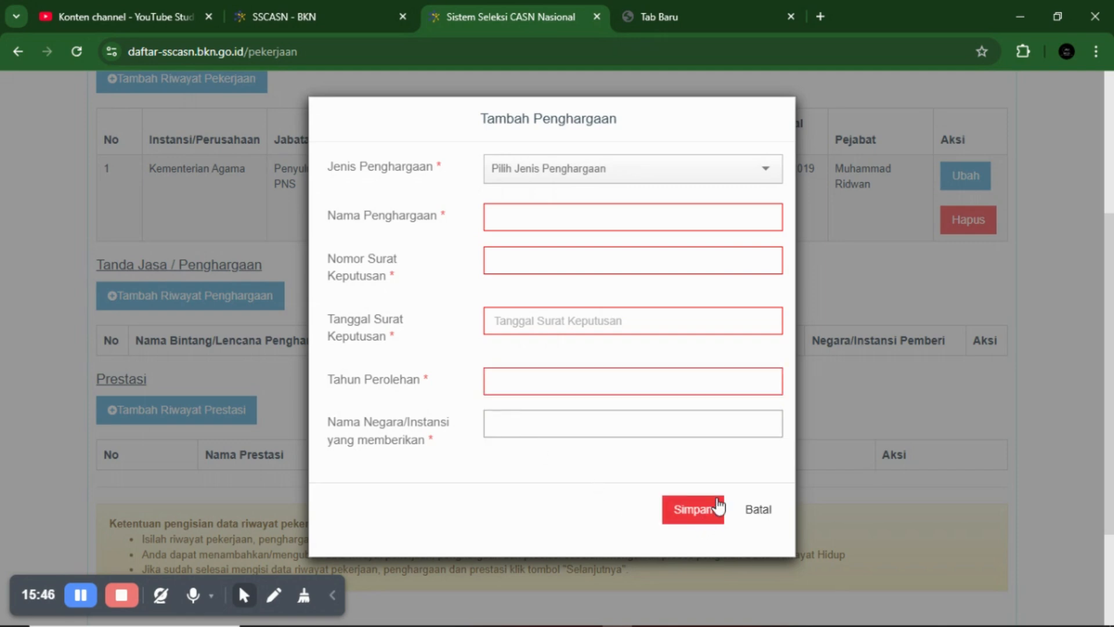
click(770, 513)
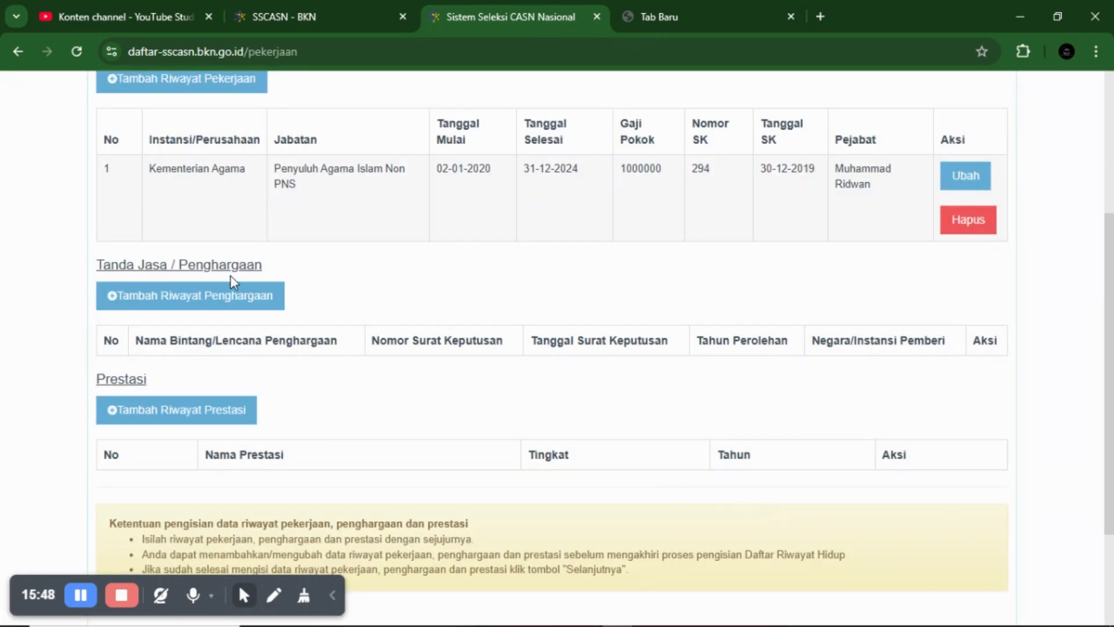
scroll(238, 285, down, 1)
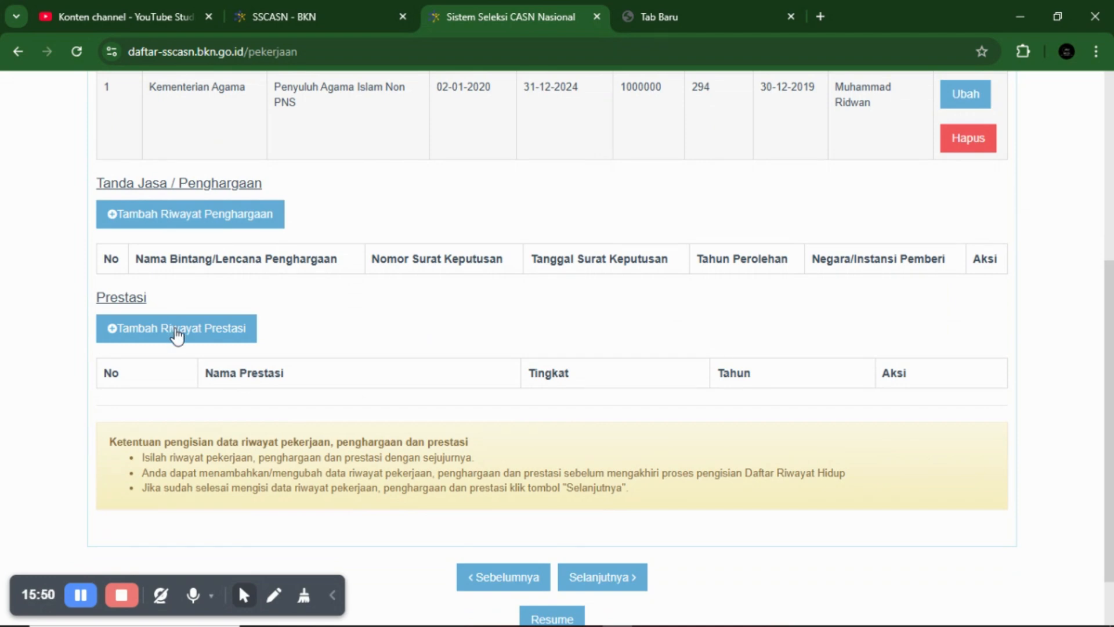
click(176, 330)
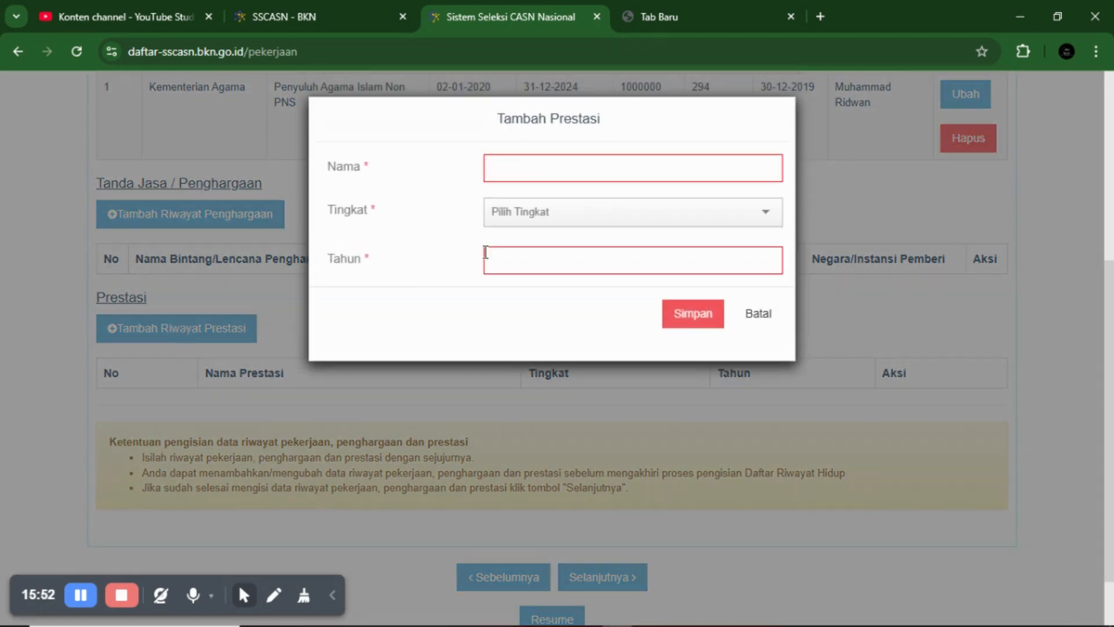
click(591, 166)
click(572, 216)
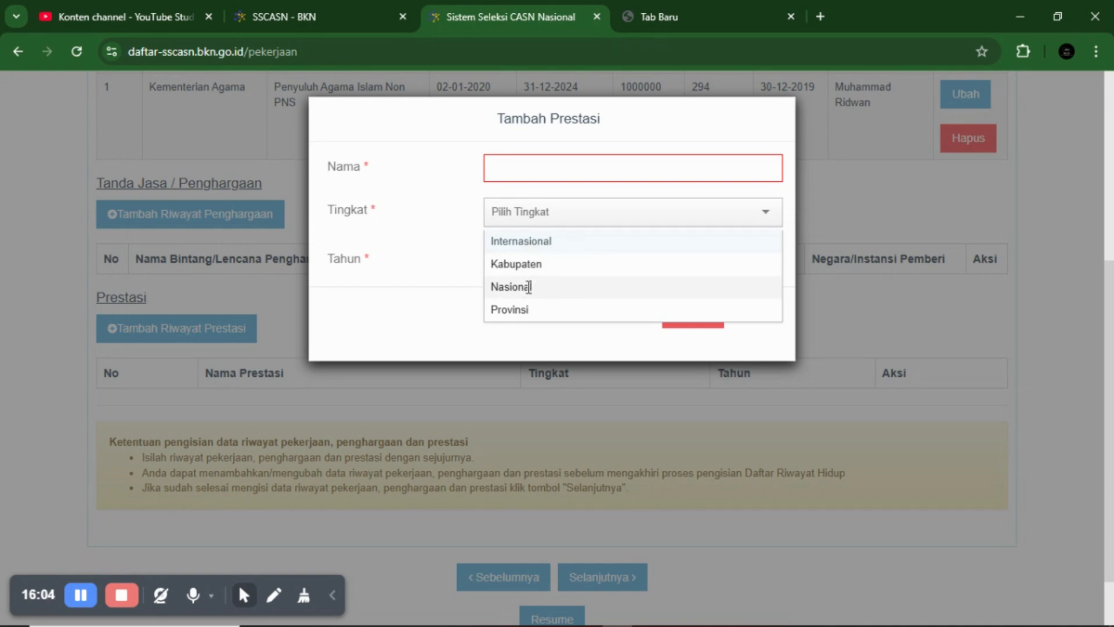
scroll(539, 279, down, 1)
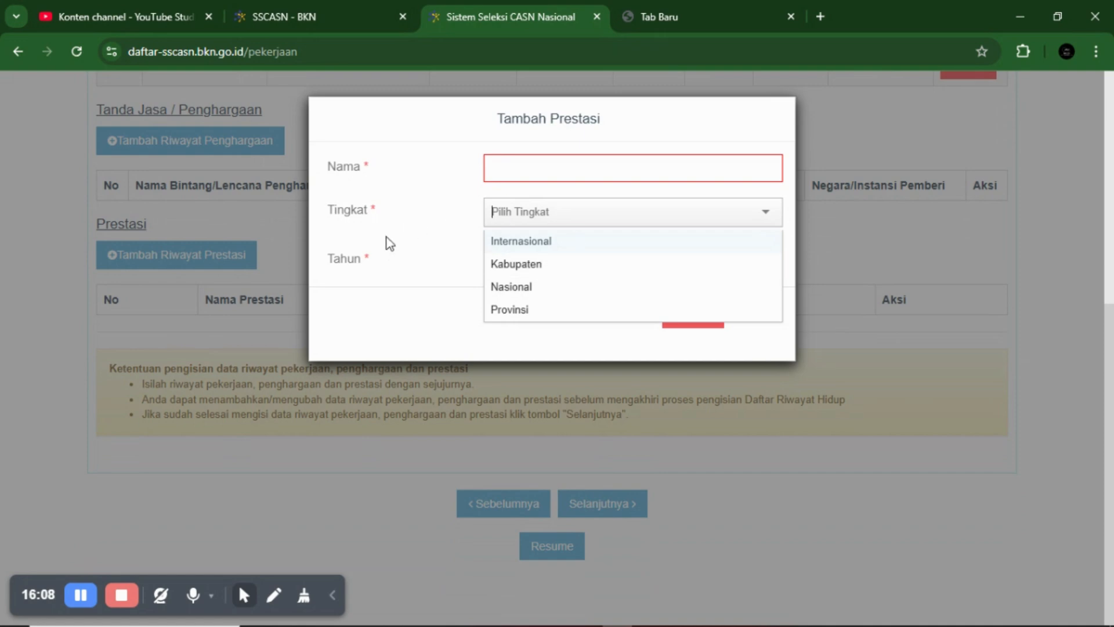
click(448, 259)
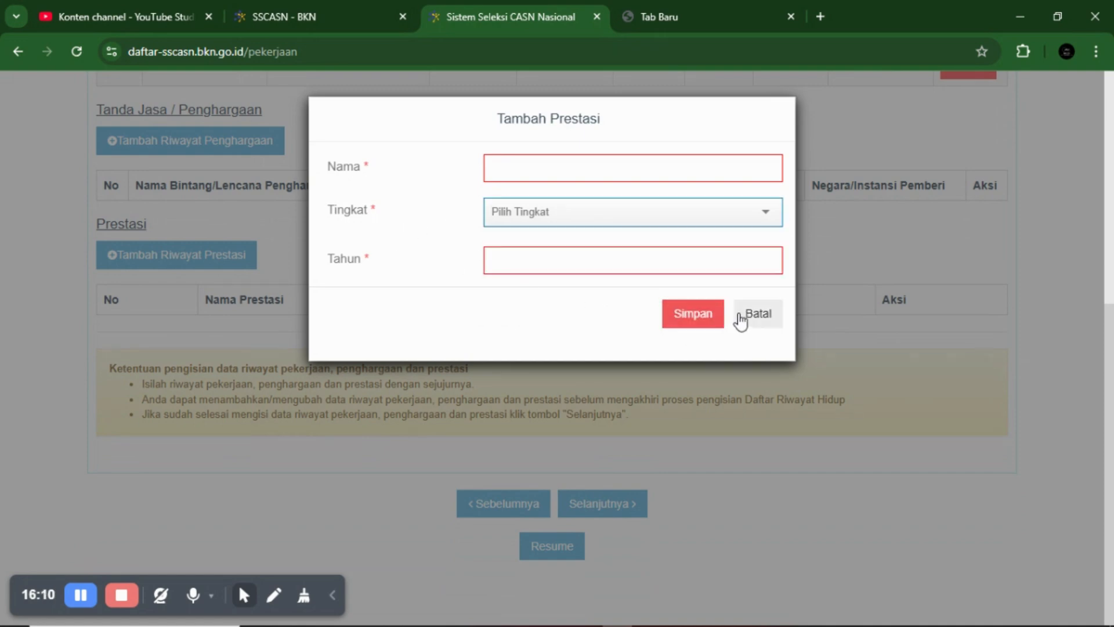
click(766, 313)
scroll(348, 345, up, 1)
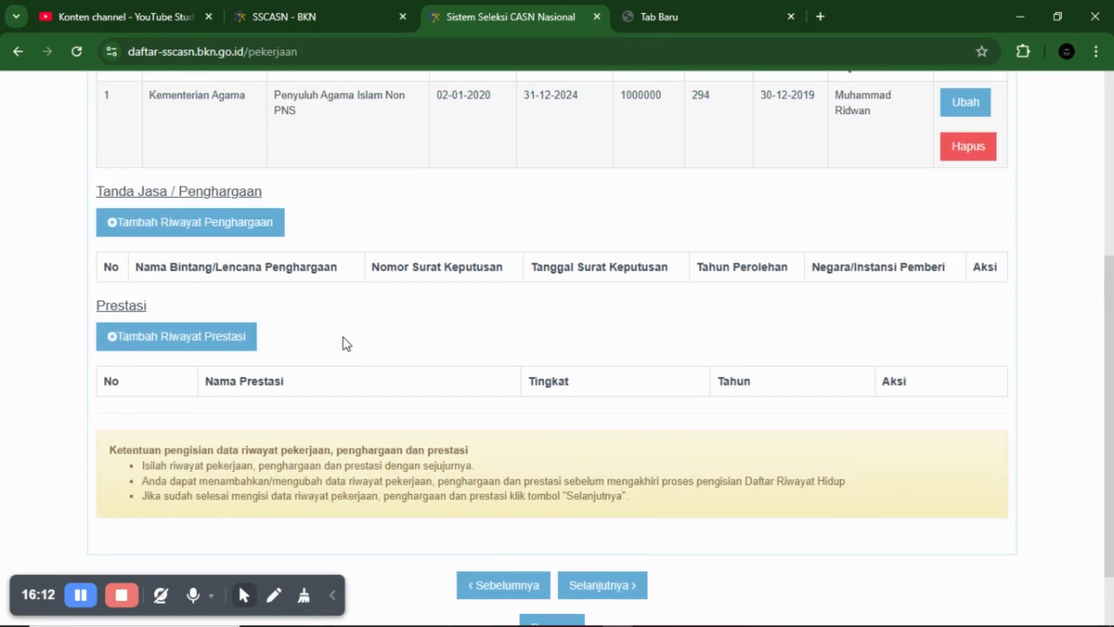
scroll(350, 352, up, 1)
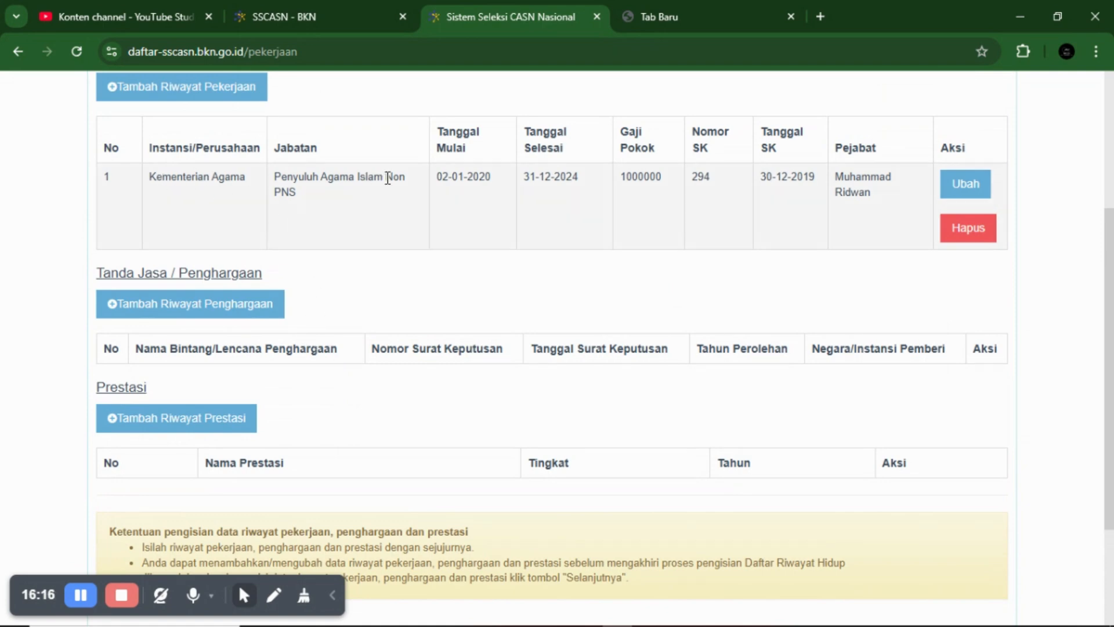
scroll(325, 140, up, 2)
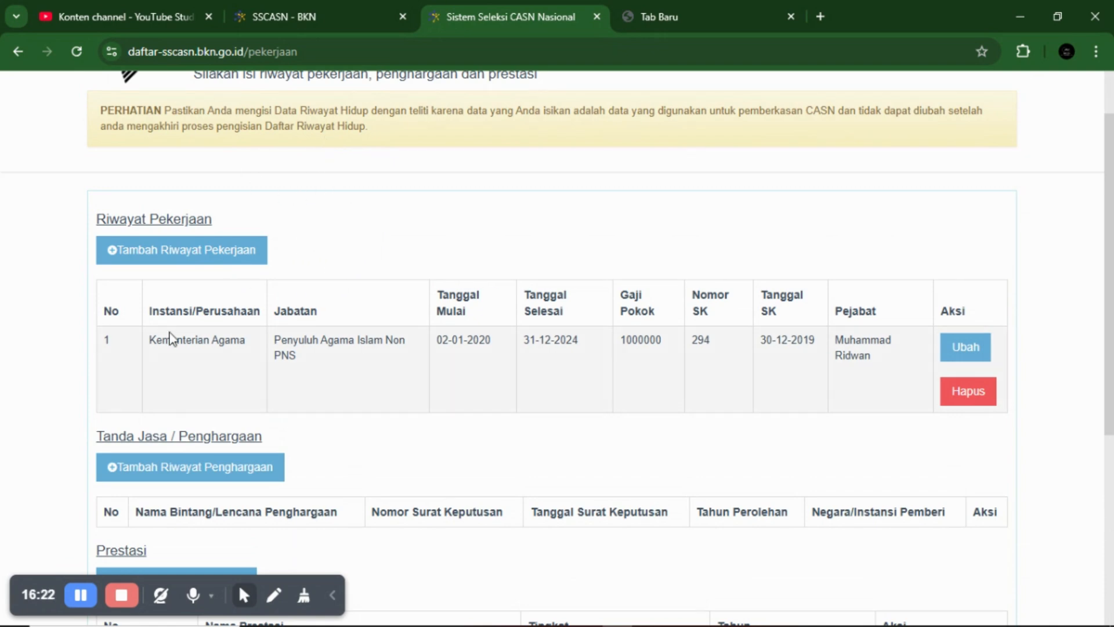
- Open a new work-history form and scroll through the Instansi Pemerintah agency list
click(229, 264)
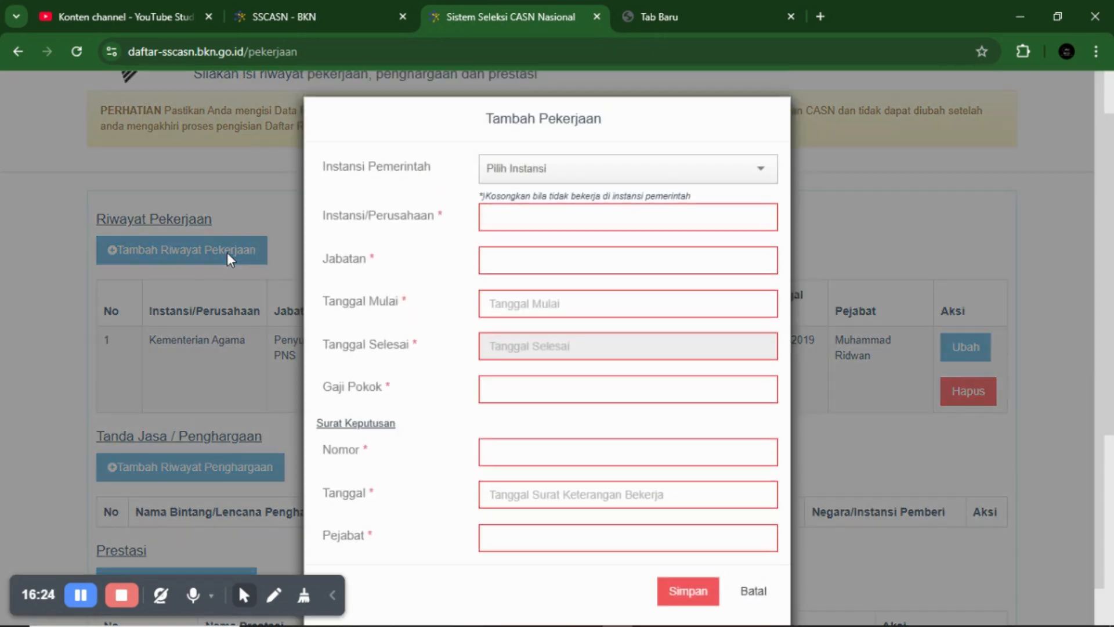
click(529, 174)
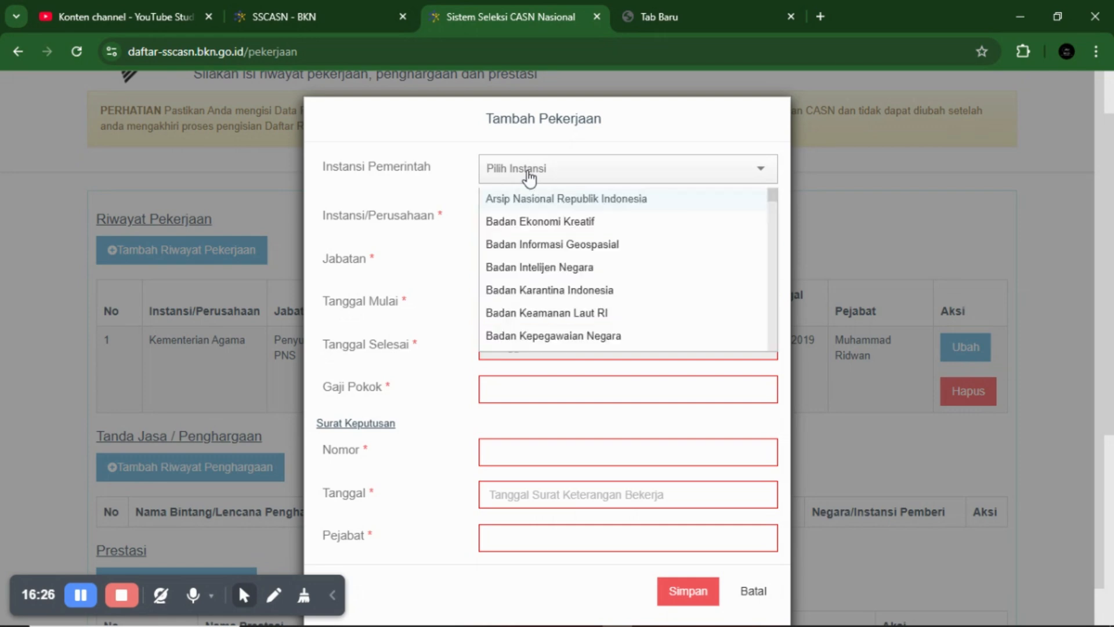
scroll(530, 177, down, 8)
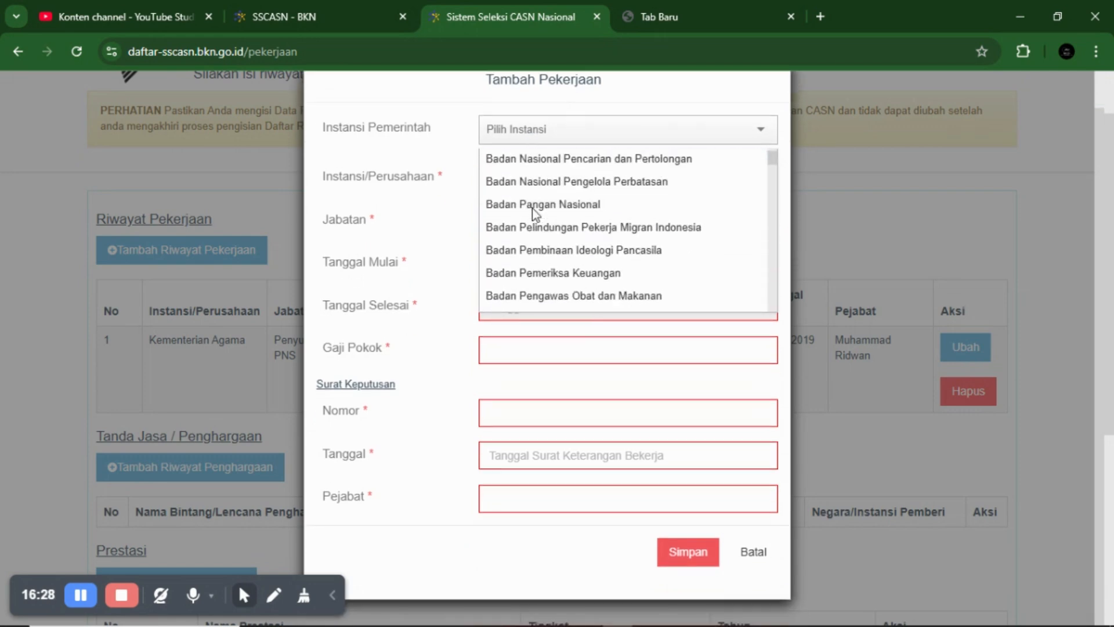
scroll(532, 209, down, 15)
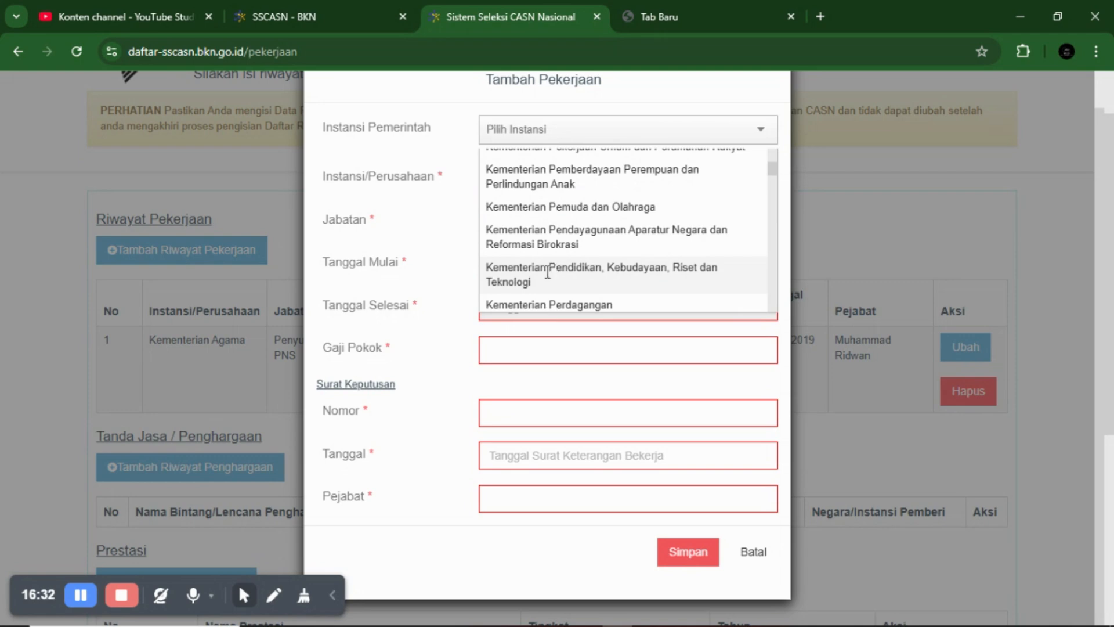
scroll(547, 273, down, 1)
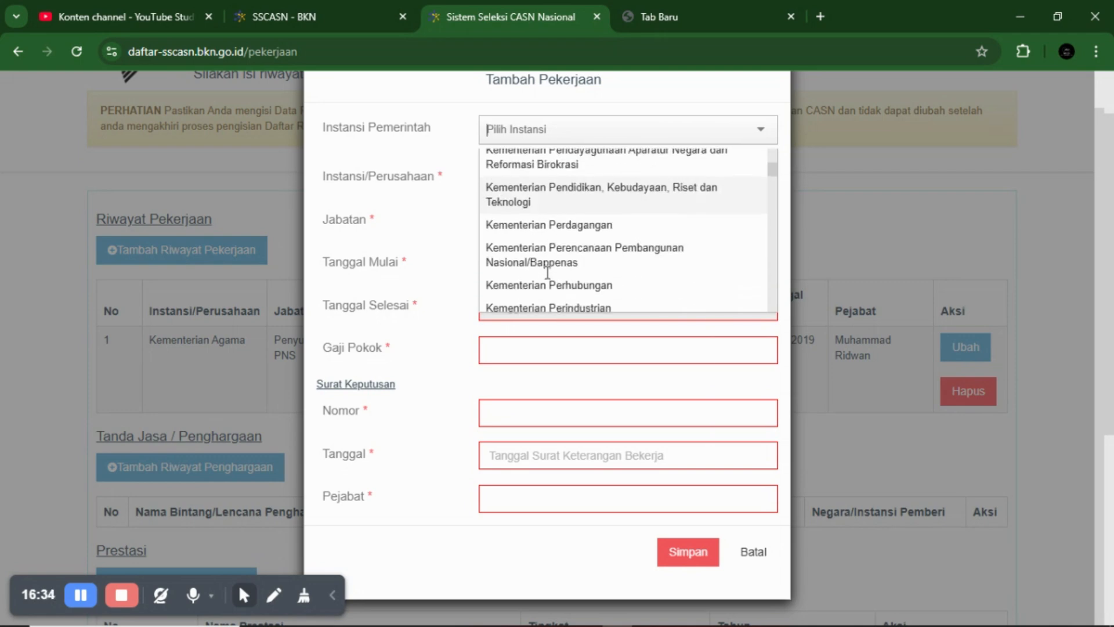
scroll(555, 238, down, 5)
scroll(558, 233, down, 20)
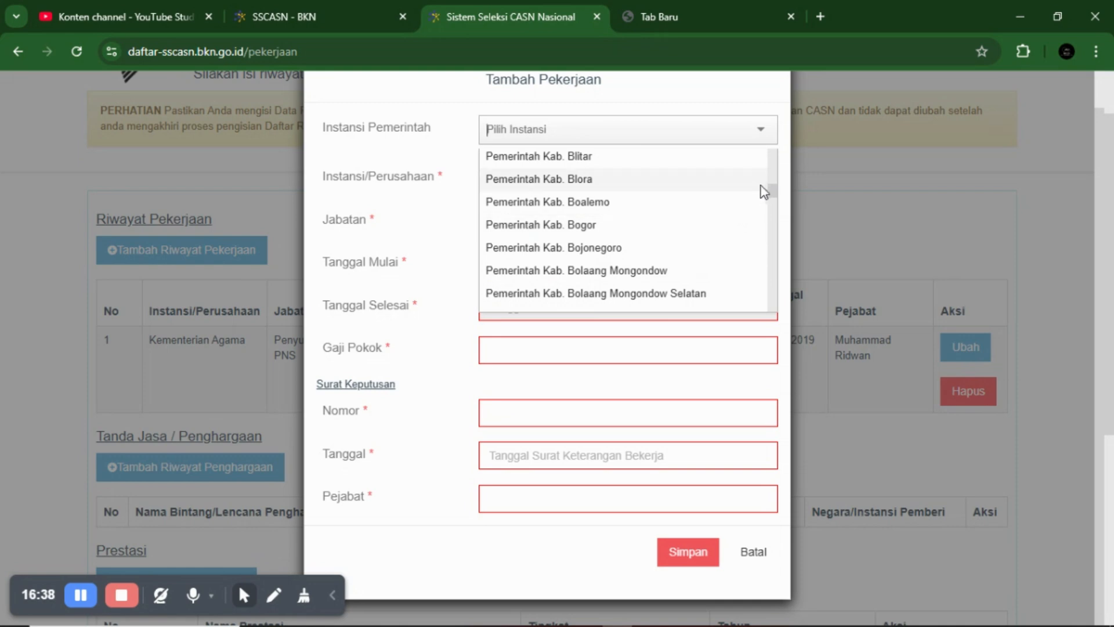
drag(772, 188, 580, 293)
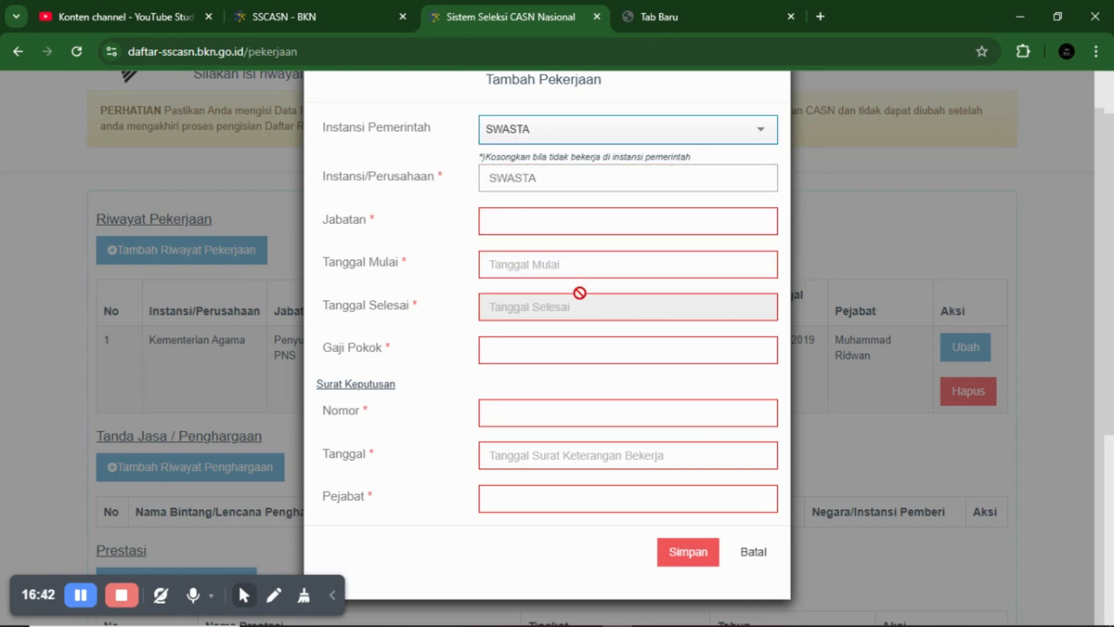
- Try the Jabatan field and start-date month picker, then cancel the entry with Batal
click(552, 215)
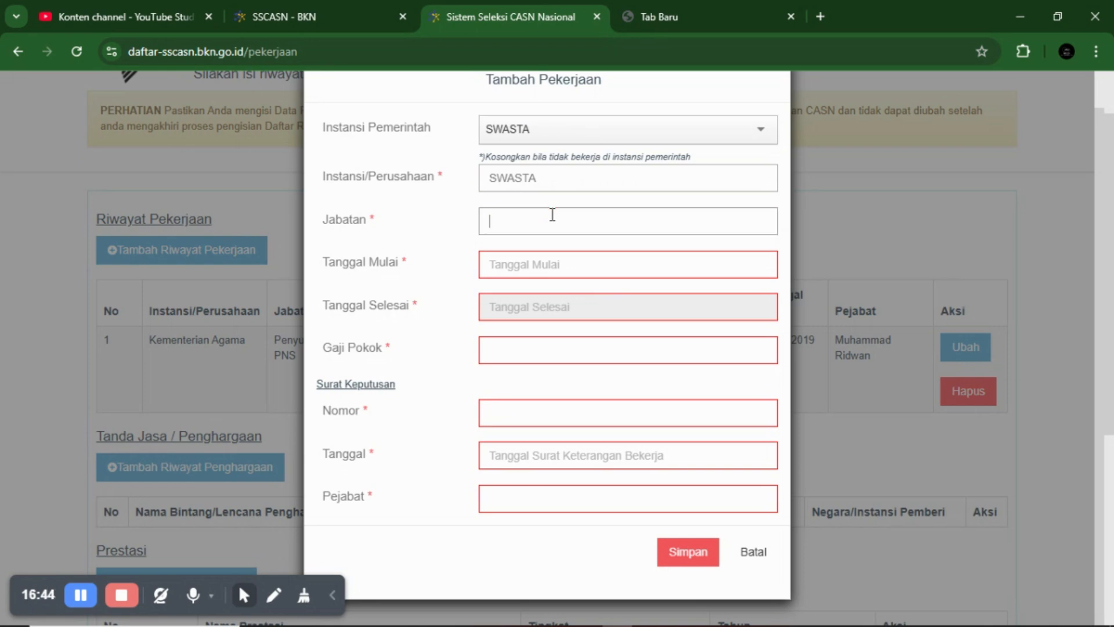
click(513, 275)
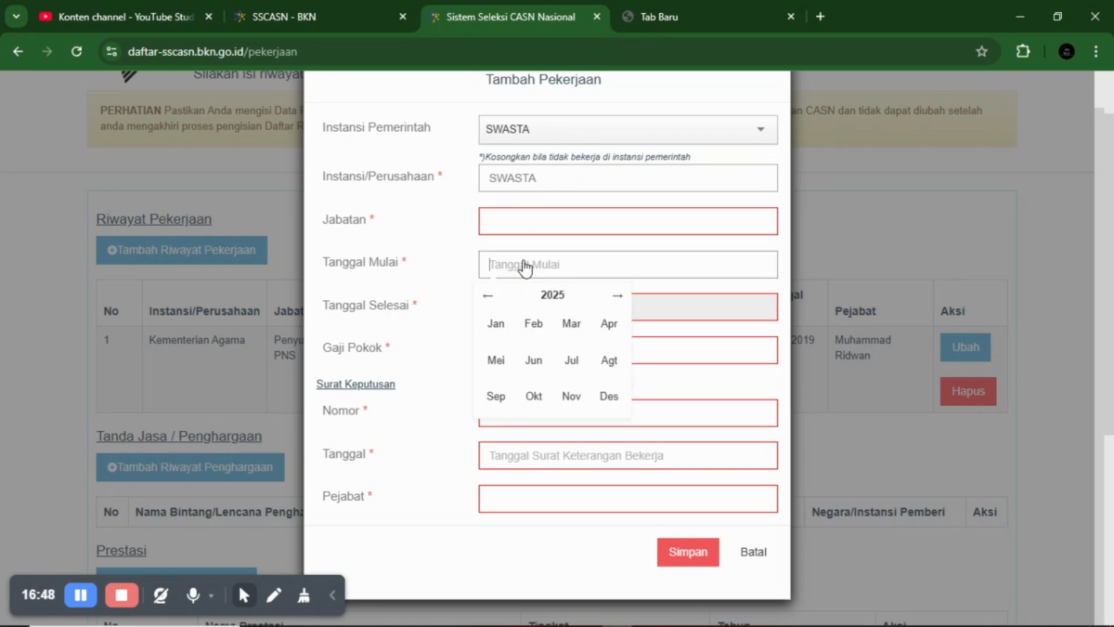
click(415, 311)
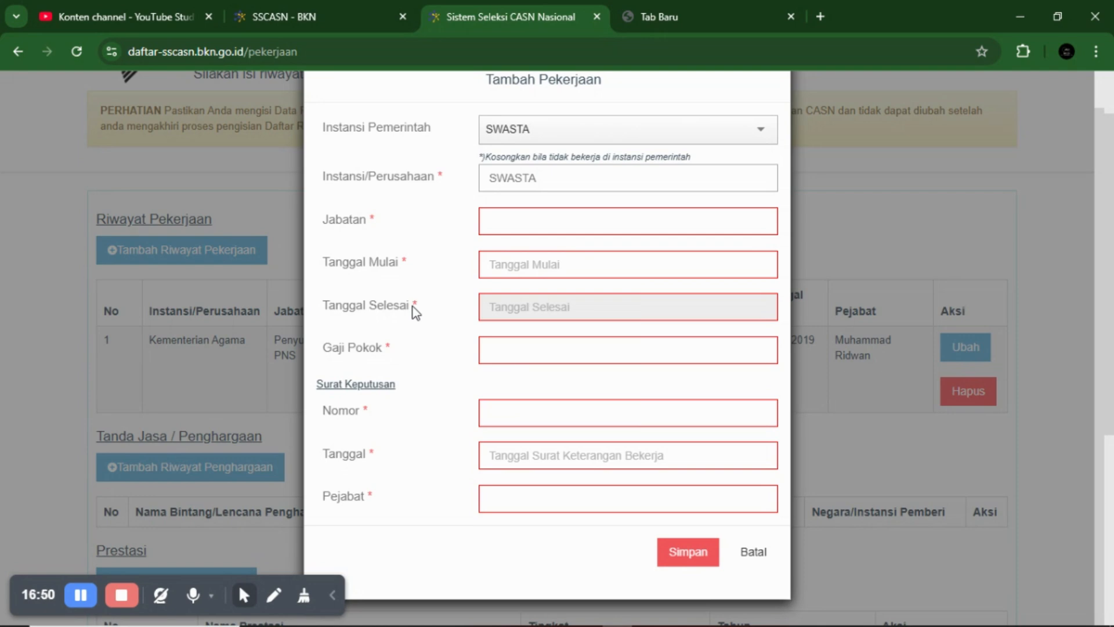
scroll(464, 311, down, 1)
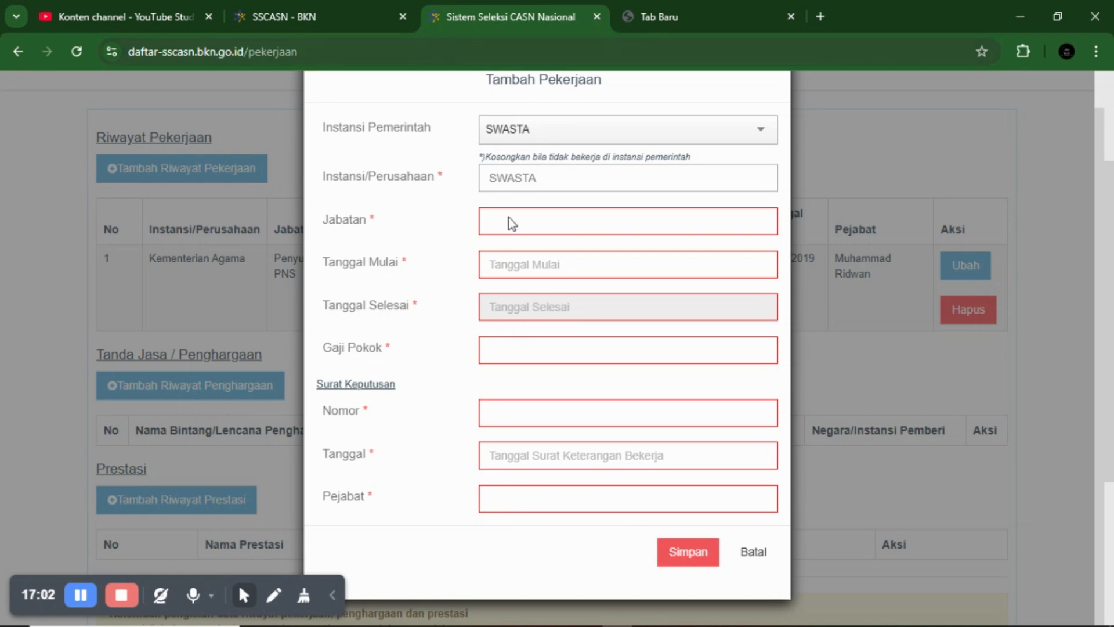
click(754, 555)
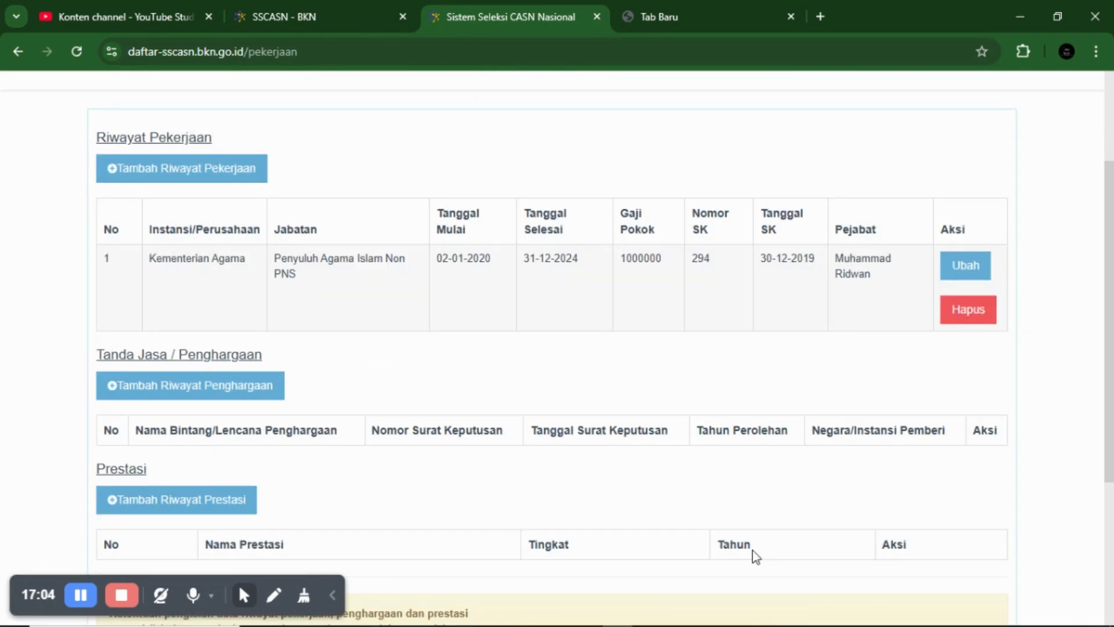
- Leave the Pekerjaan step via Selanjutnya to load the next registration step
scroll(570, 346, down, 5)
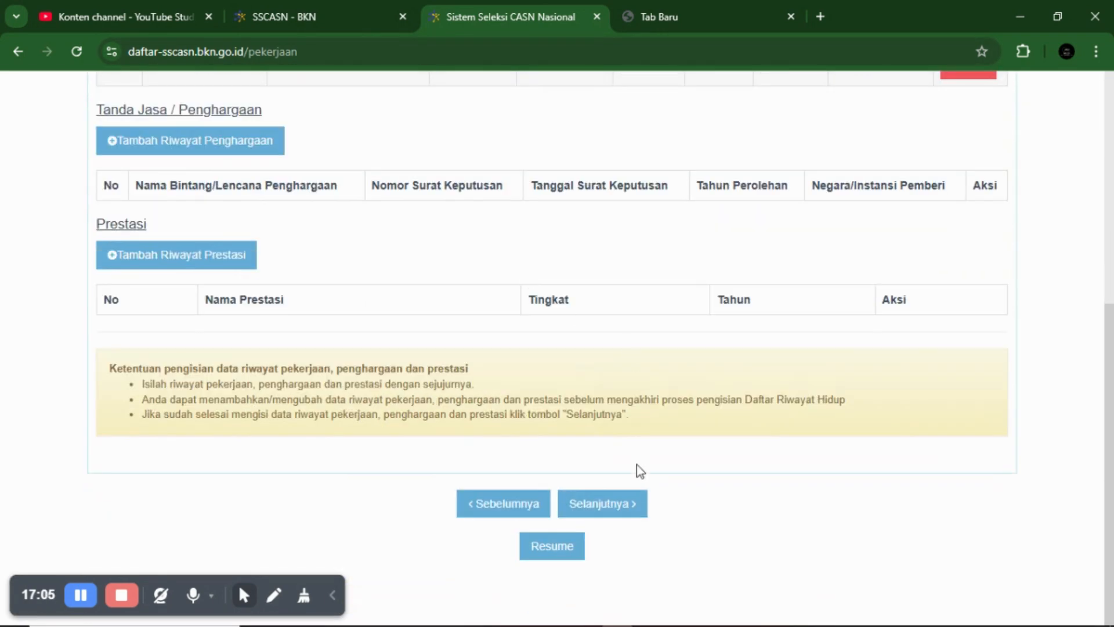
click(607, 514)
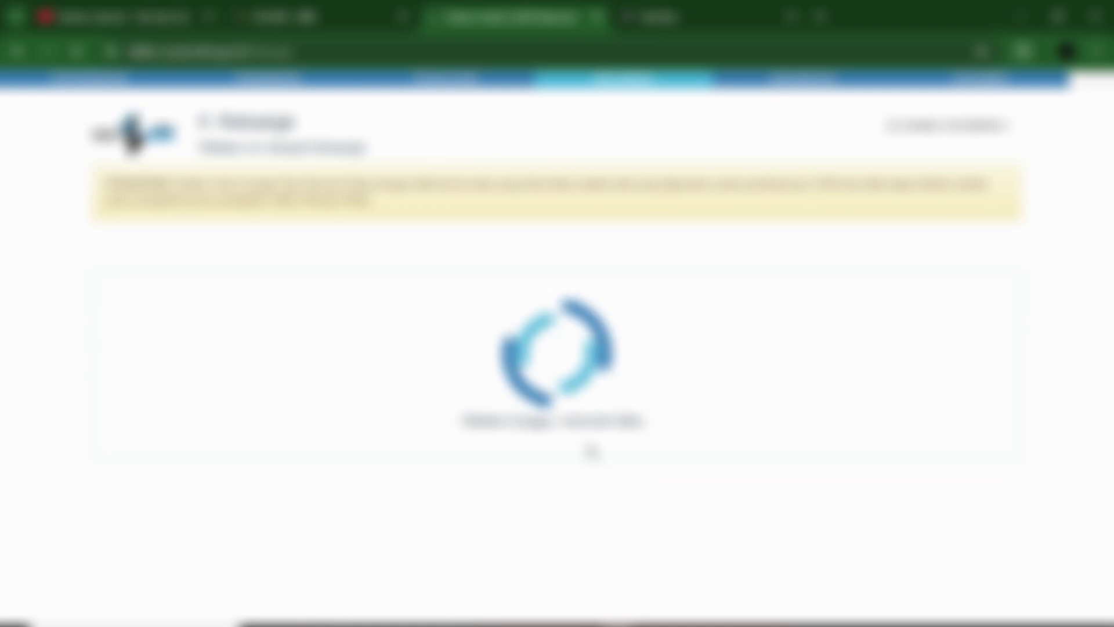
scroll(569, 371, down, 2)
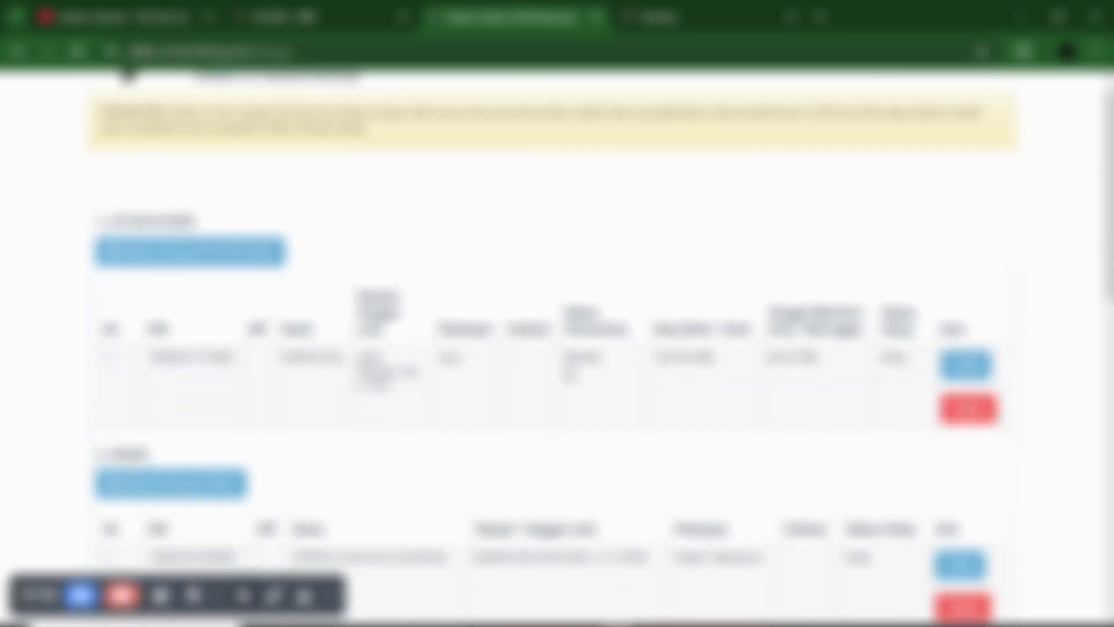
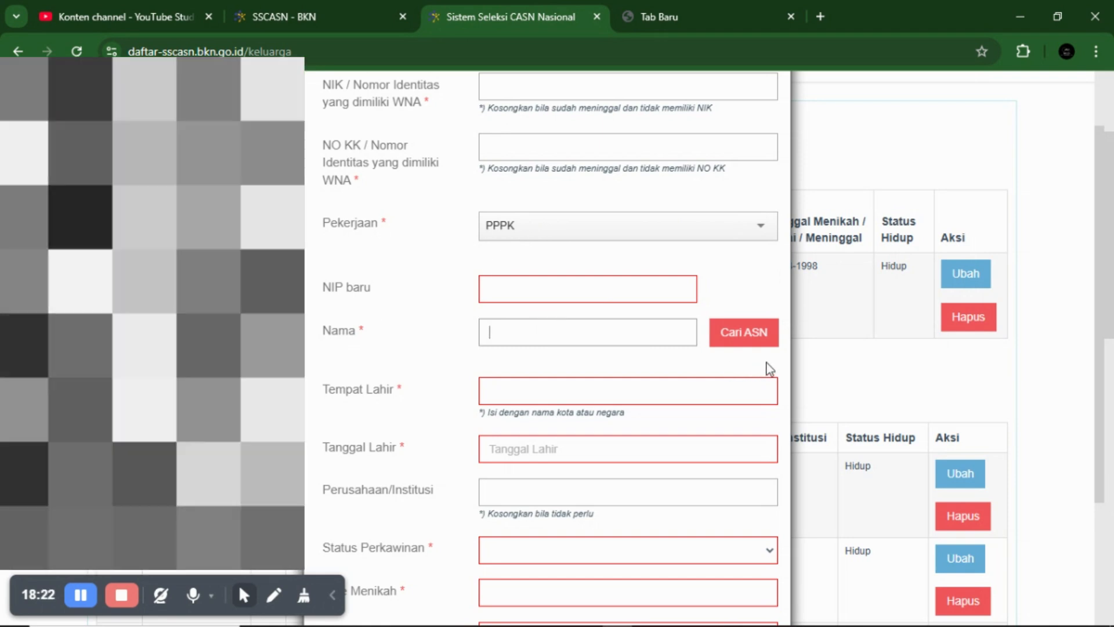
- Switch the family member's Pekerjaan from PPPK to Guru in the occupation list
scroll(706, 239, up, 2)
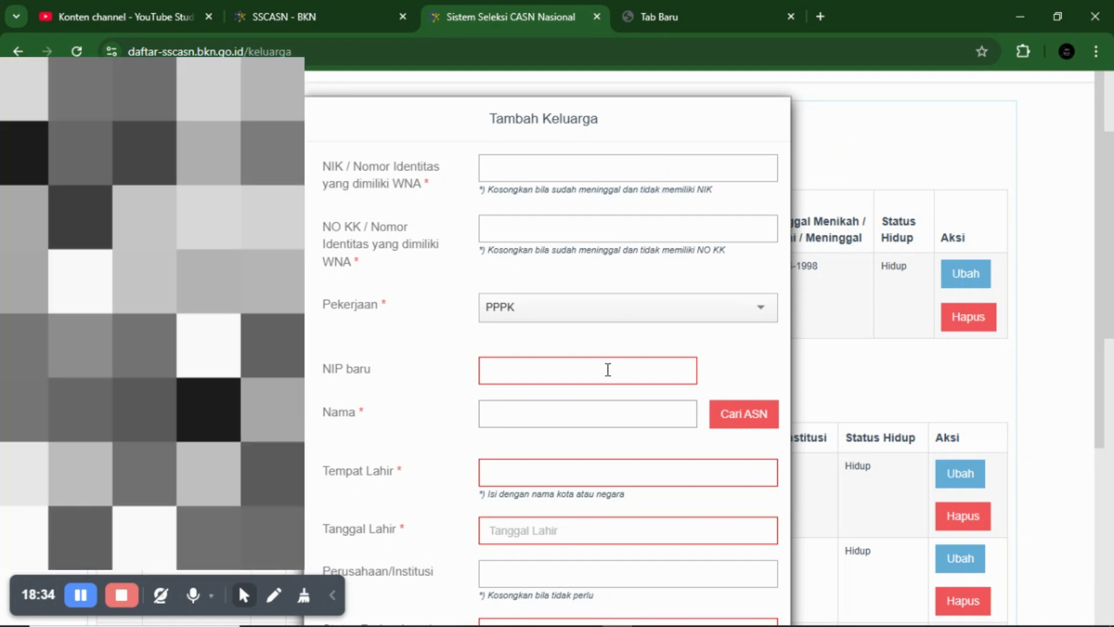
click(616, 312)
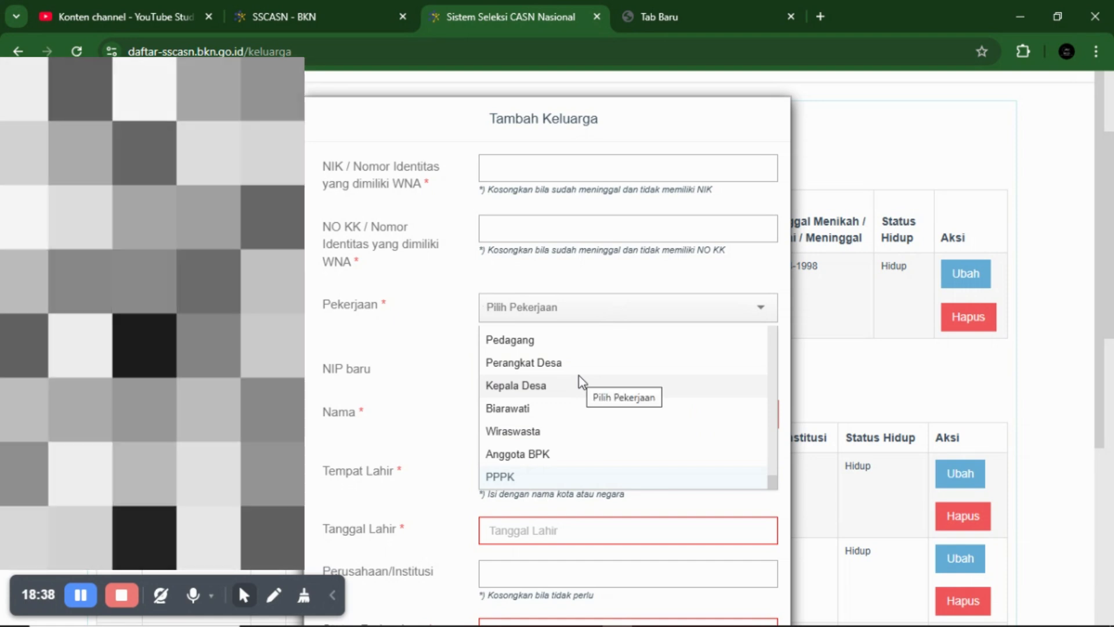
scroll(580, 383, down, 3)
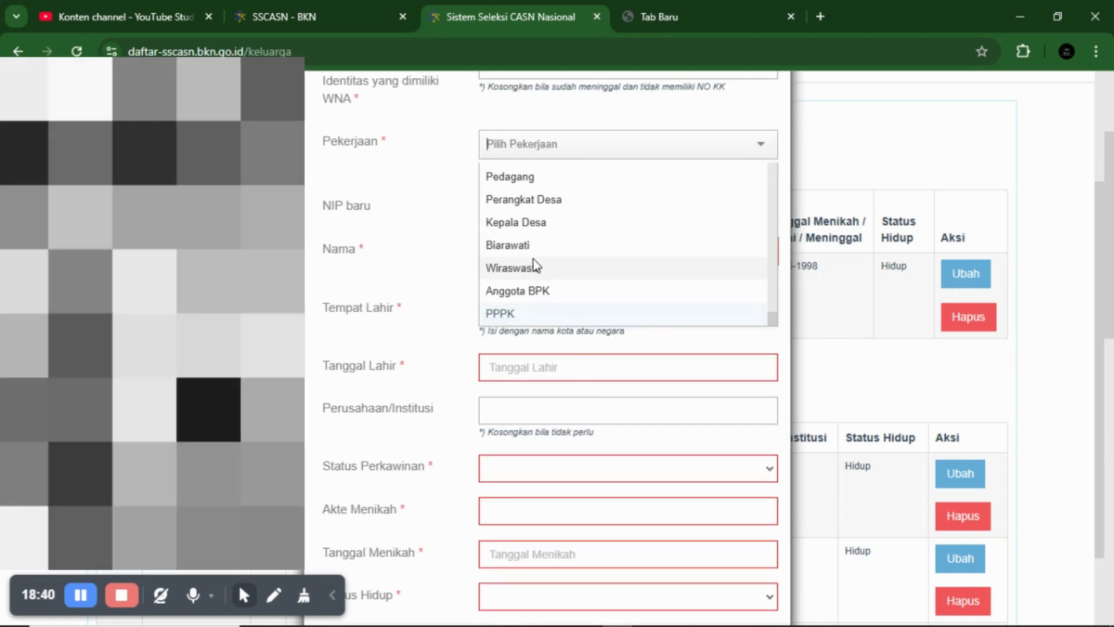
scroll(557, 210, down, 2)
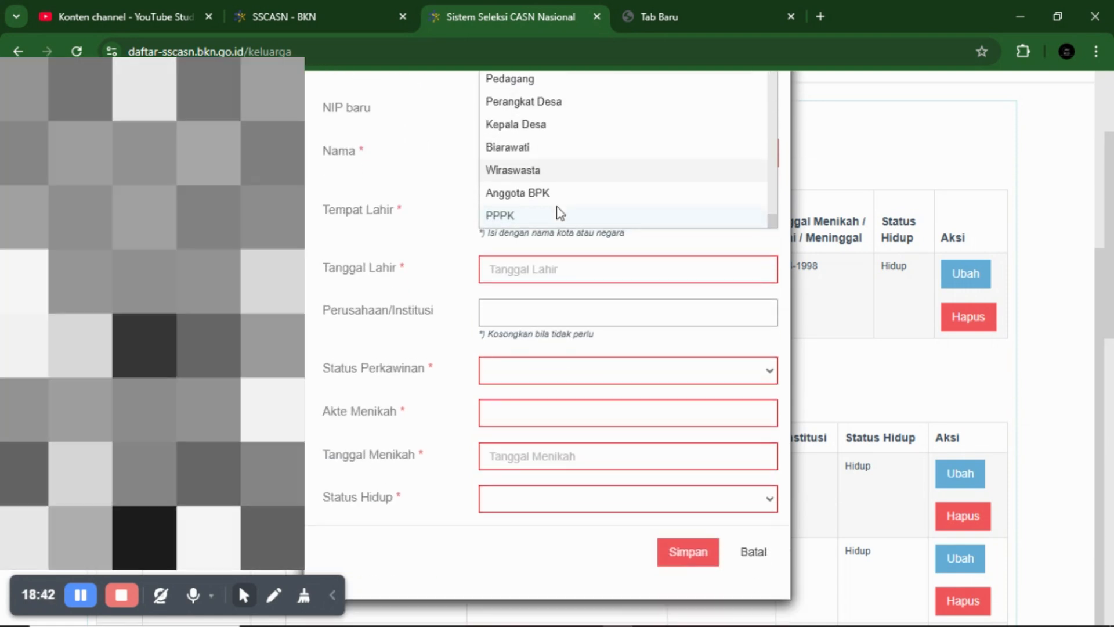
scroll(648, 233, up, 3)
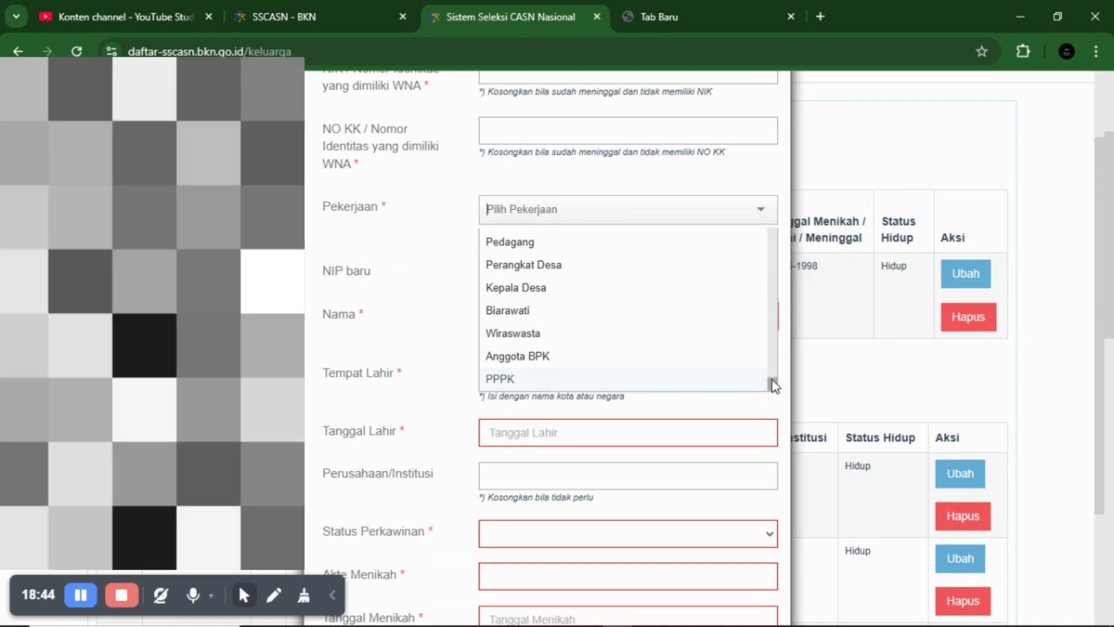
drag(772, 381, 742, 215)
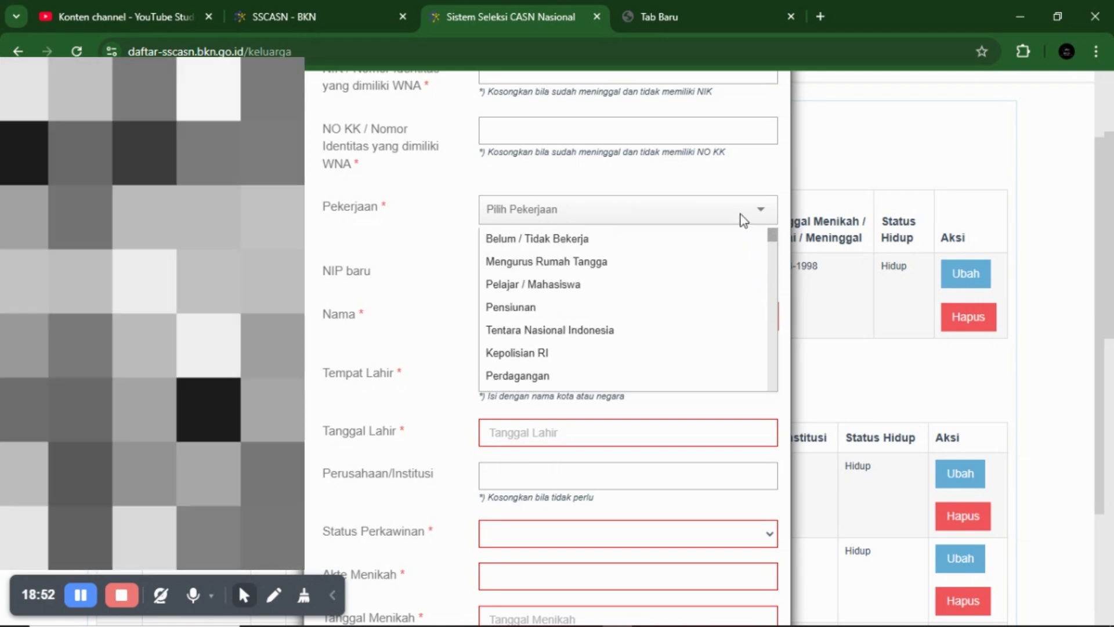
click(673, 209)
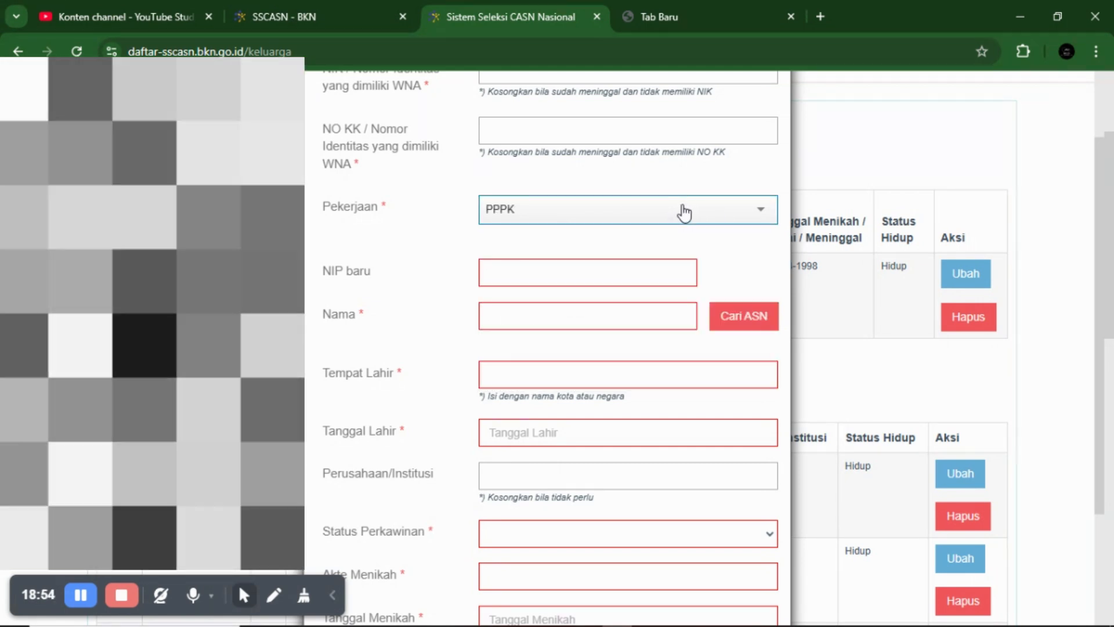
click(685, 212)
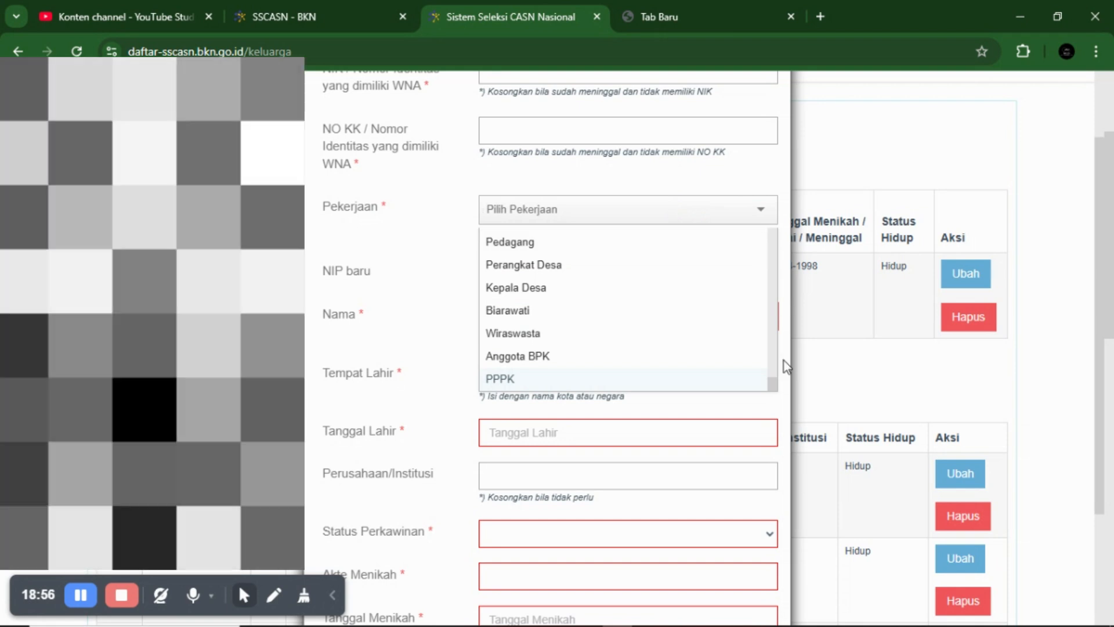
drag(775, 382, 761, 341)
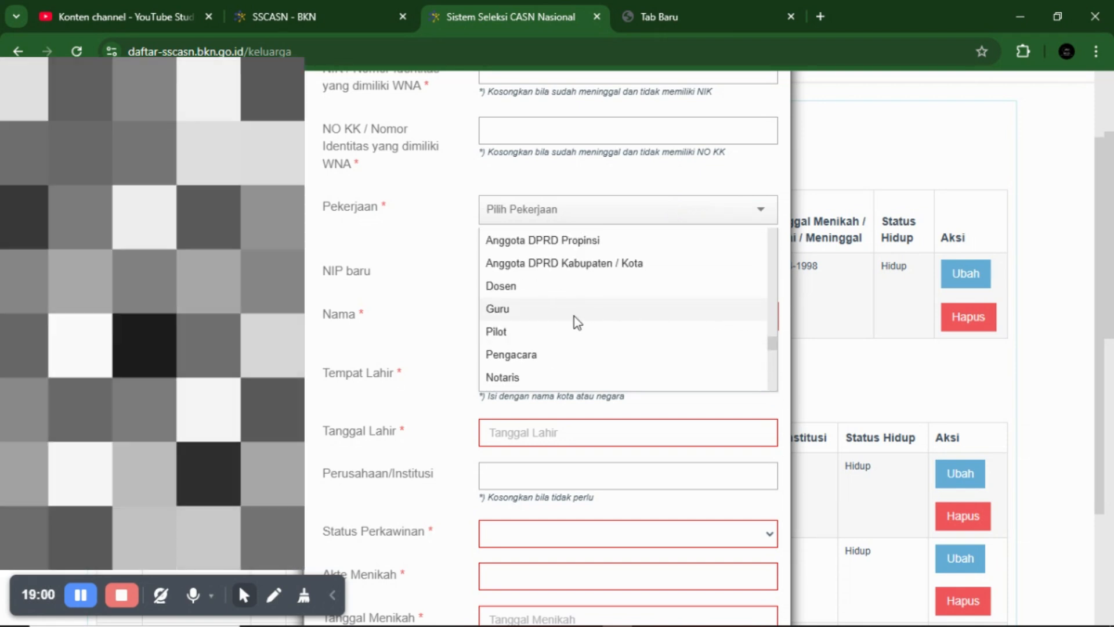
click(505, 304)
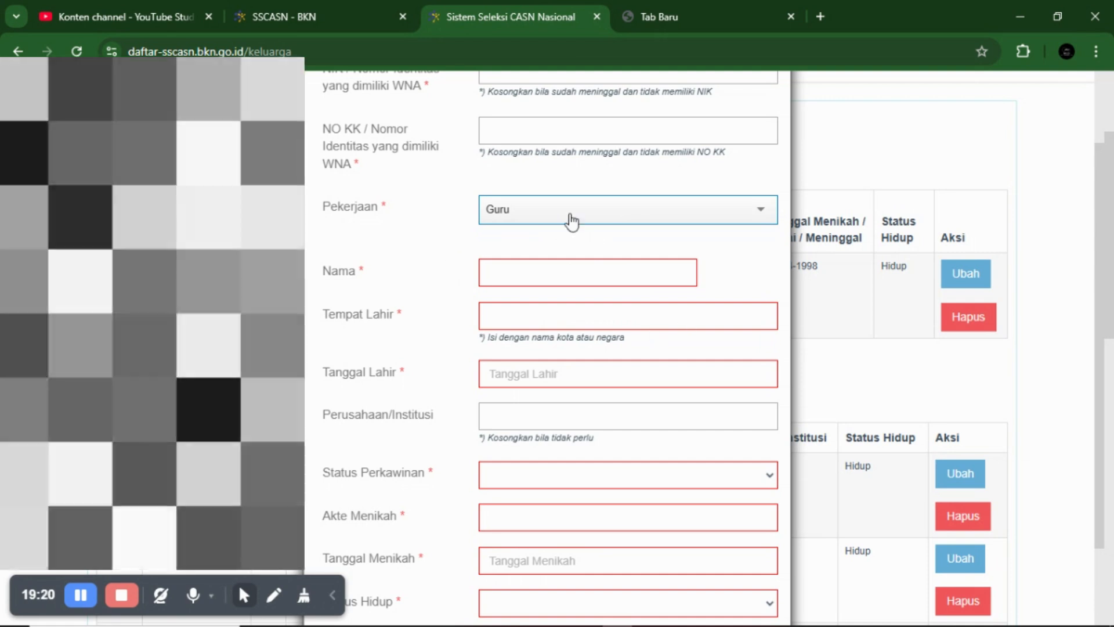
- Set Status Perkawinan to Menikah and Status Hidup to Hidup, leaving Tanggal Menikah empty
scroll(556, 215, up, 2)
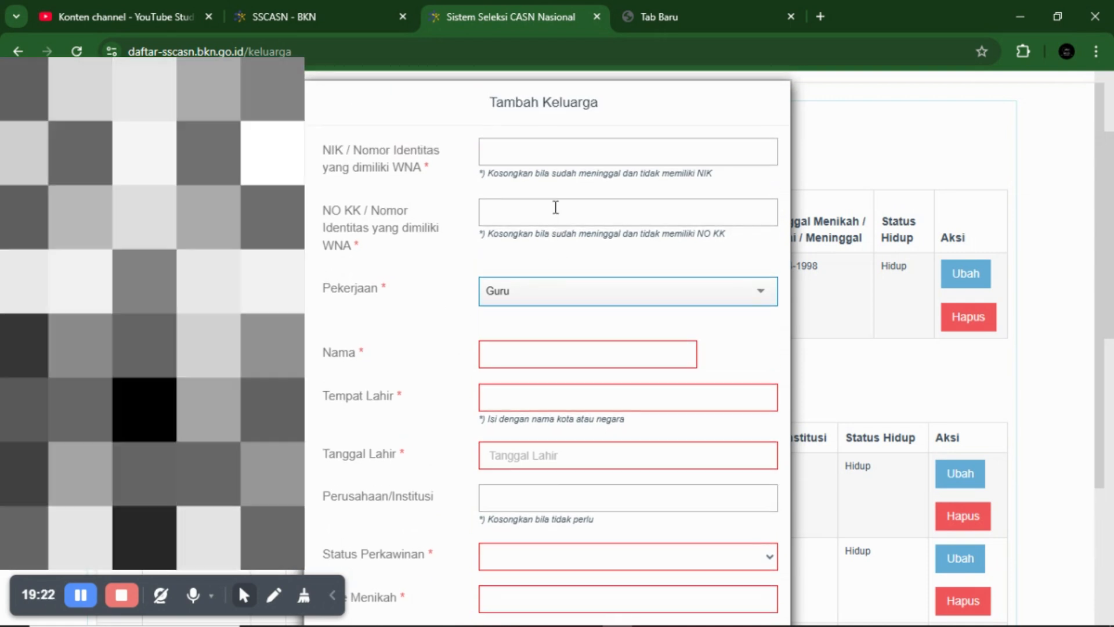
scroll(533, 232, down, 2)
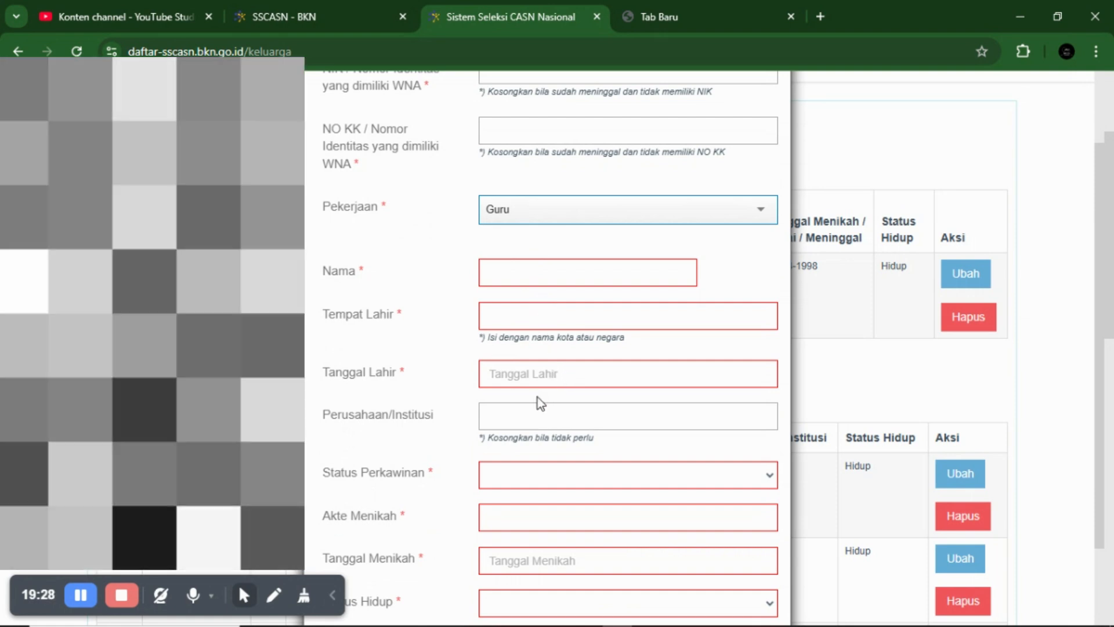
scroll(537, 399, down, 2)
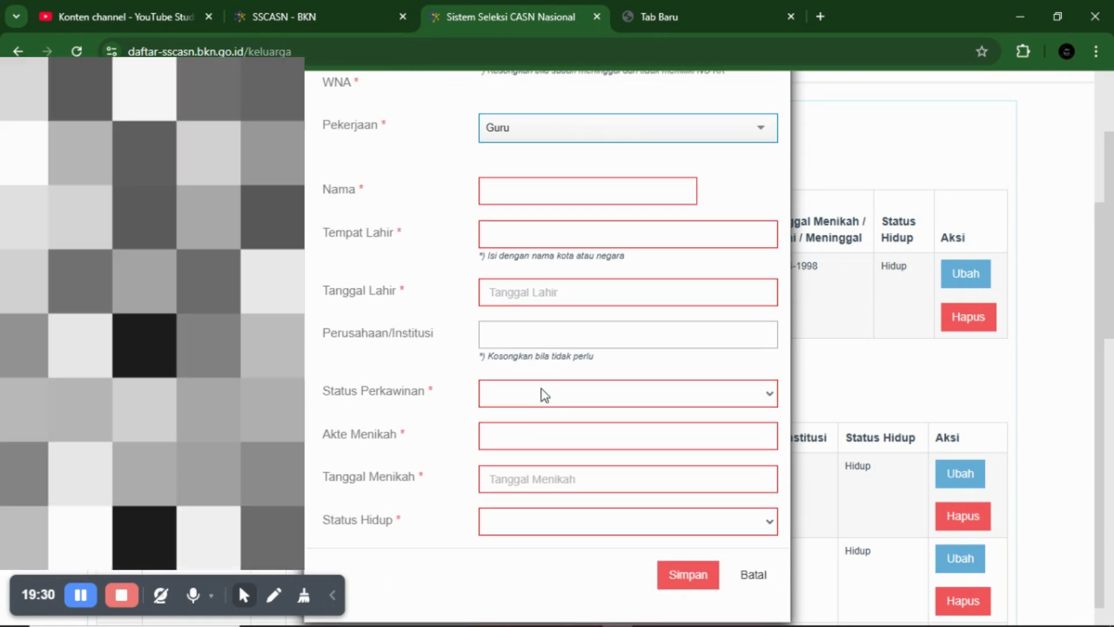
click(510, 398)
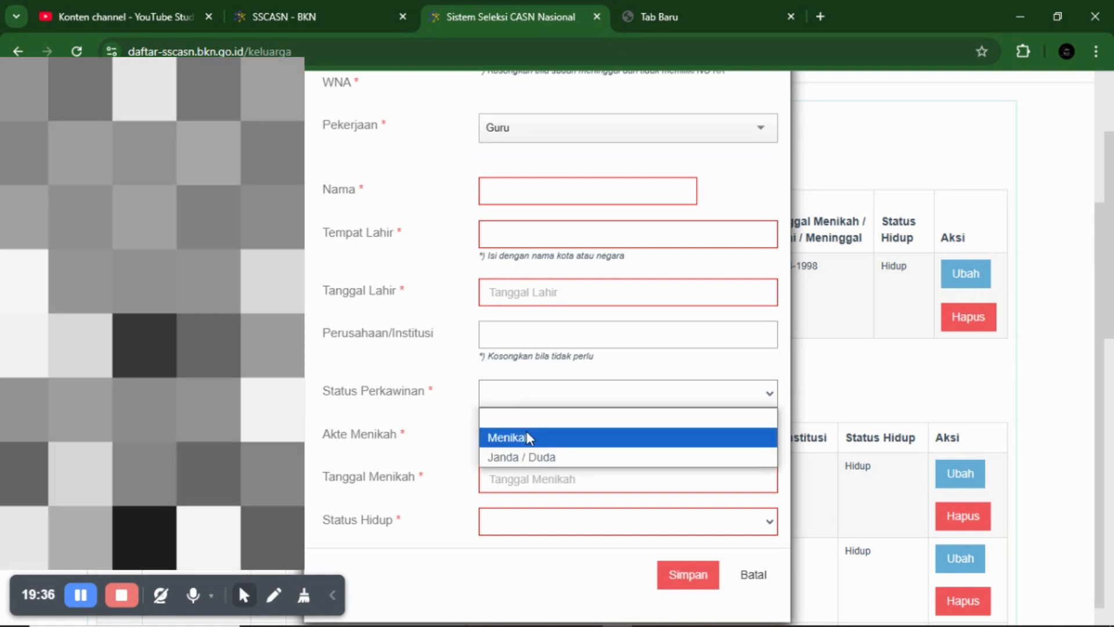
click(527, 440)
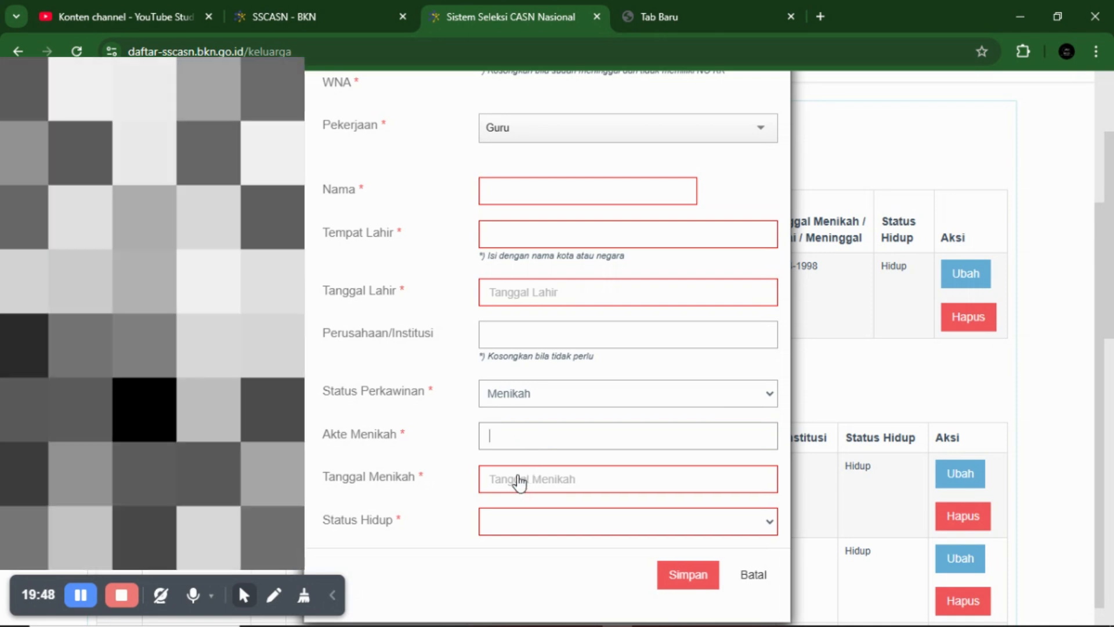
click(518, 480)
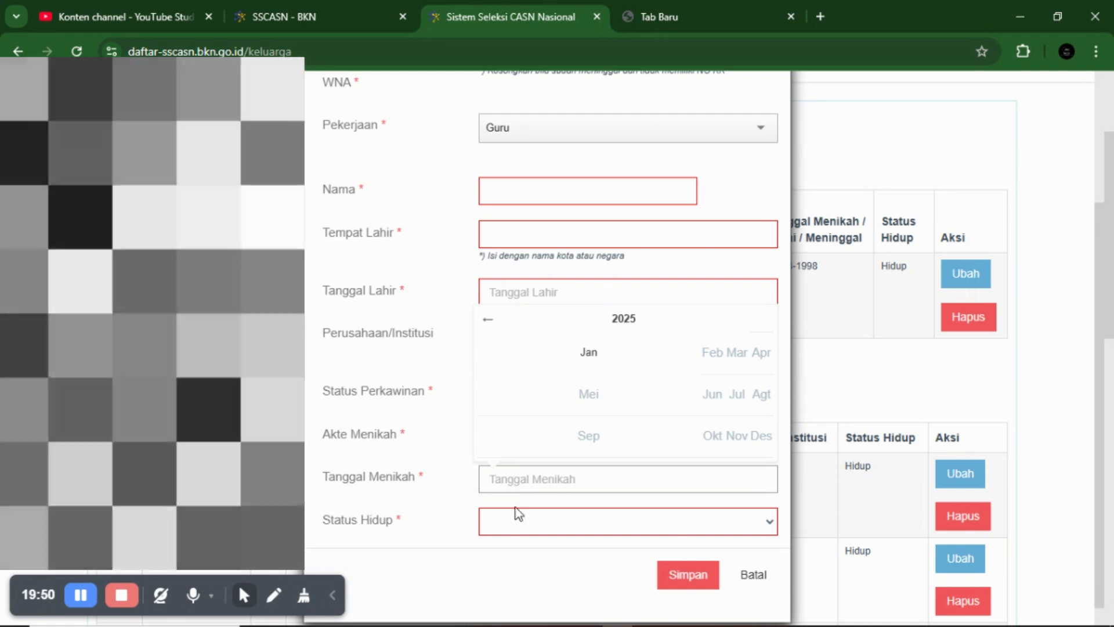
click(513, 522)
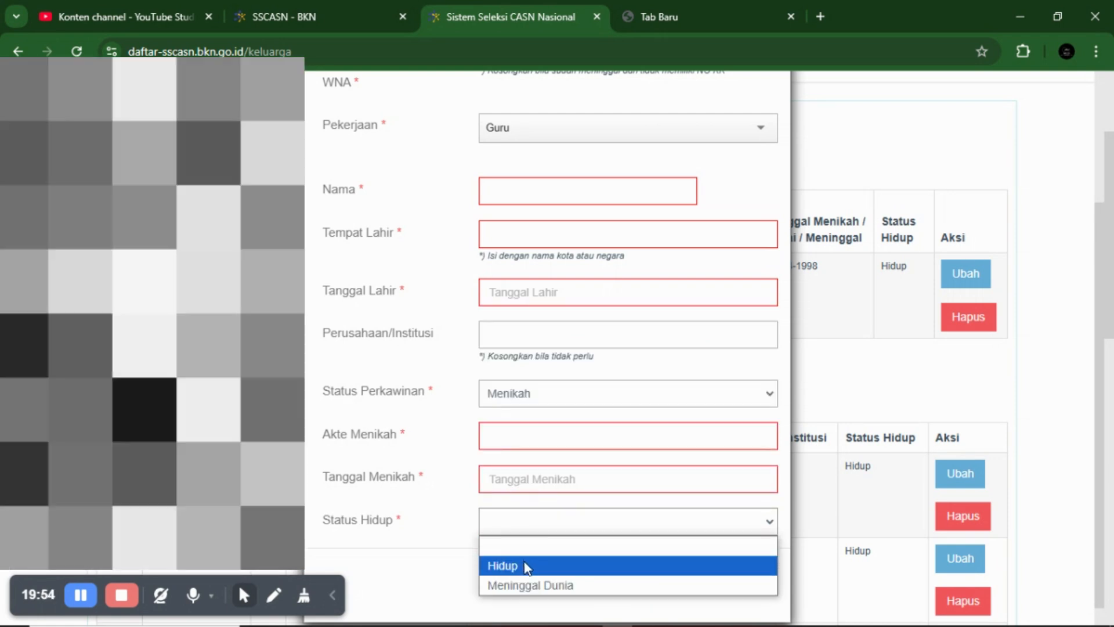
click(525, 566)
scroll(500, 389, up, 3)
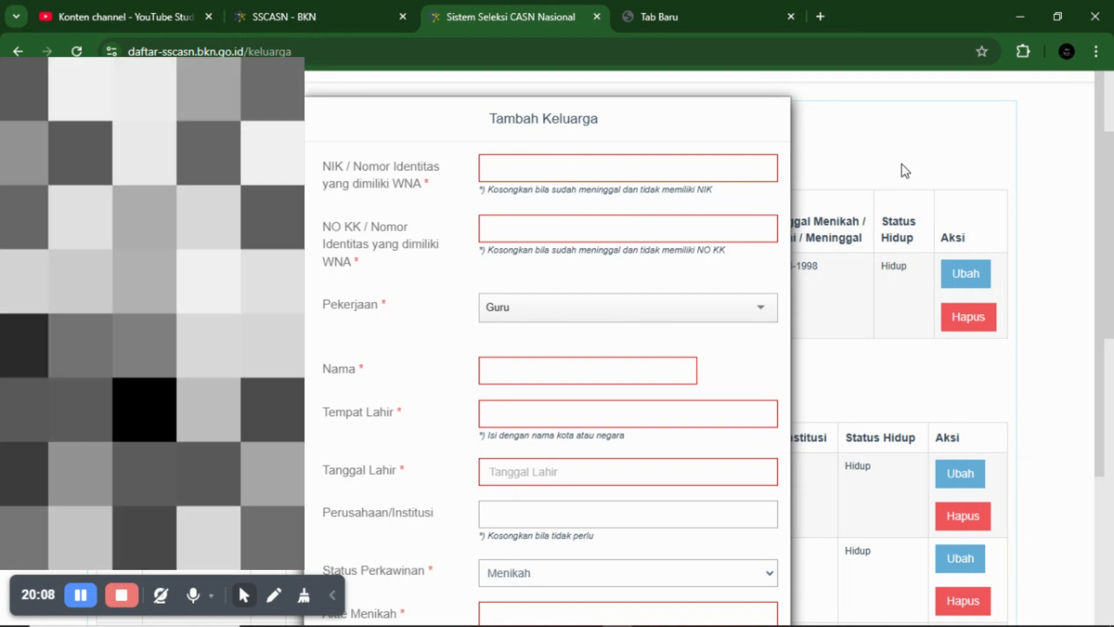
scroll(701, 390, down, 3)
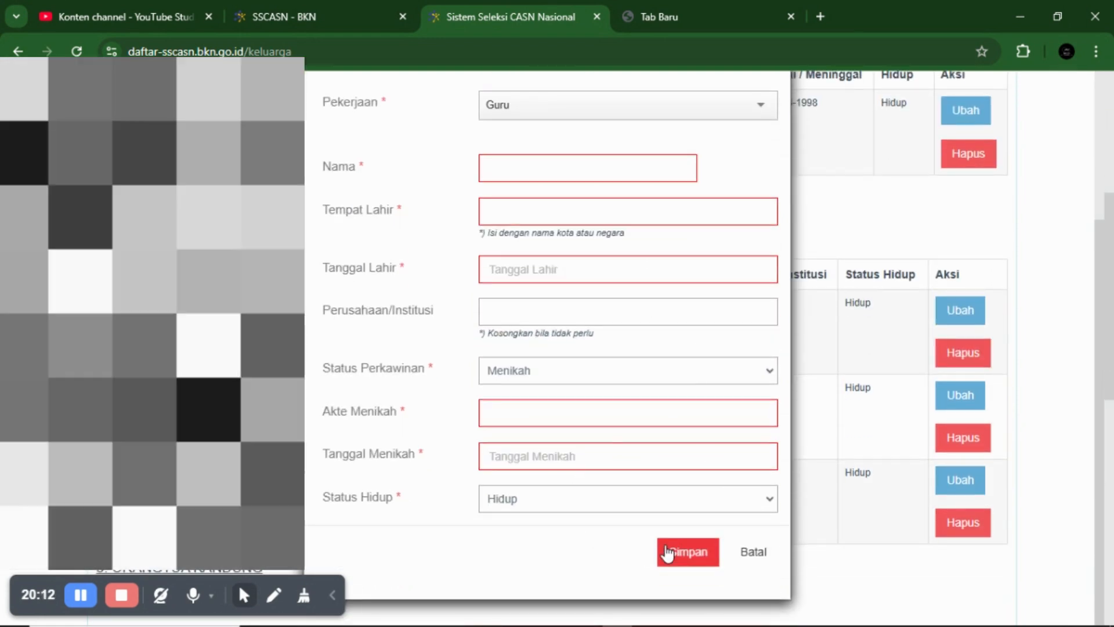
click(755, 553)
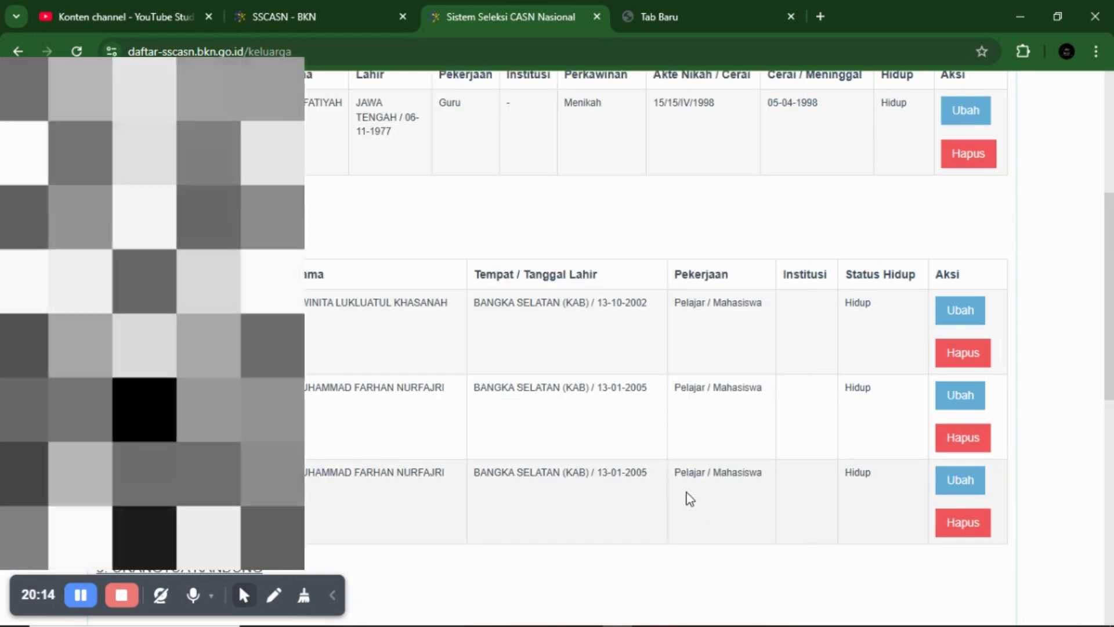
scroll(689, 499, down, 7)
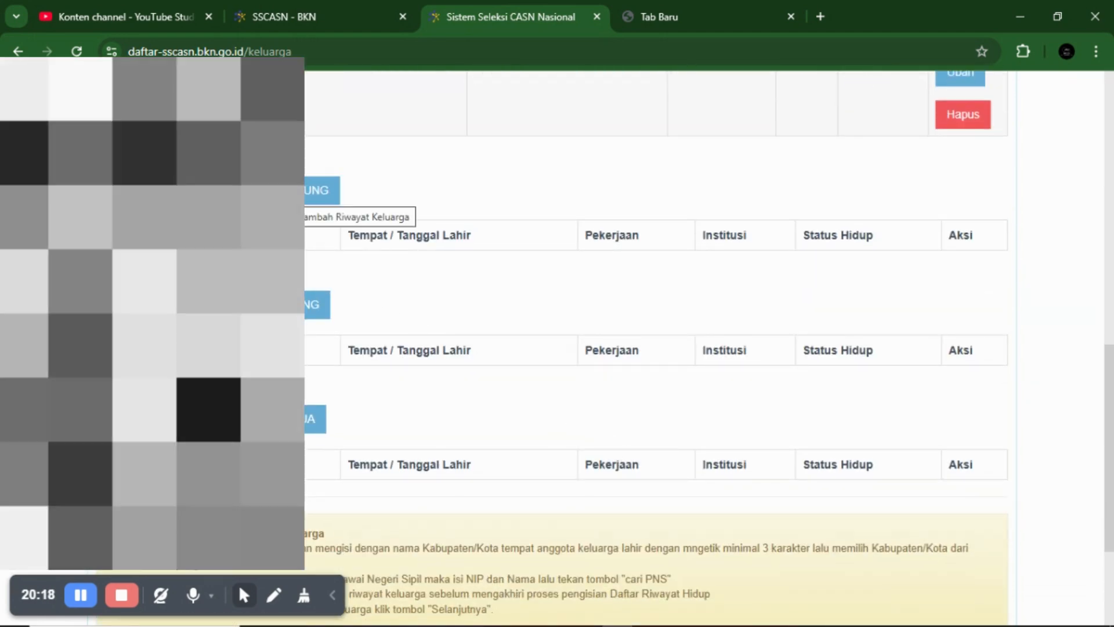
click(321, 191)
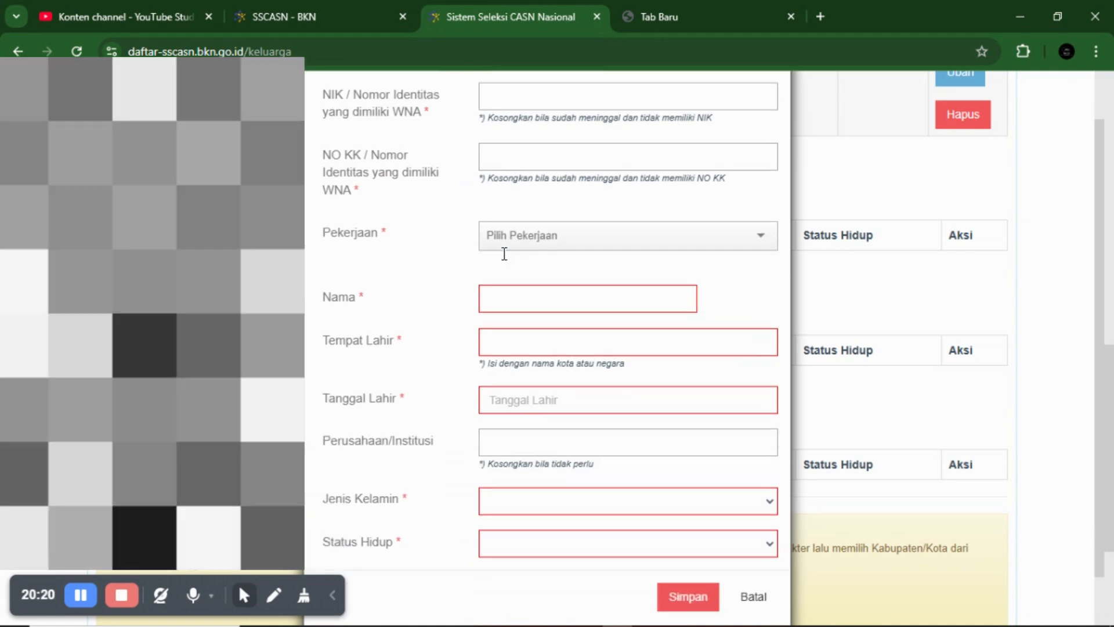
scroll(504, 253, down, 1)
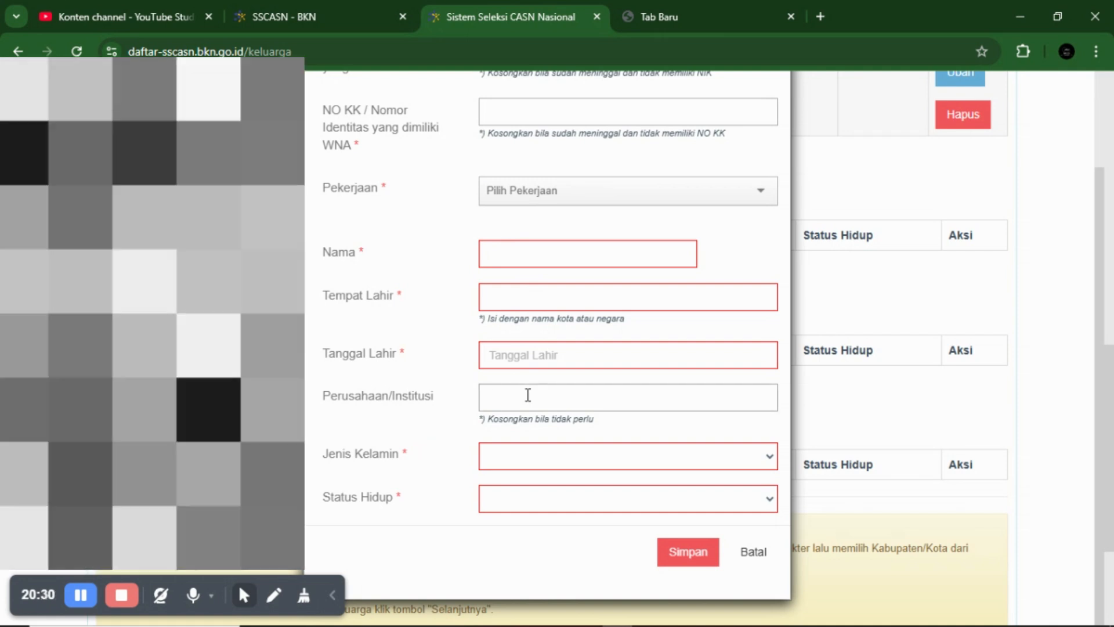
click(528, 395)
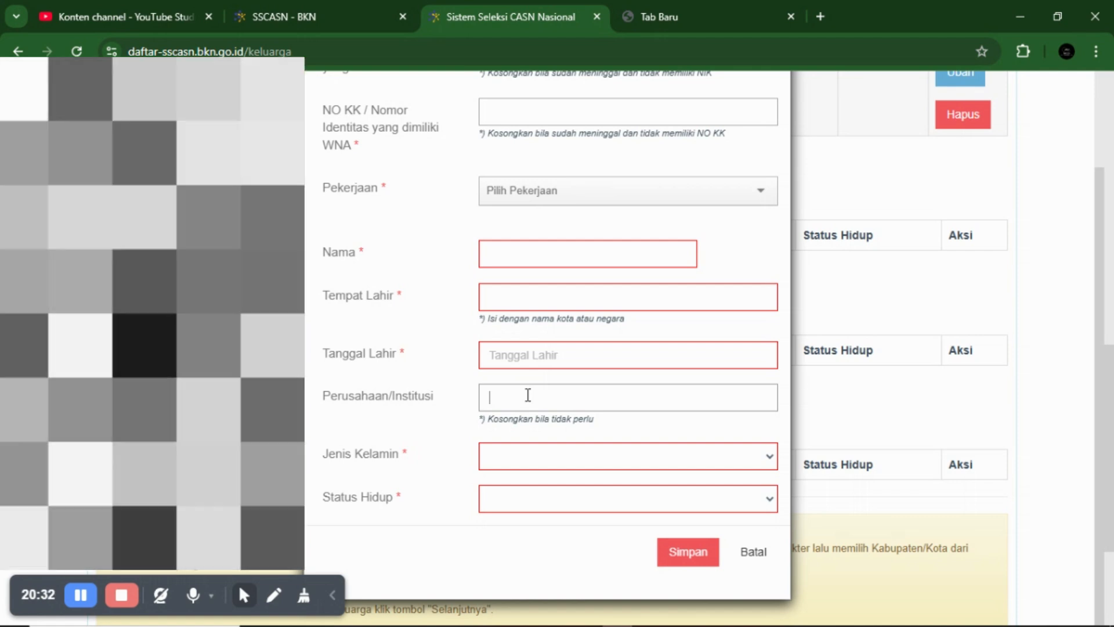
text(-)
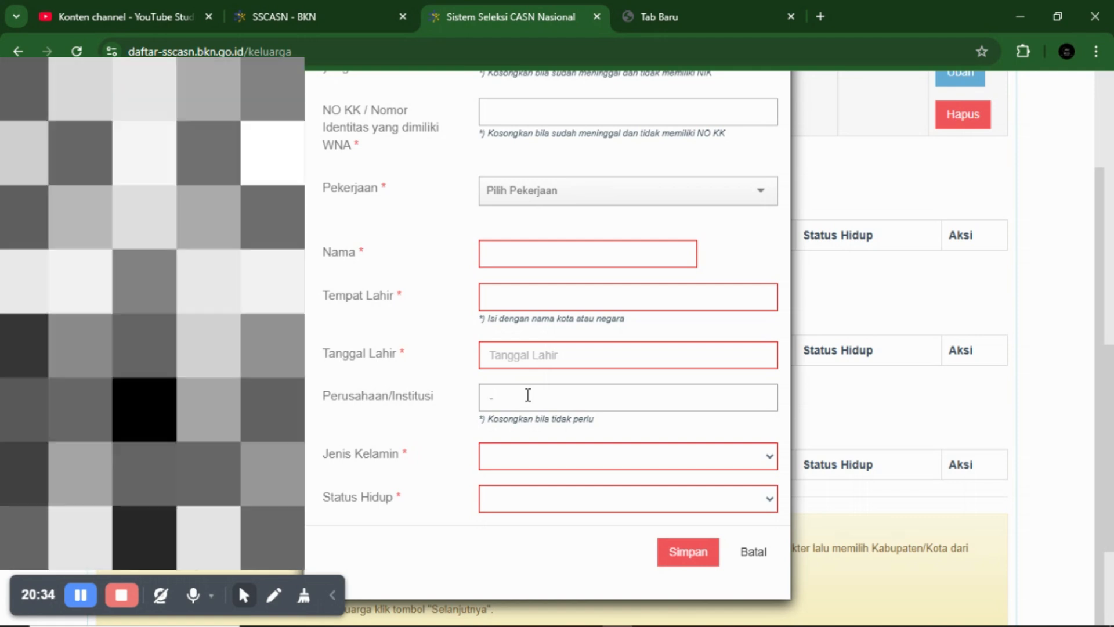
key(BackSpace)
scroll(537, 454, down, 1)
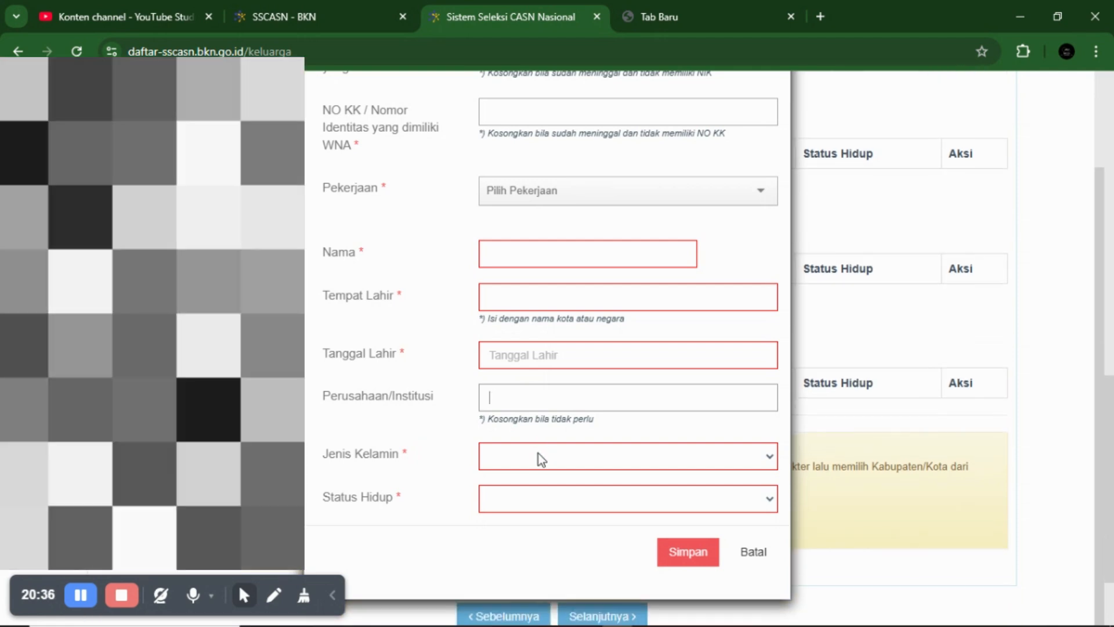
click(520, 493)
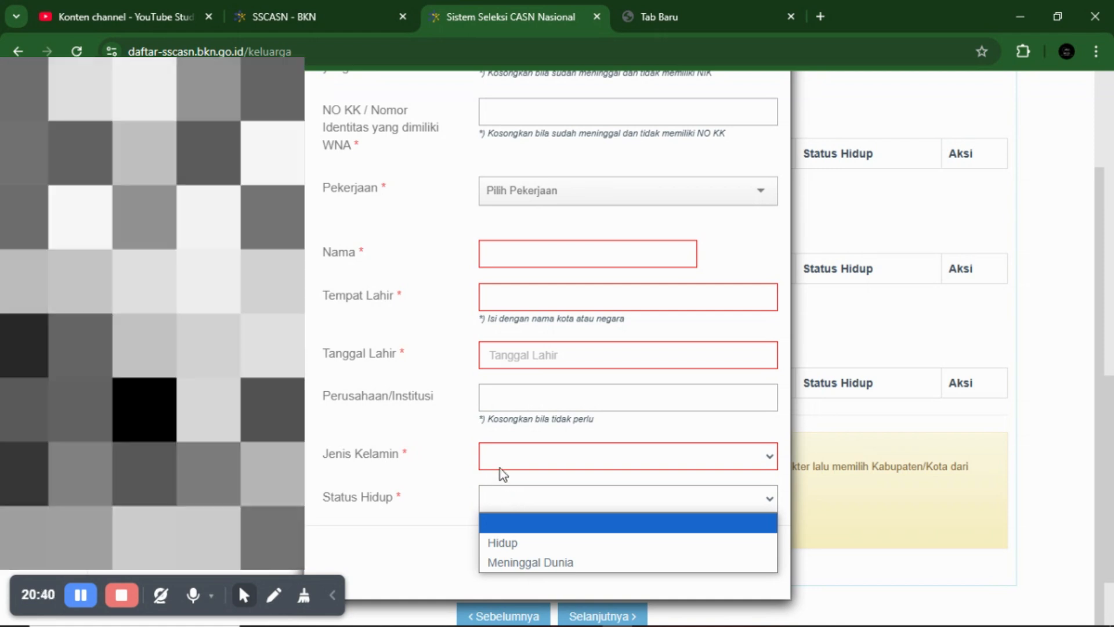
scroll(511, 403, up, 1)
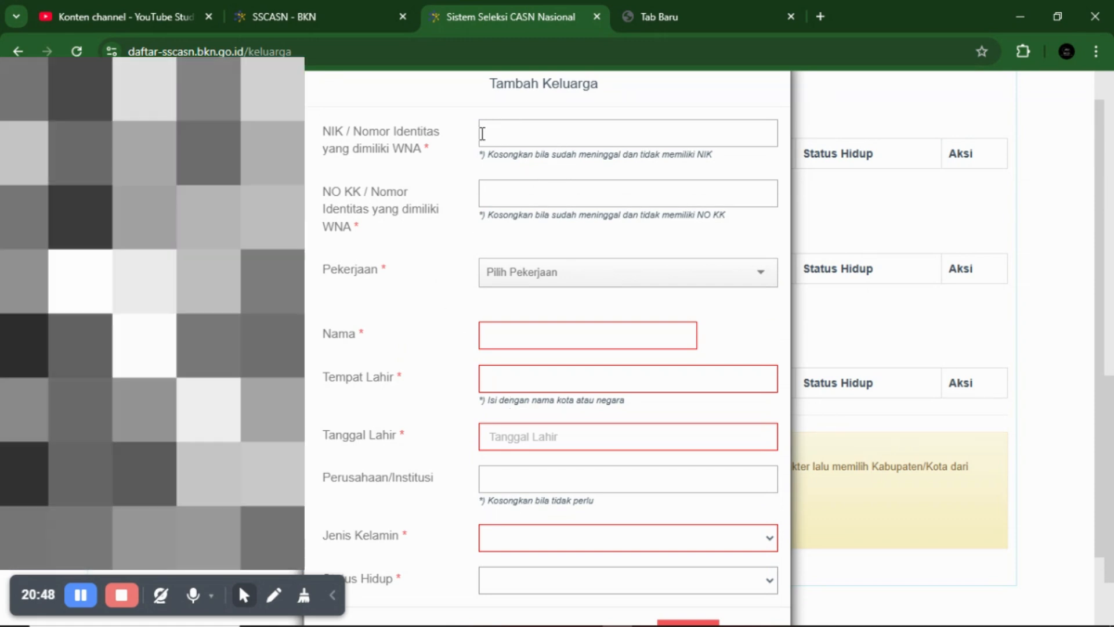
scroll(668, 482, down, 2)
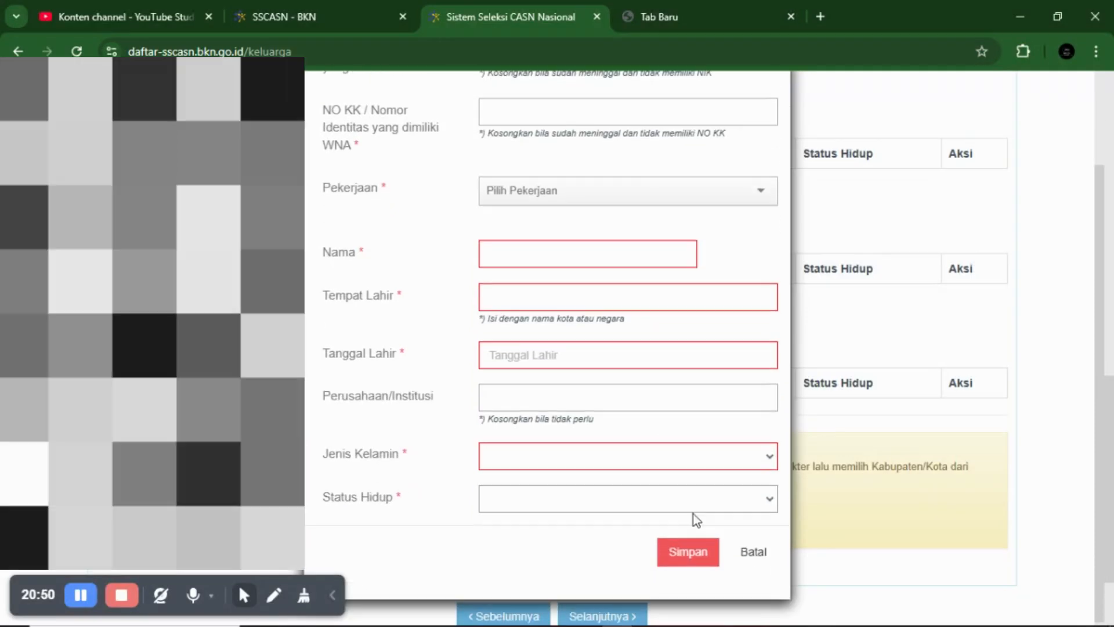
click(750, 554)
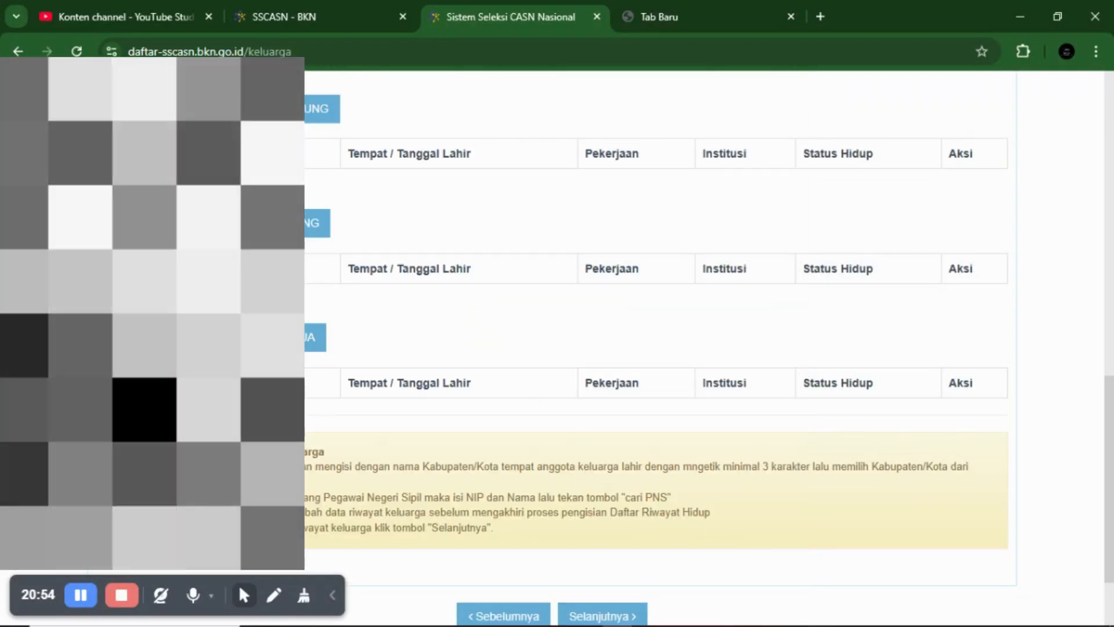
click(267, 109)
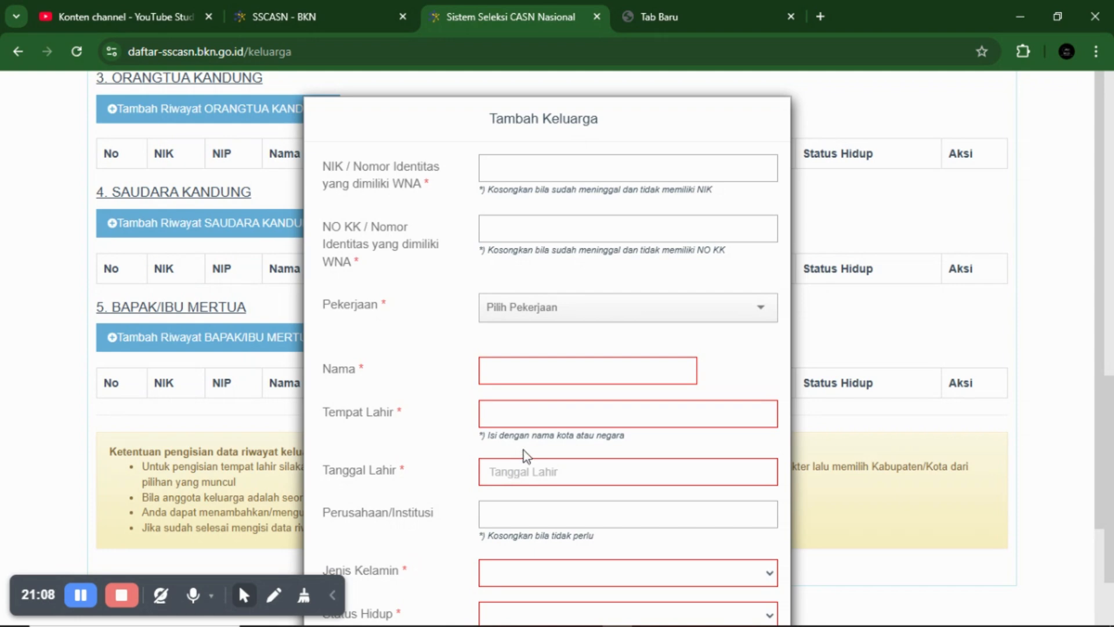
- Cancel the family-member form, then open the BAPAK/IBU MERTUA form and cancel it unsaved
scroll(524, 450, down, 2)
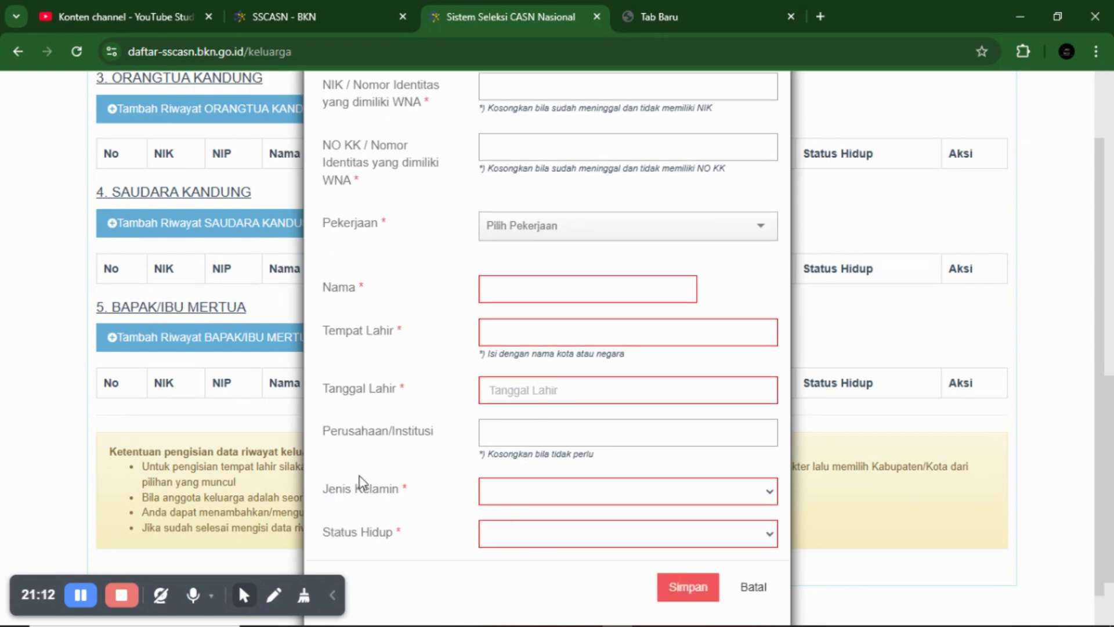
click(752, 591)
click(226, 342)
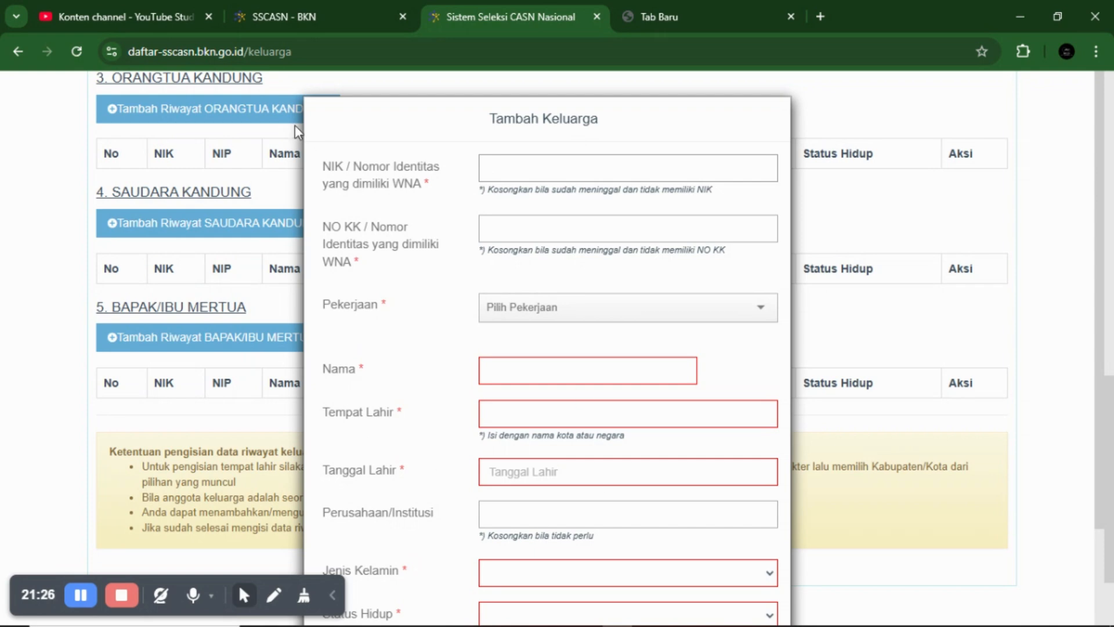
scroll(466, 344, down, 2)
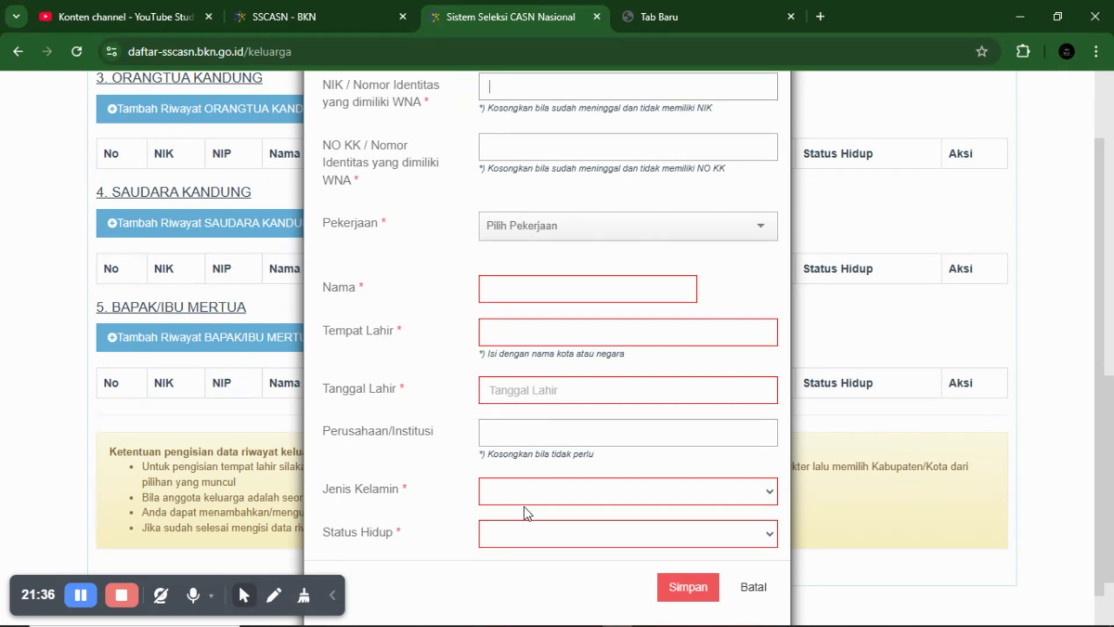
click(508, 534)
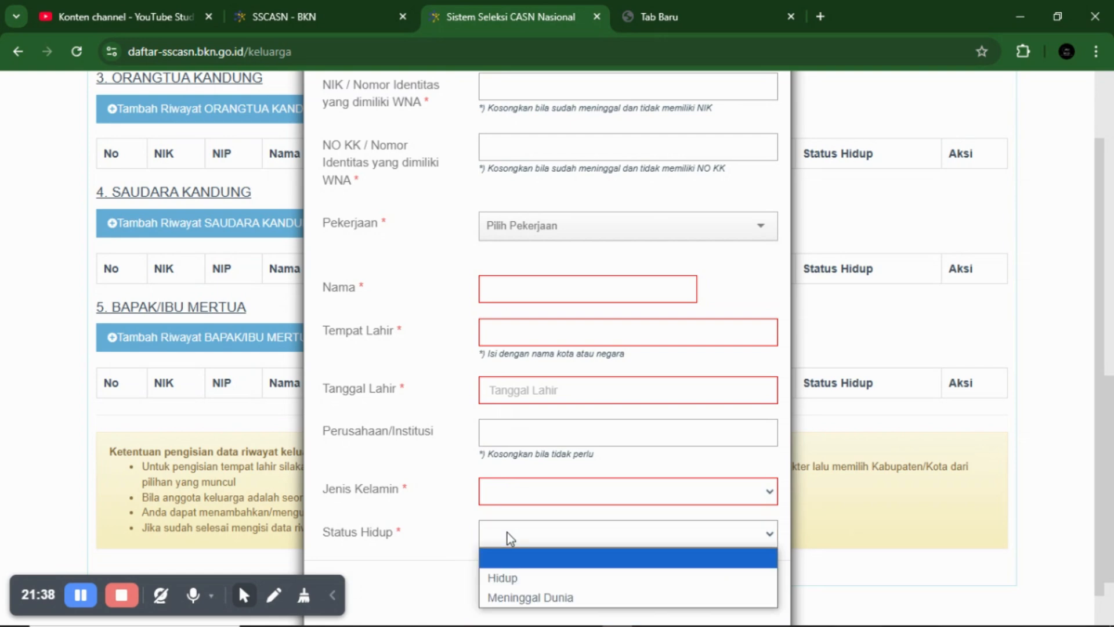
click(828, 512)
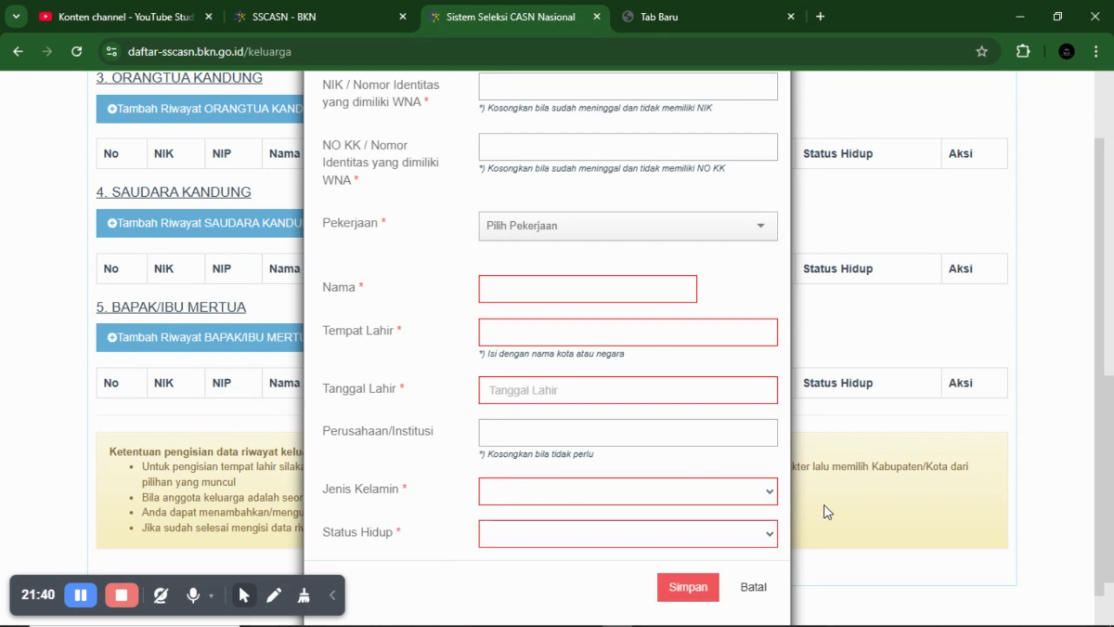
click(749, 588)
scroll(643, 481, down, 2)
scroll(644, 459, up, 2)
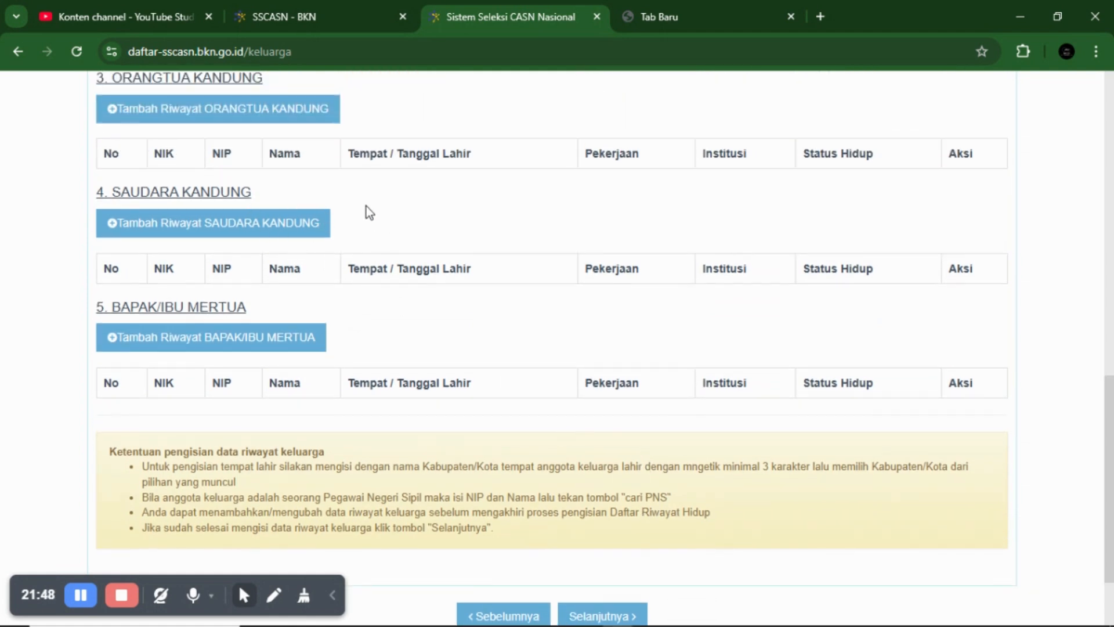
- Continue from Keluarga to 5. Organisasi and open a blank Tambah Organisasi form
scroll(366, 212, up, 1)
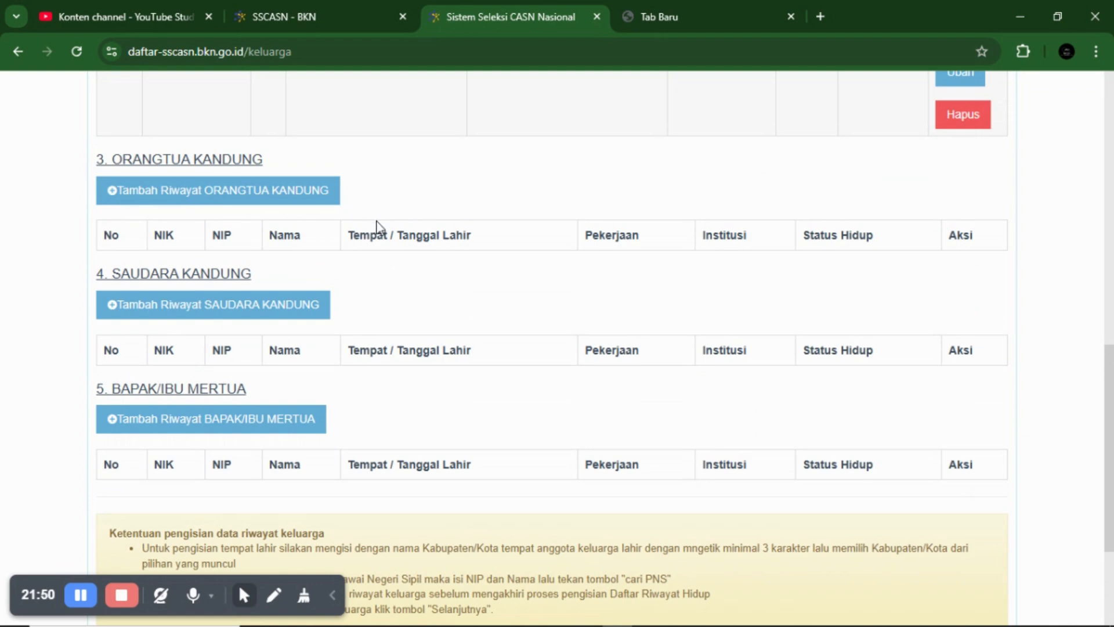
scroll(511, 510, down, 5)
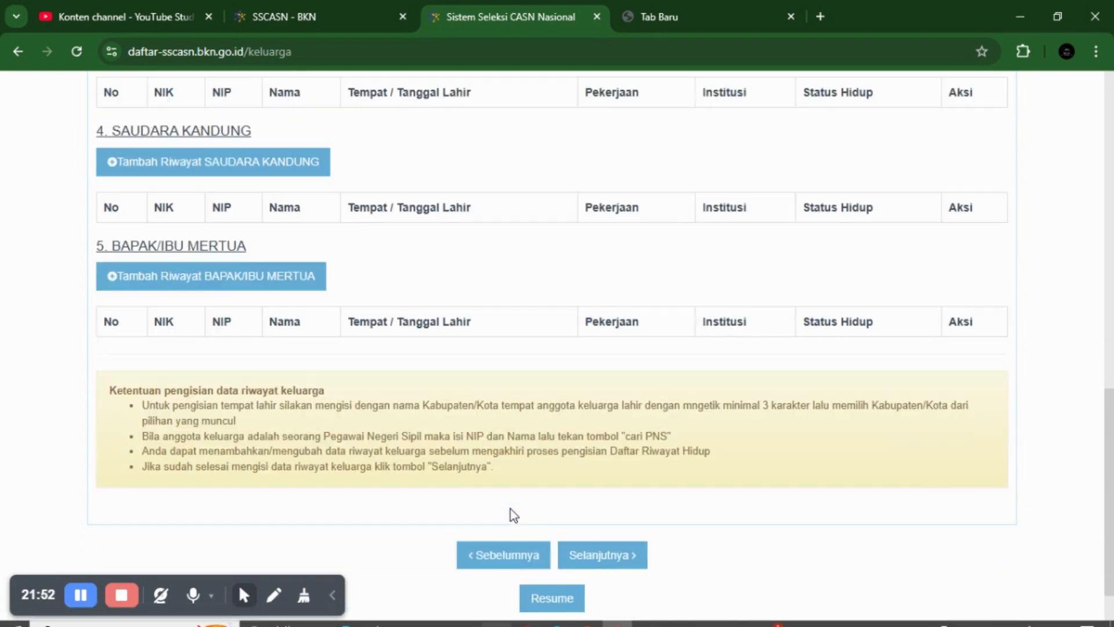
click(617, 509)
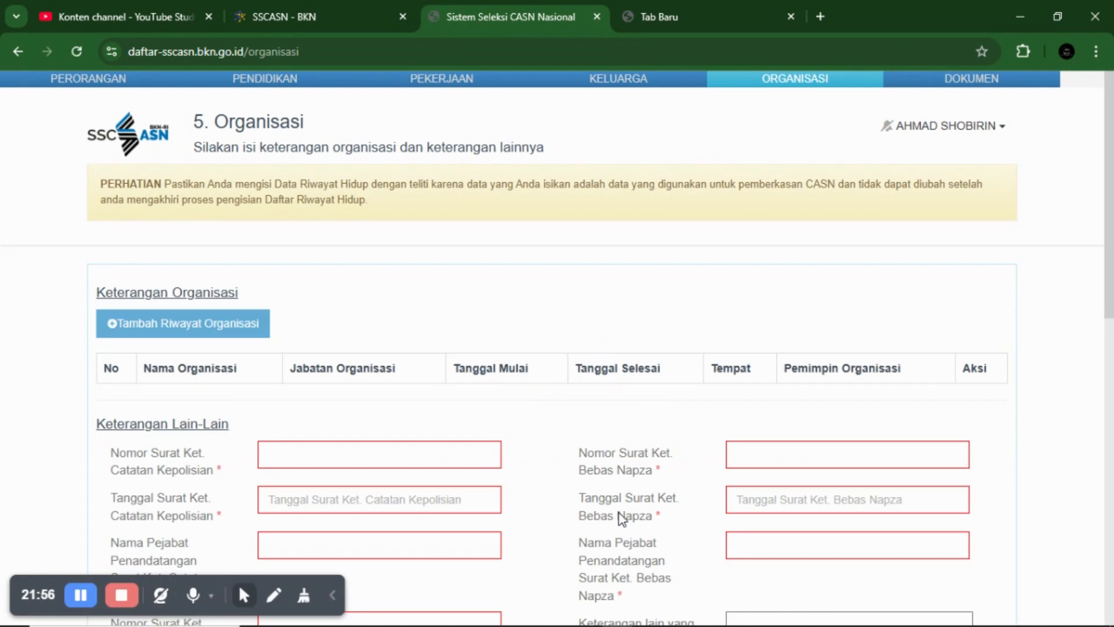
scroll(557, 358, down, 2)
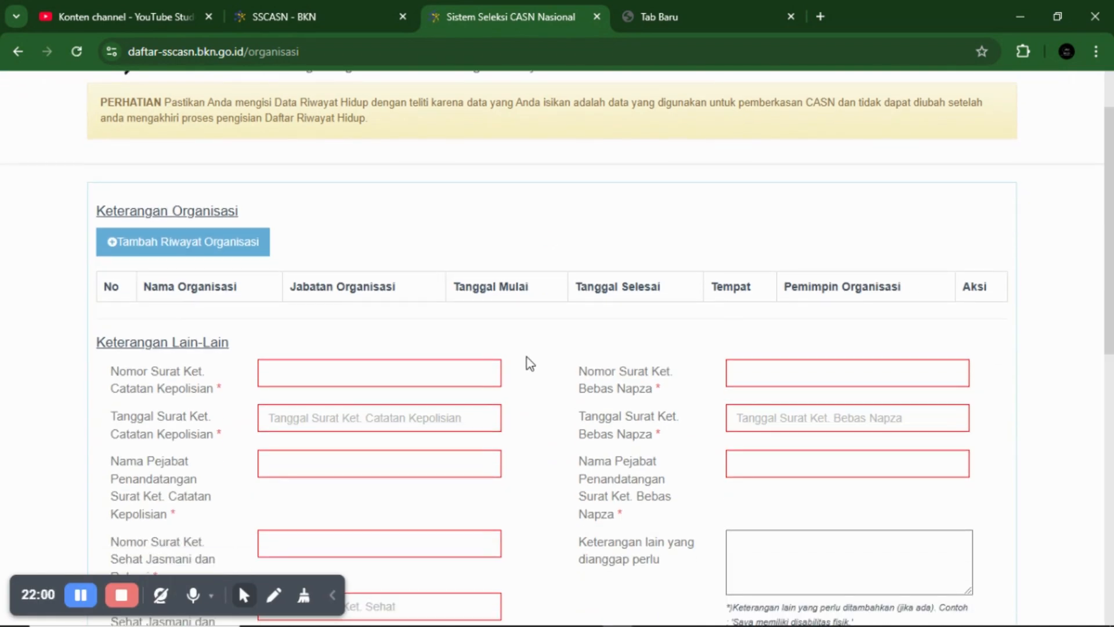
click(204, 244)
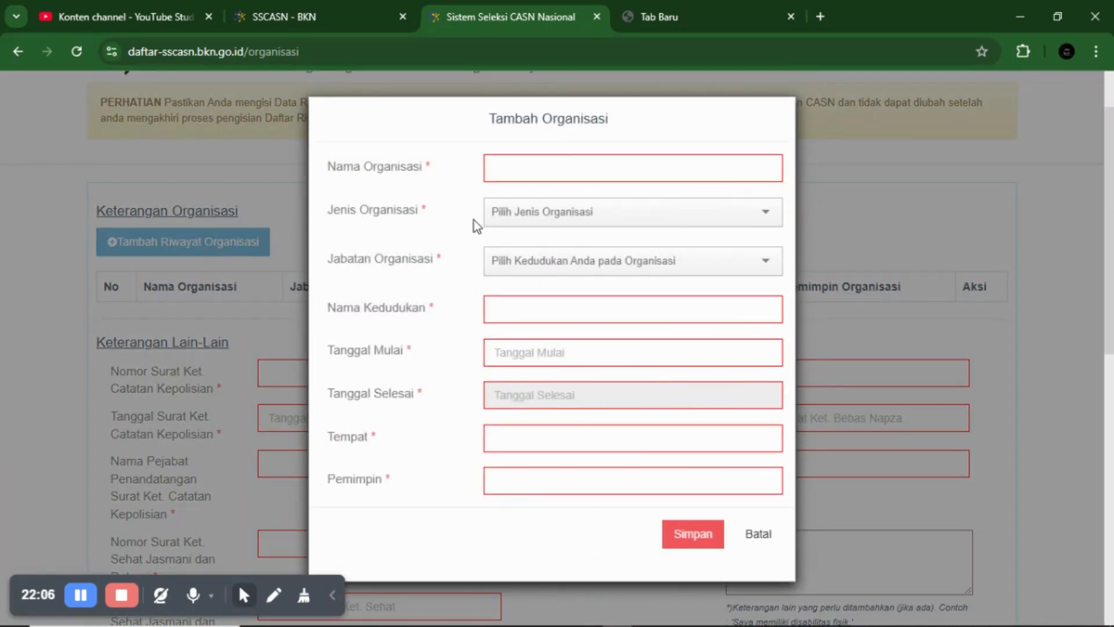
click(509, 169)
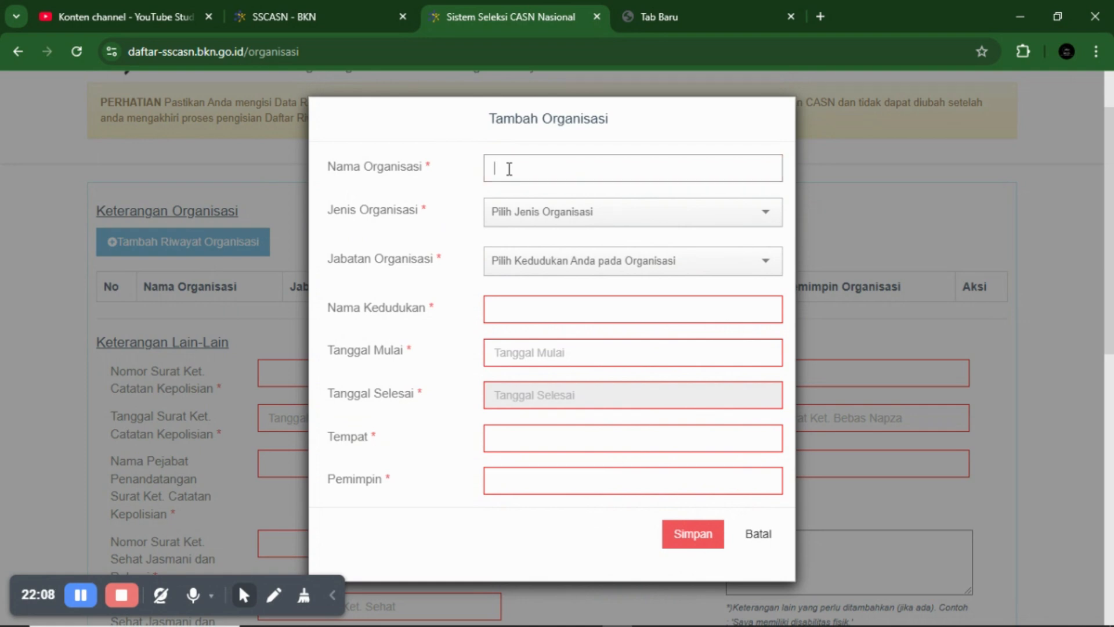
click(520, 224)
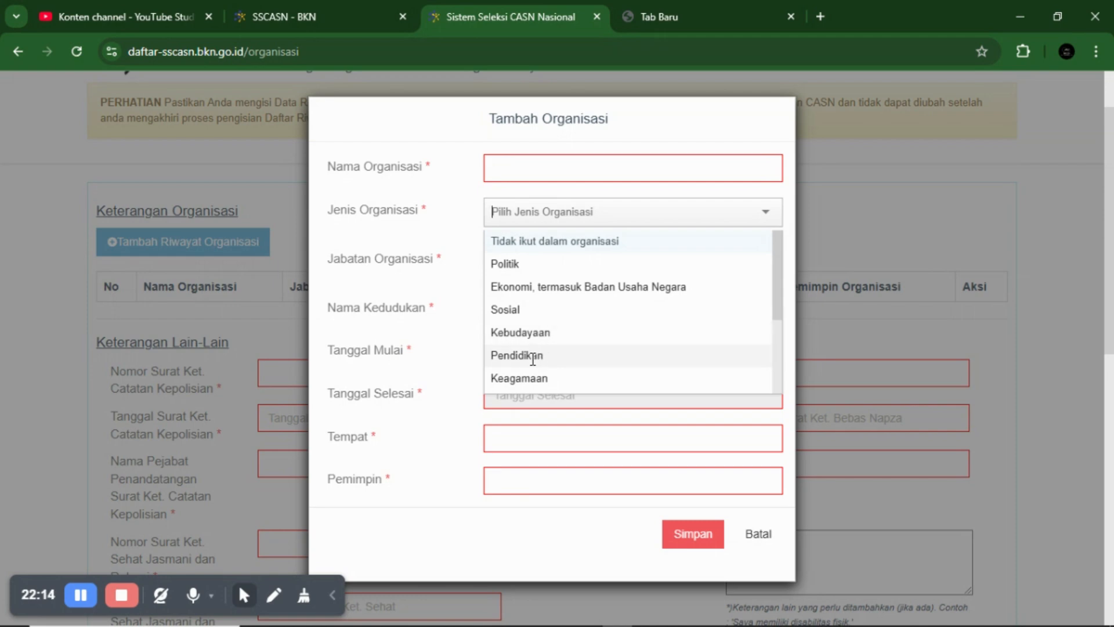
click(444, 288)
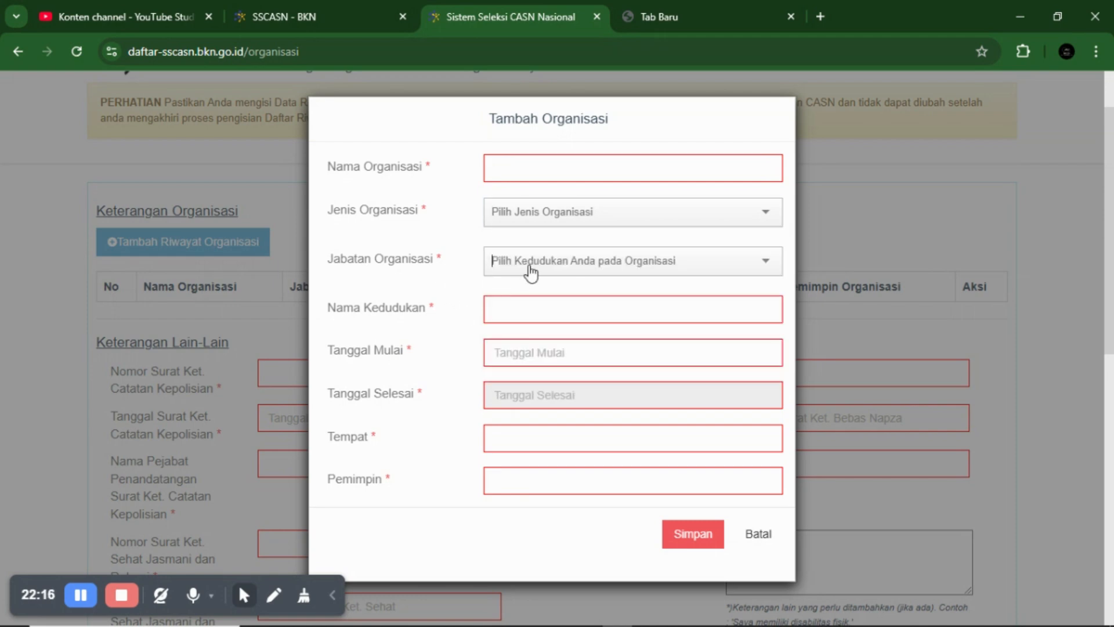
click(530, 269)
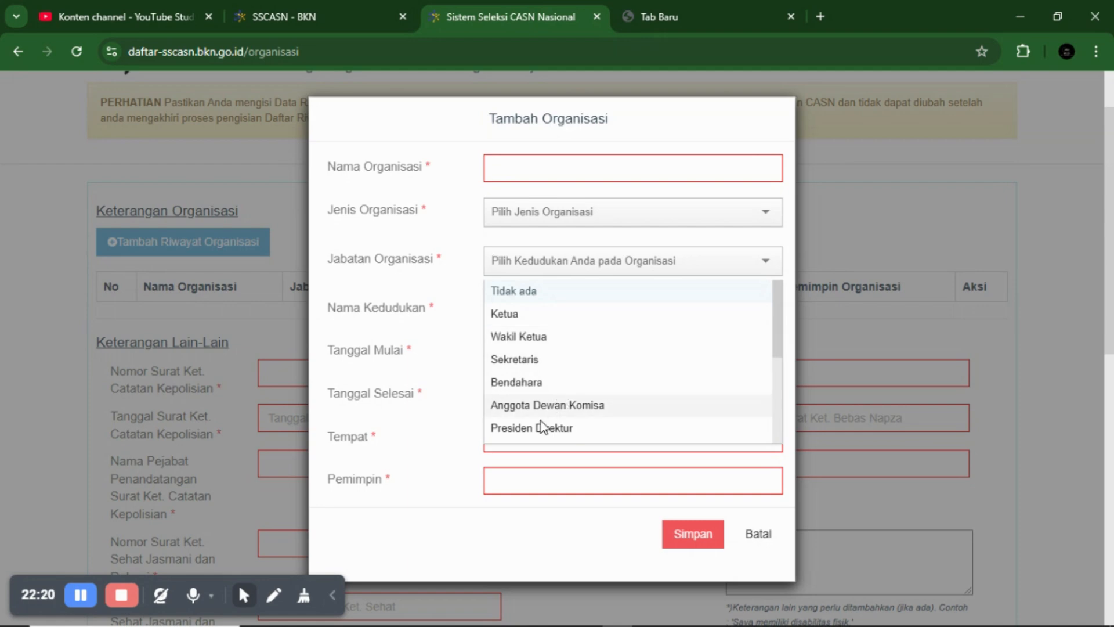
scroll(558, 406, down, 3)
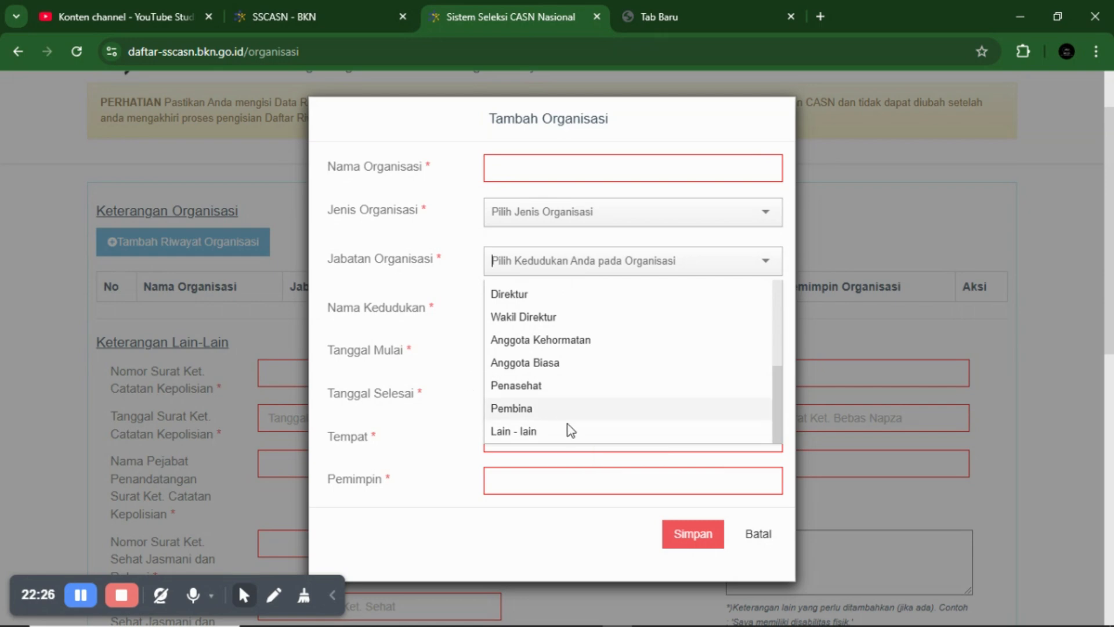
scroll(531, 349, up, 3)
scroll(542, 343, down, 3)
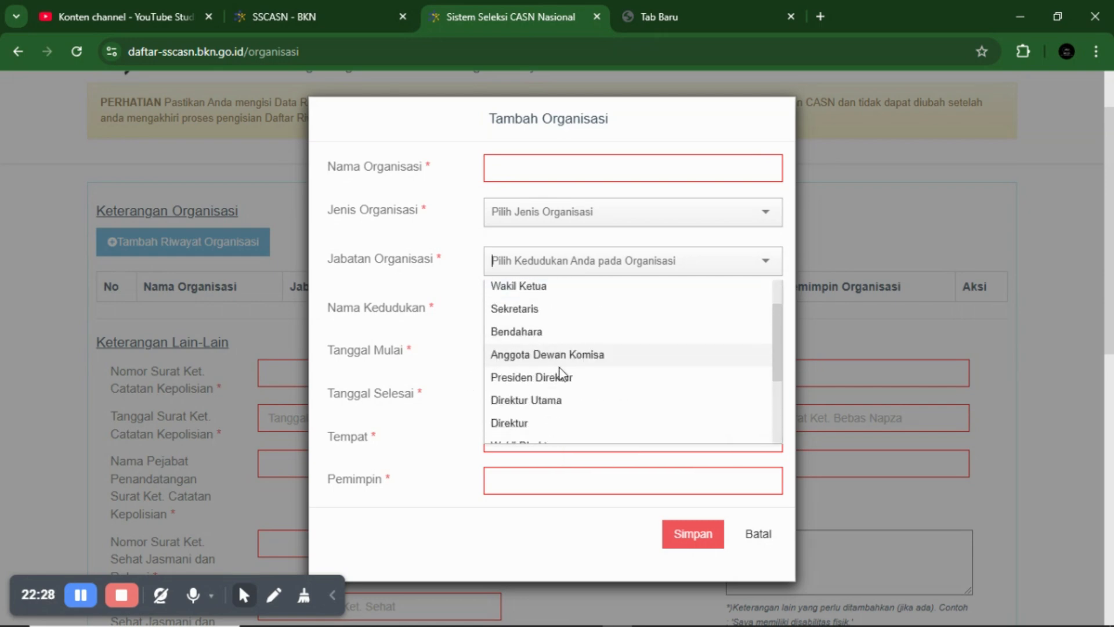
scroll(572, 402, down, 3)
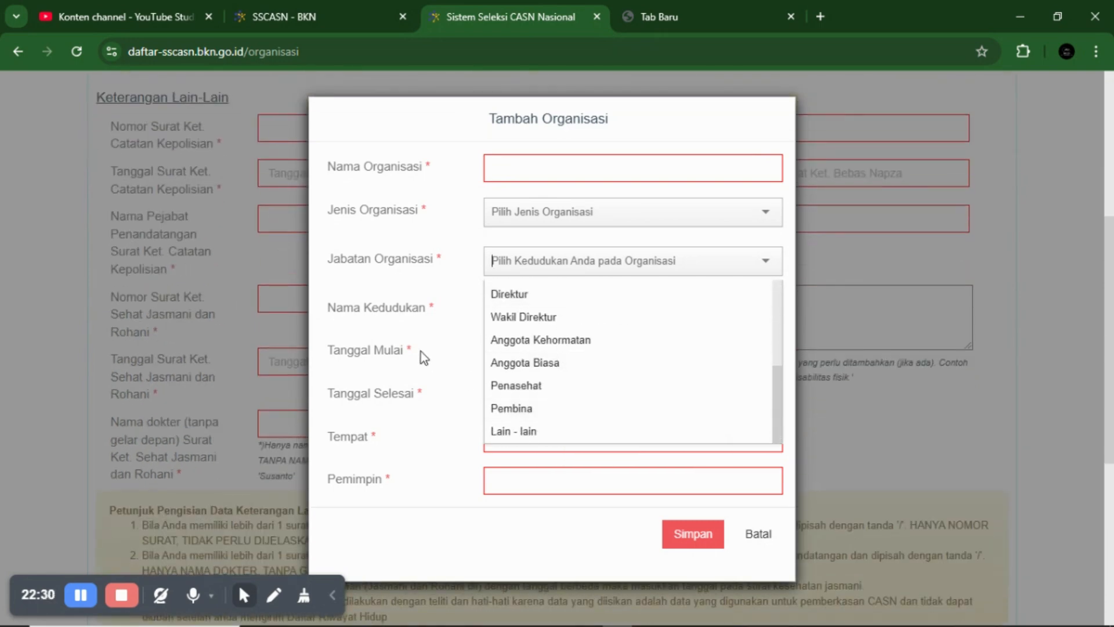
click(421, 352)
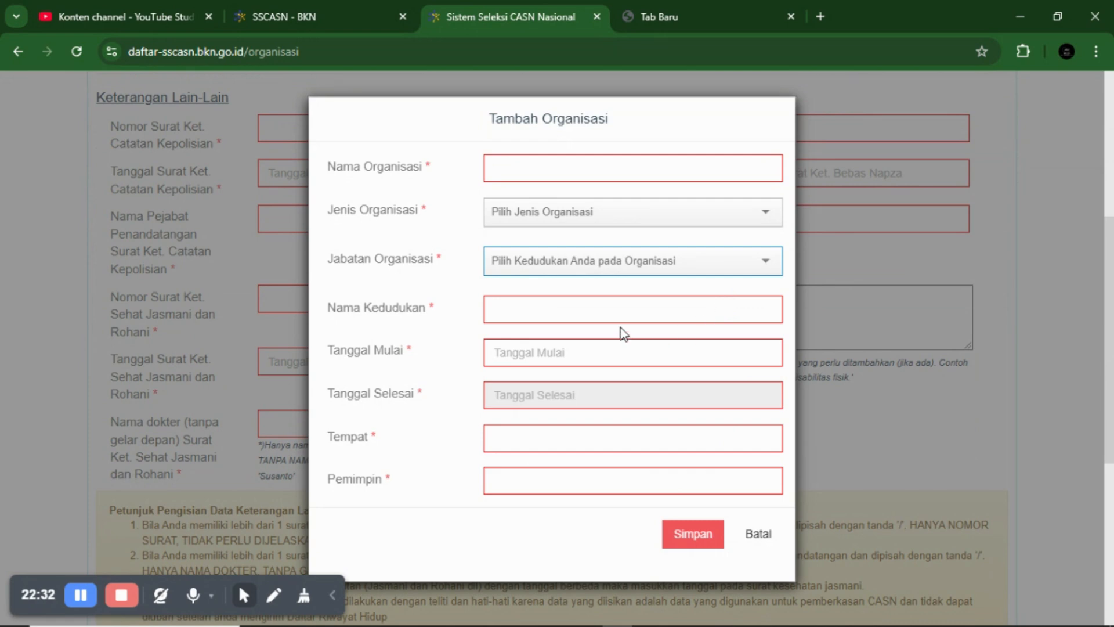
click(606, 307)
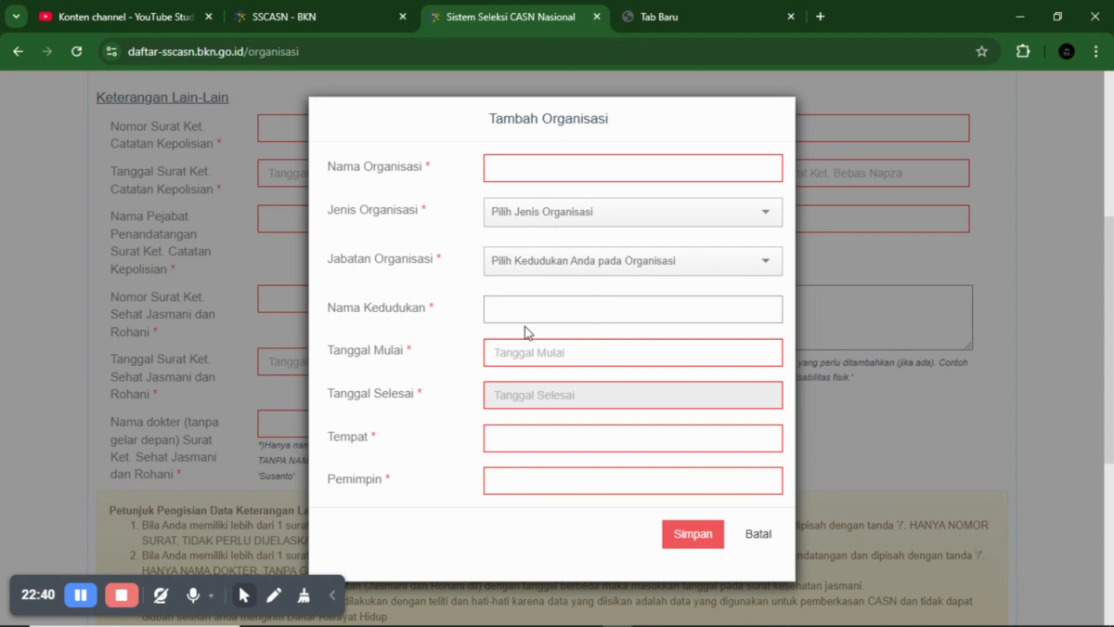
click(513, 361)
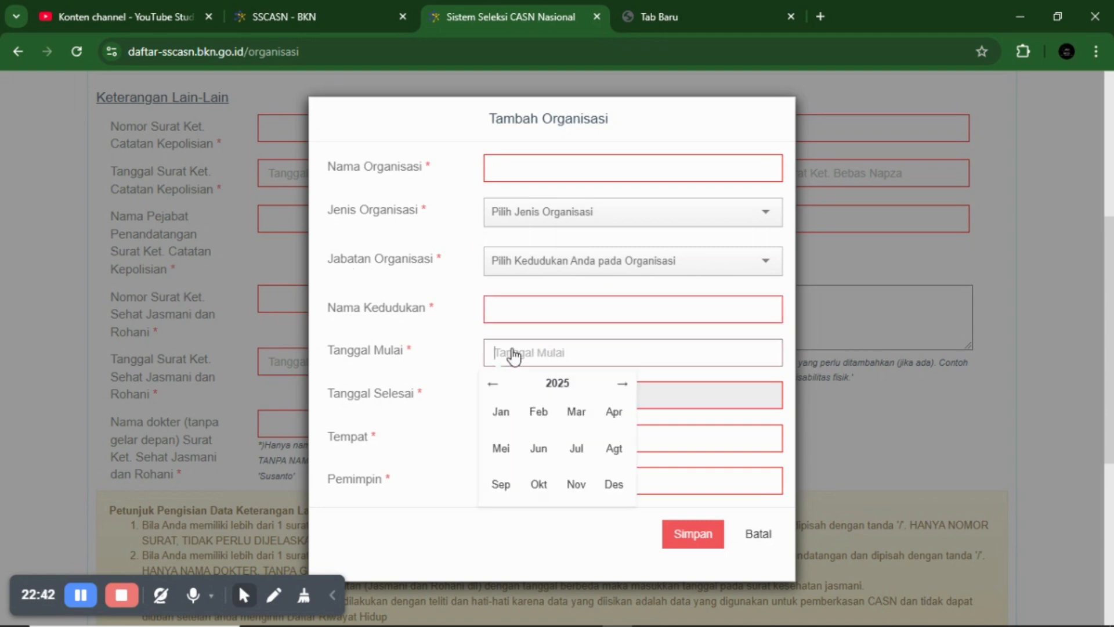
click(411, 394)
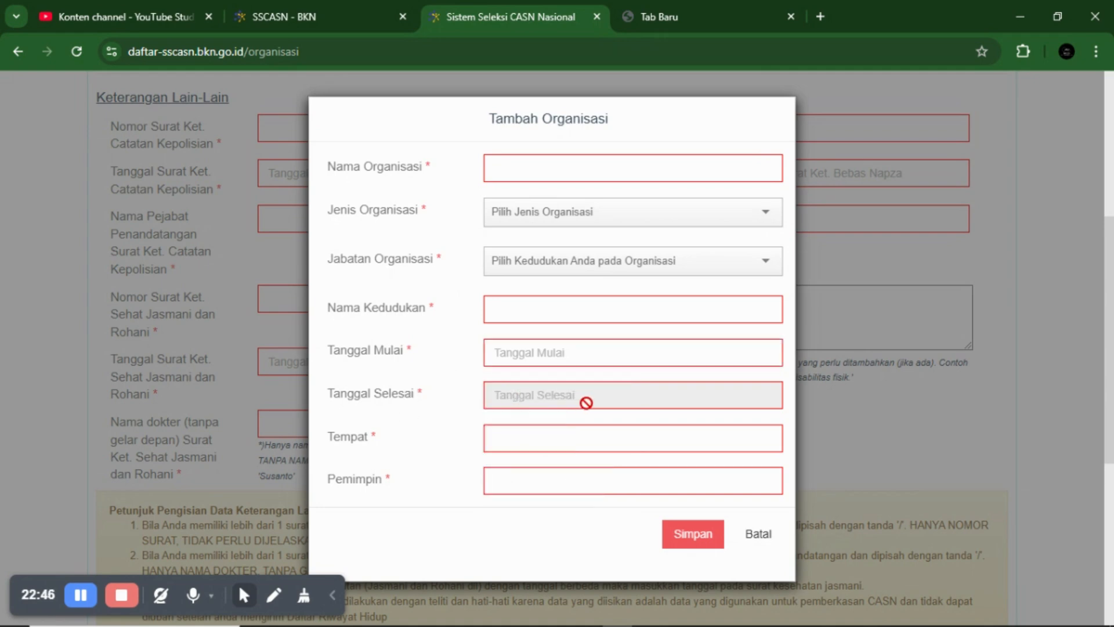
click(610, 361)
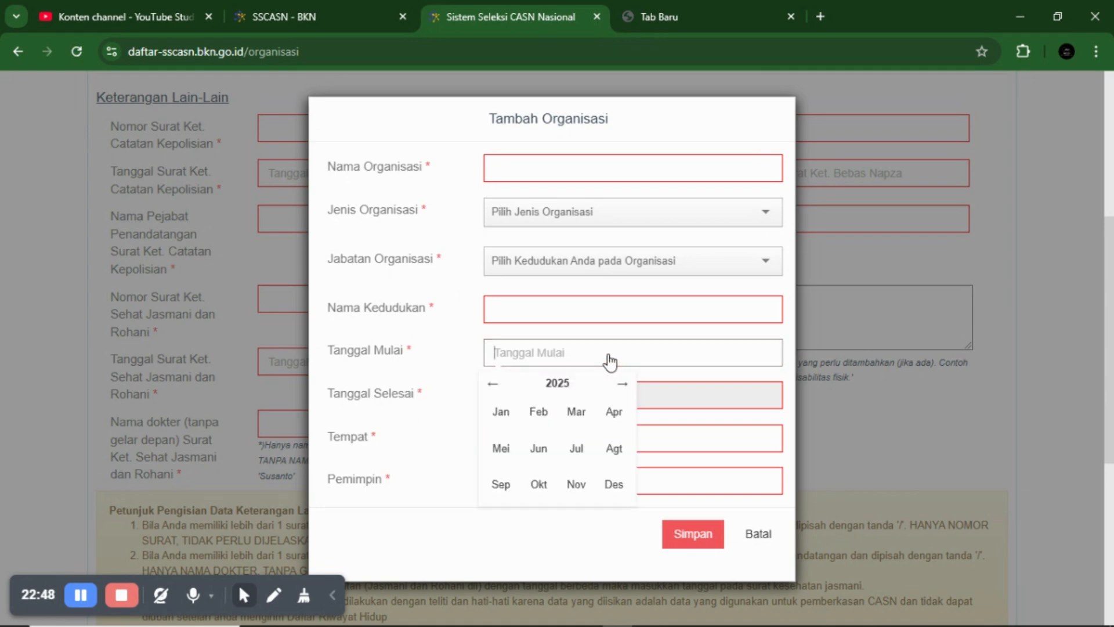
click(696, 402)
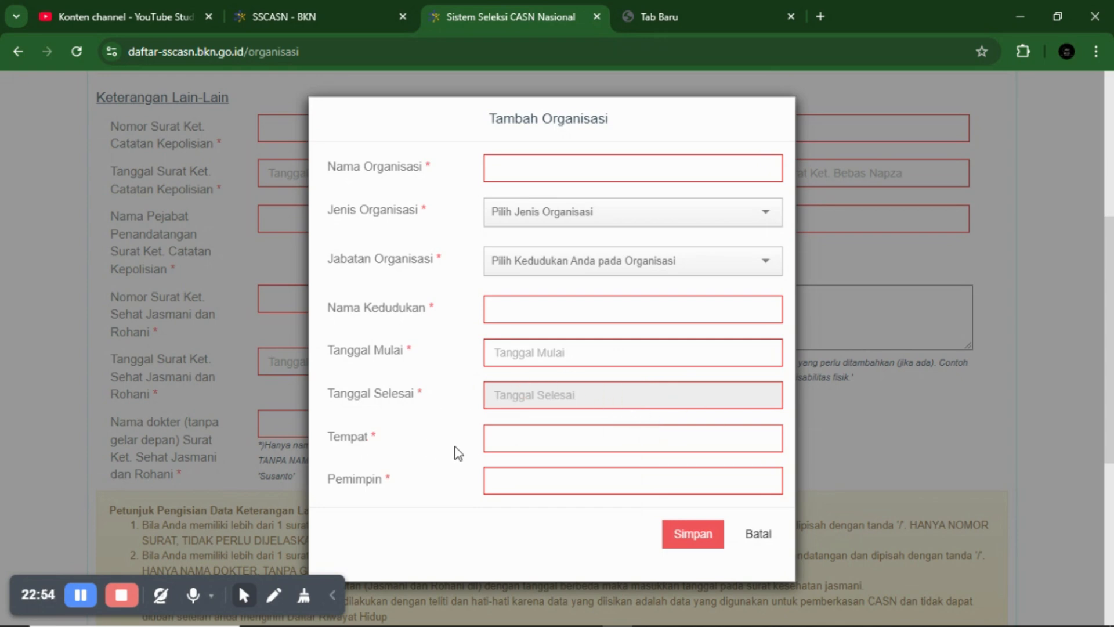
click(556, 441)
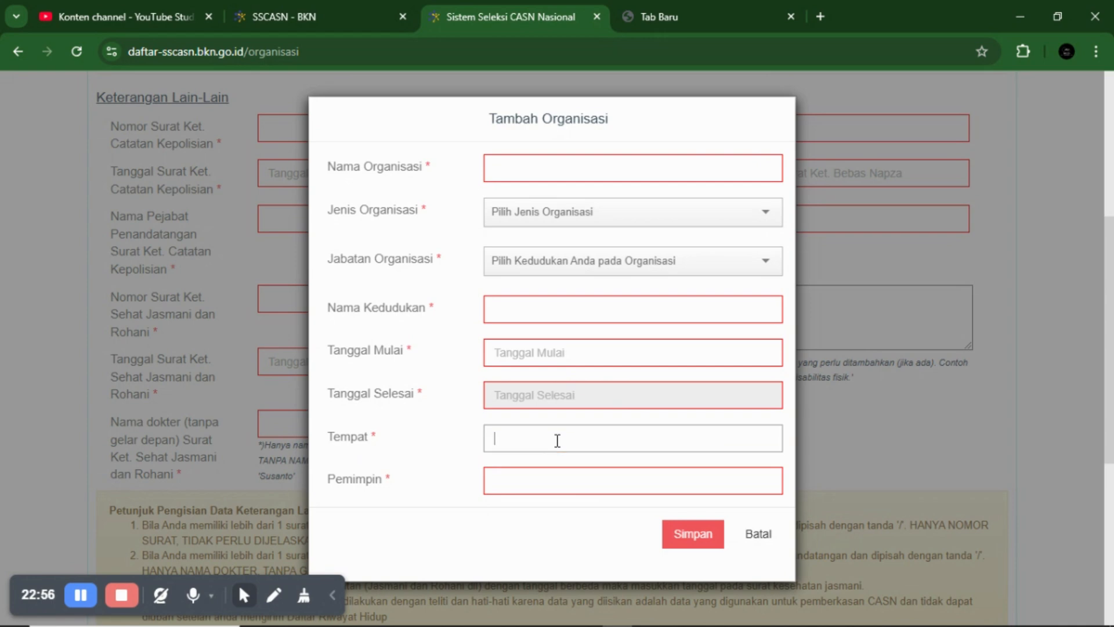
click(541, 477)
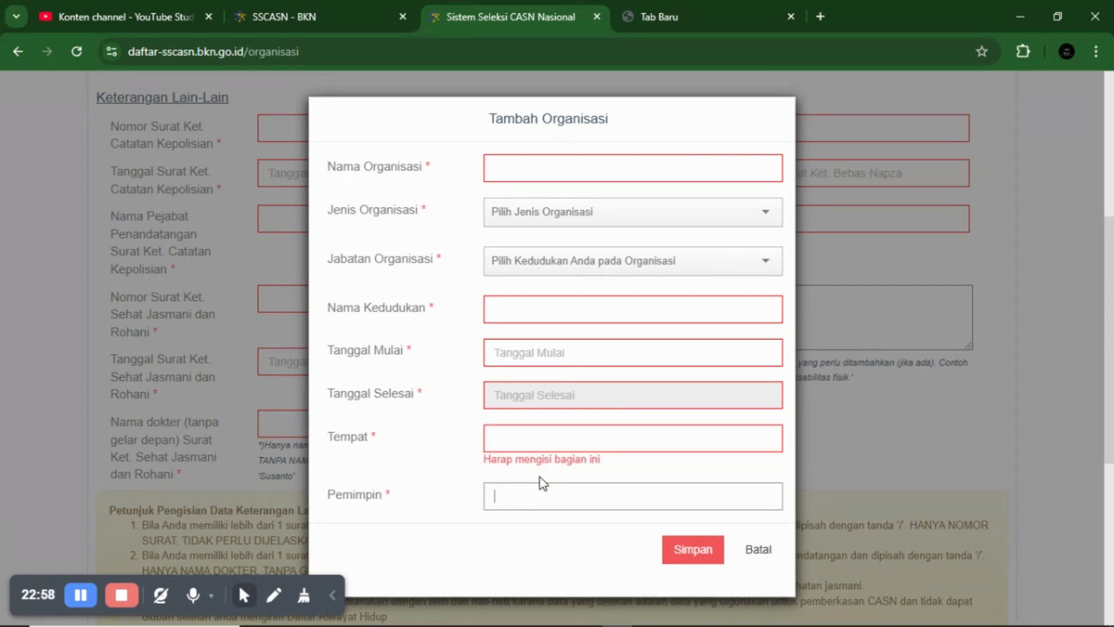
scroll(544, 483, down, 3)
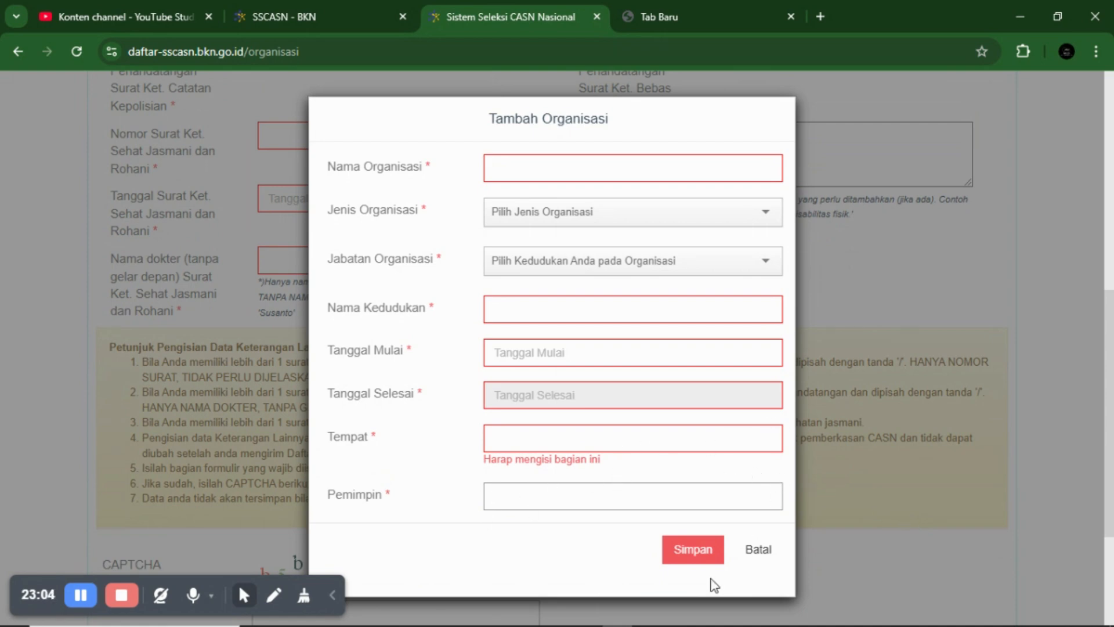
click(763, 552)
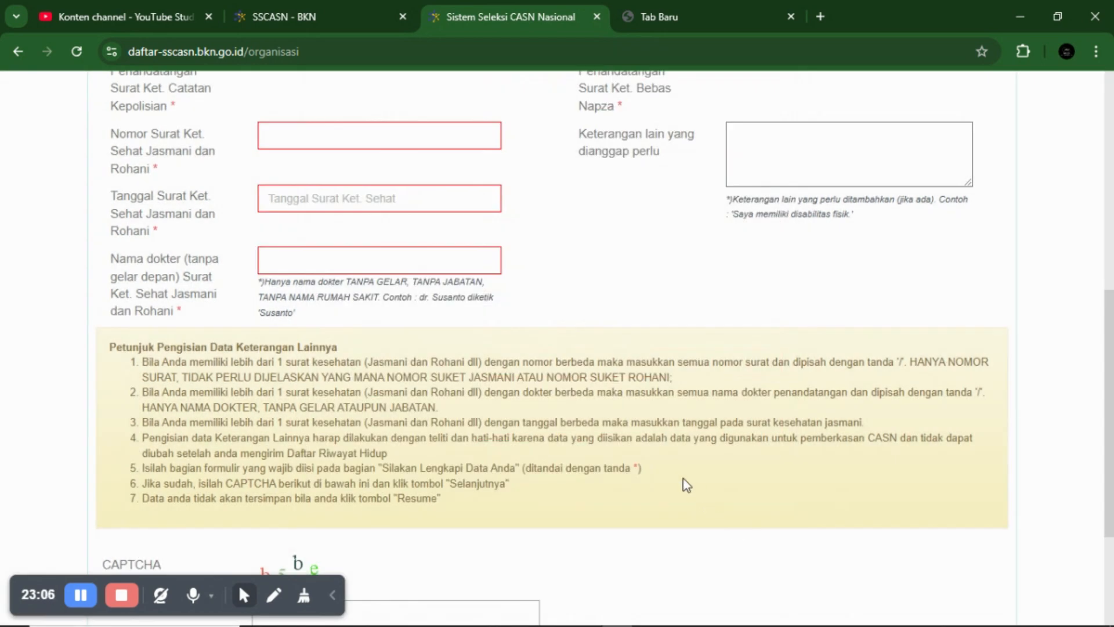
scroll(692, 486, up, 3)
scroll(690, 482, up, 1)
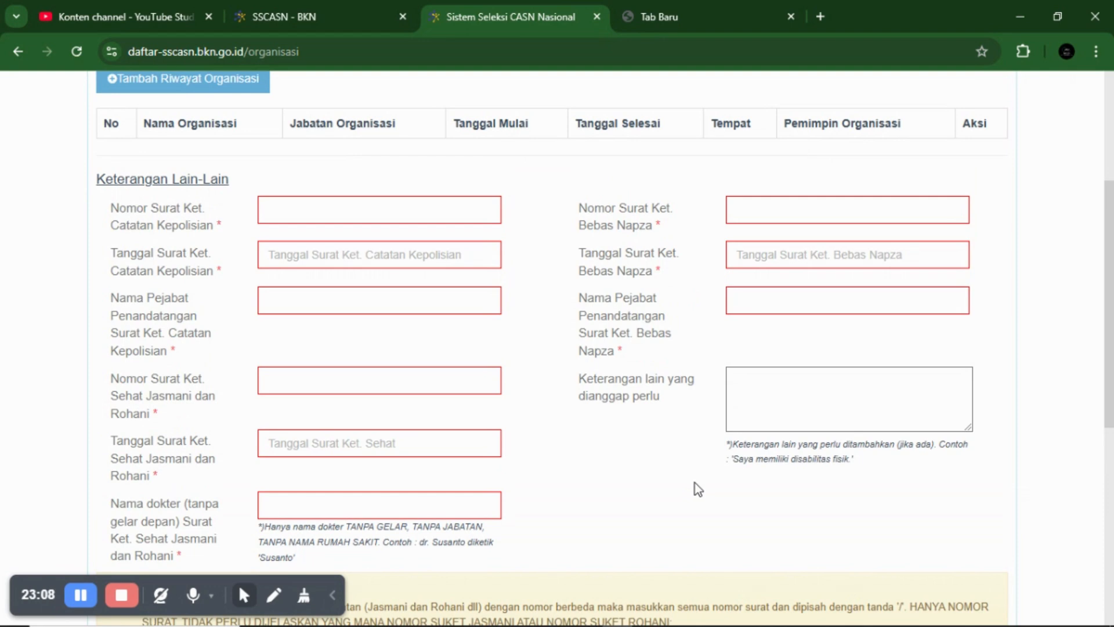
scroll(695, 482, down, 1)
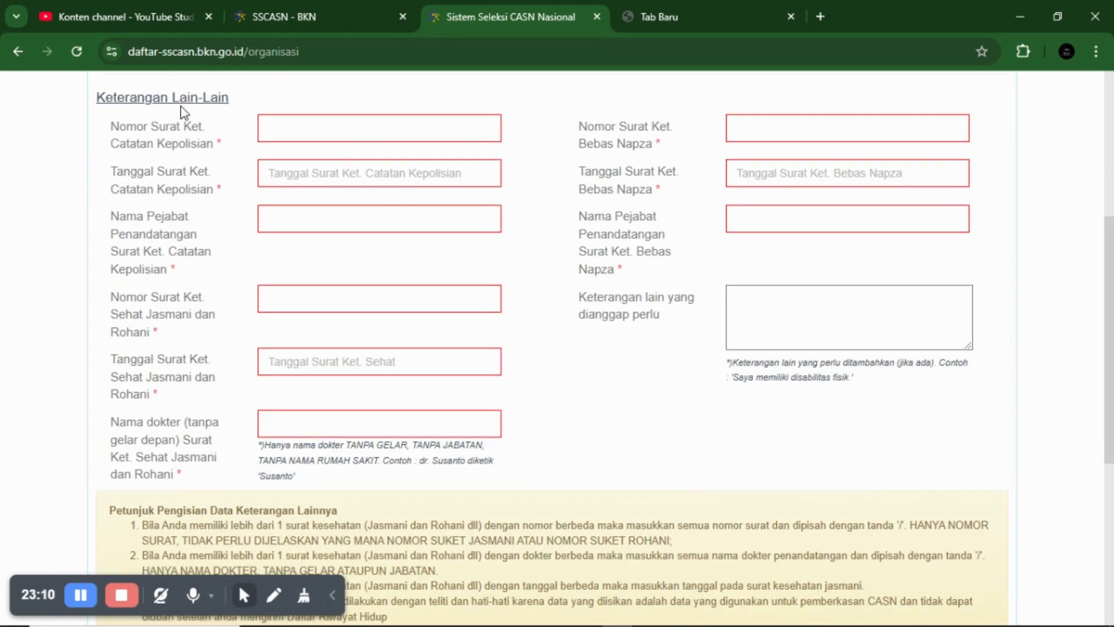
click(295, 129)
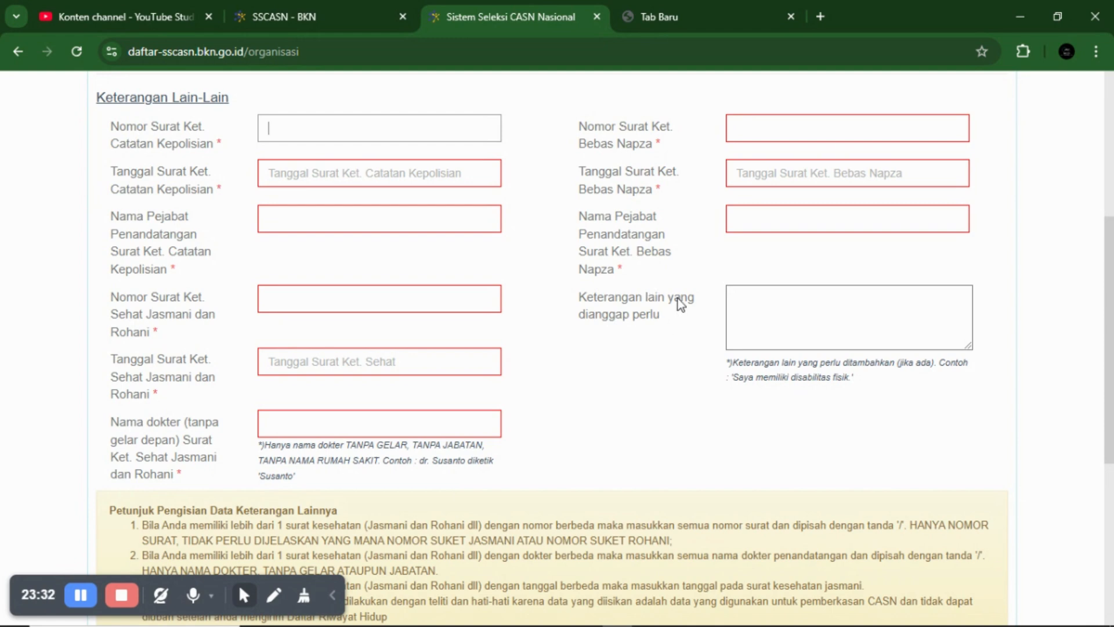
scroll(676, 302, up, 2)
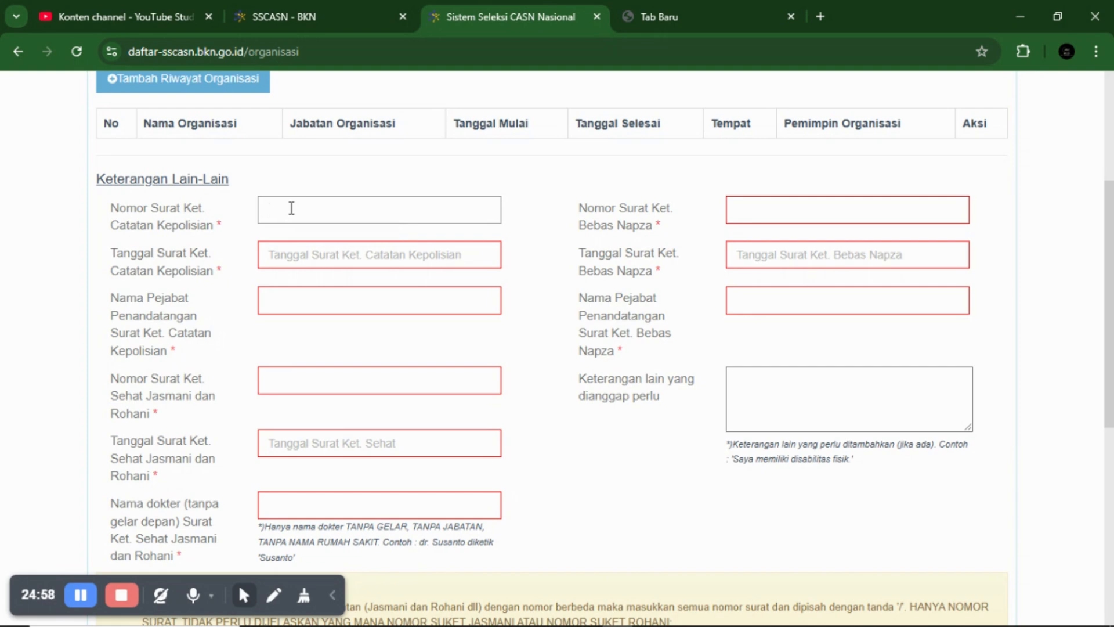
- Enter police certificate number SKCK/YANMAS/.../ with date 03-01-2025
text(SKCK/YANMAS/)
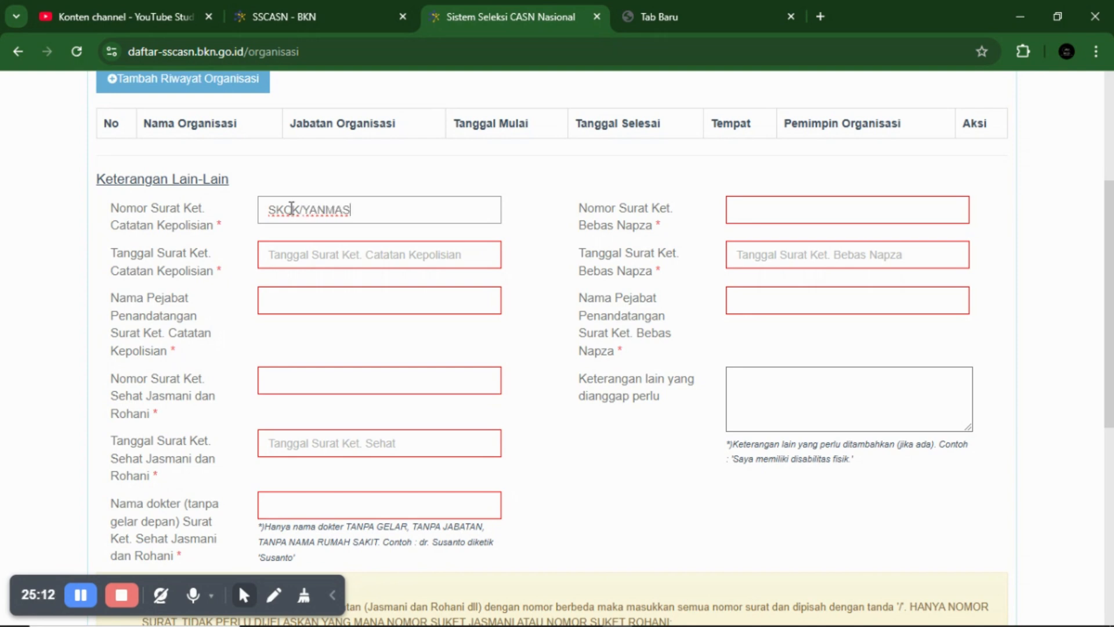
text(.../)
click(323, 254)
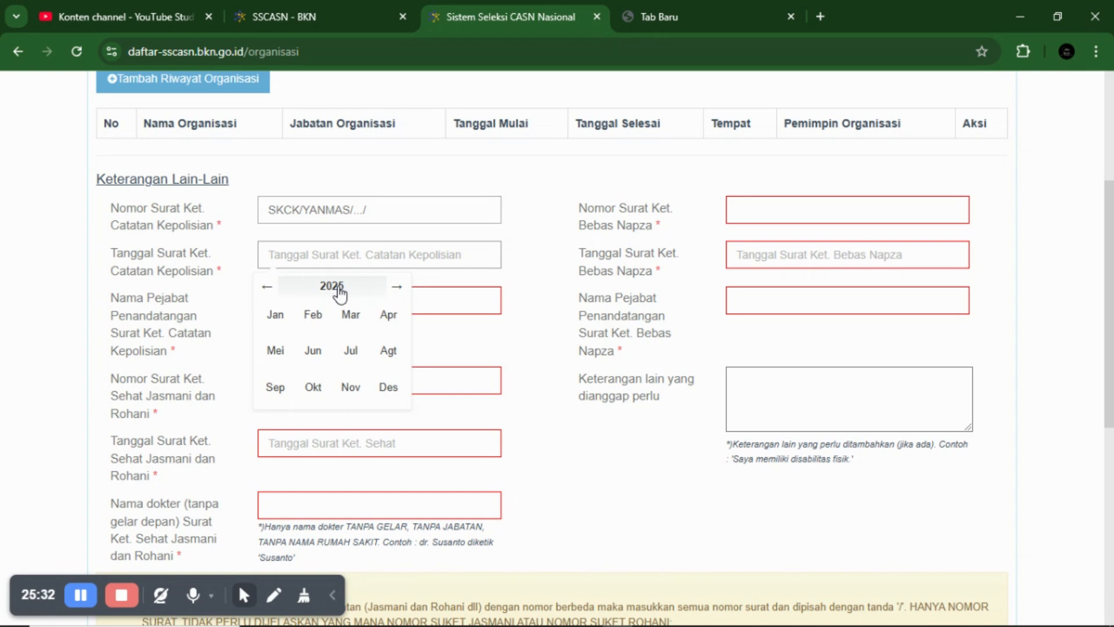
click(275, 315)
click(366, 329)
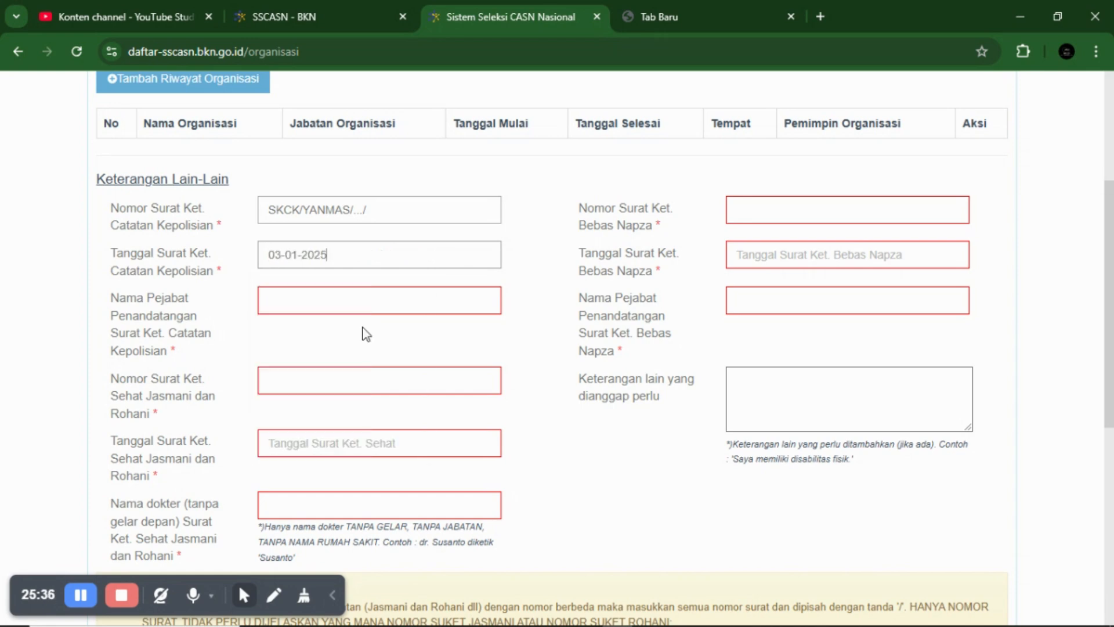
- Type the signing official's name for the police certificate in Nama Pejabat
click(272, 299)
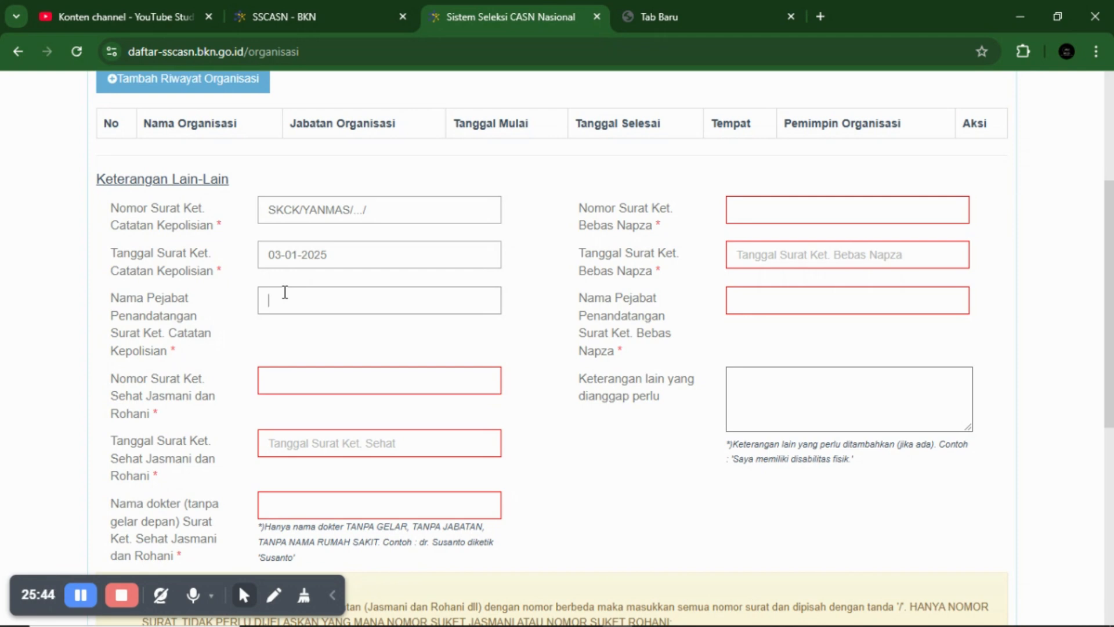
text(RIZKY)
click(312, 370)
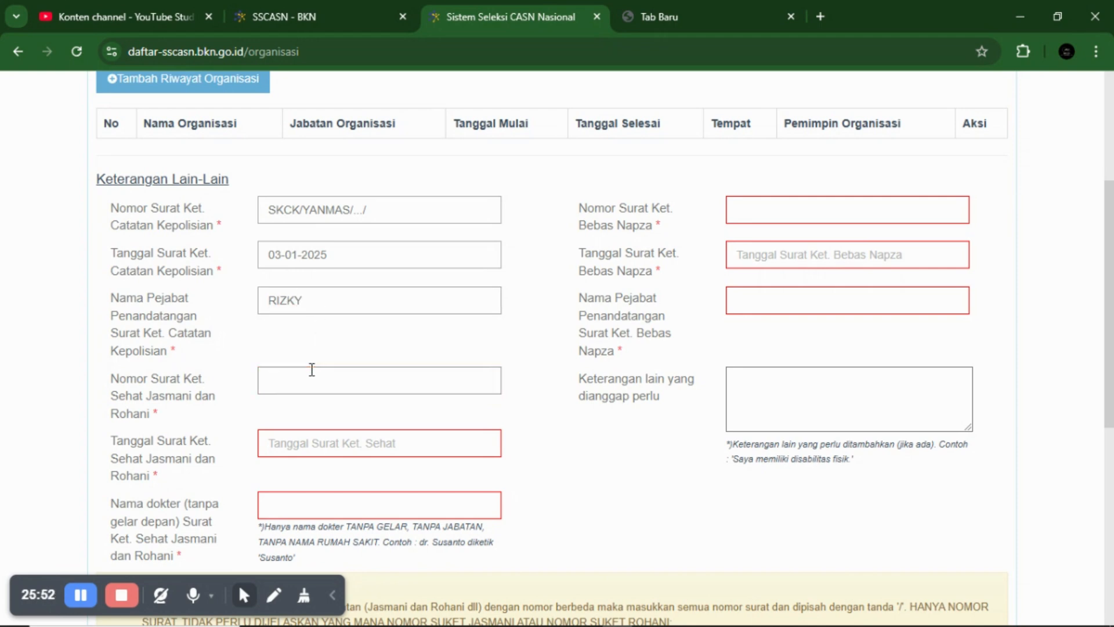
scroll(315, 361, down, 2)
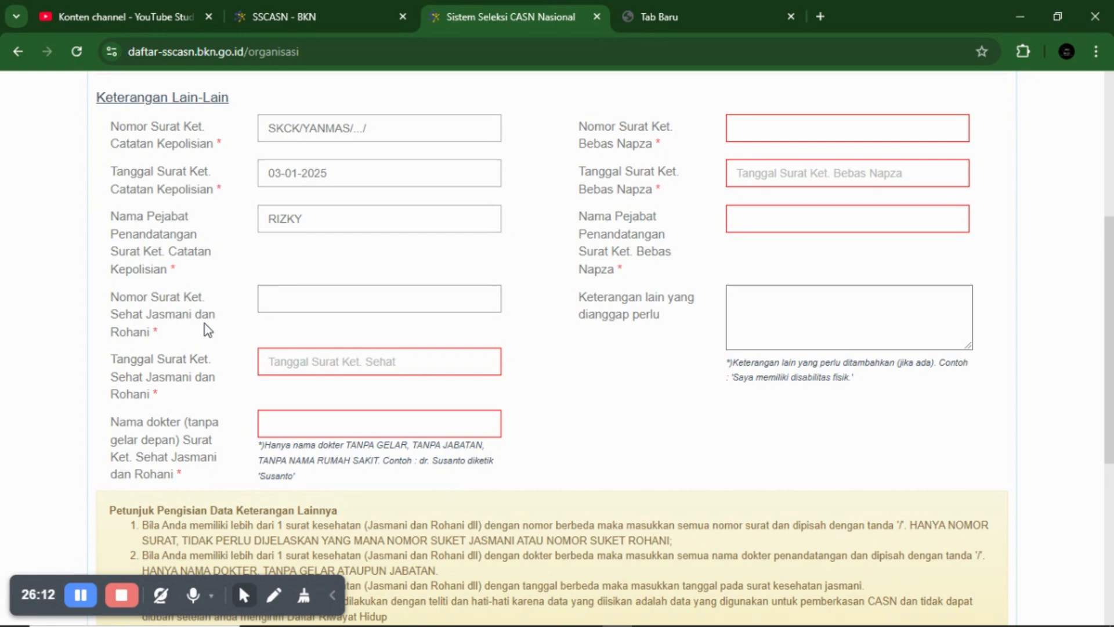
scroll(277, 297, down, 1)
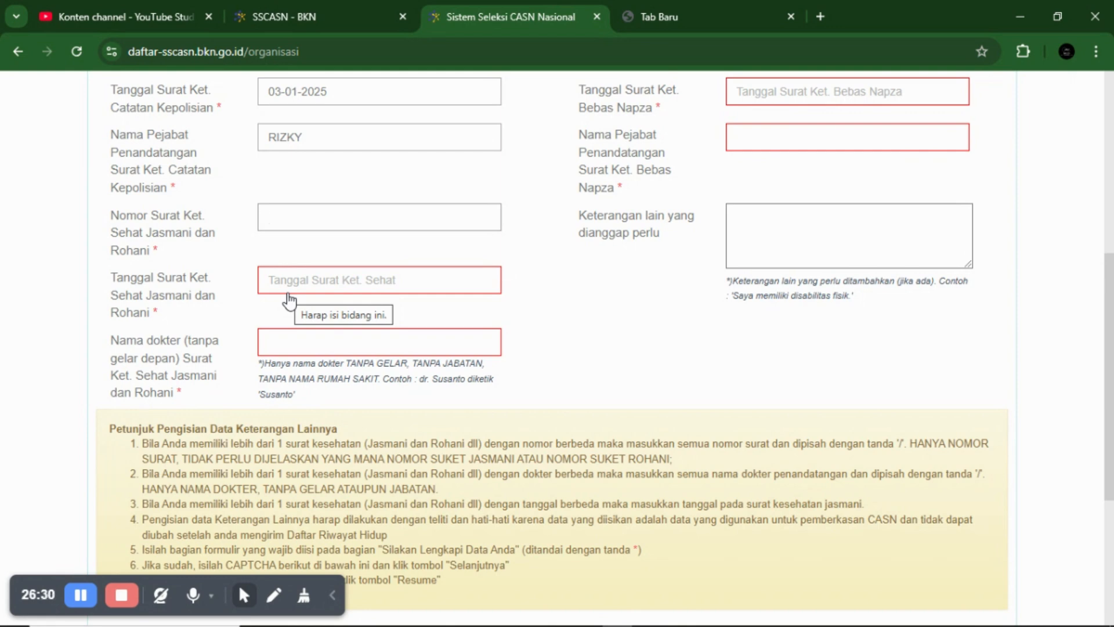
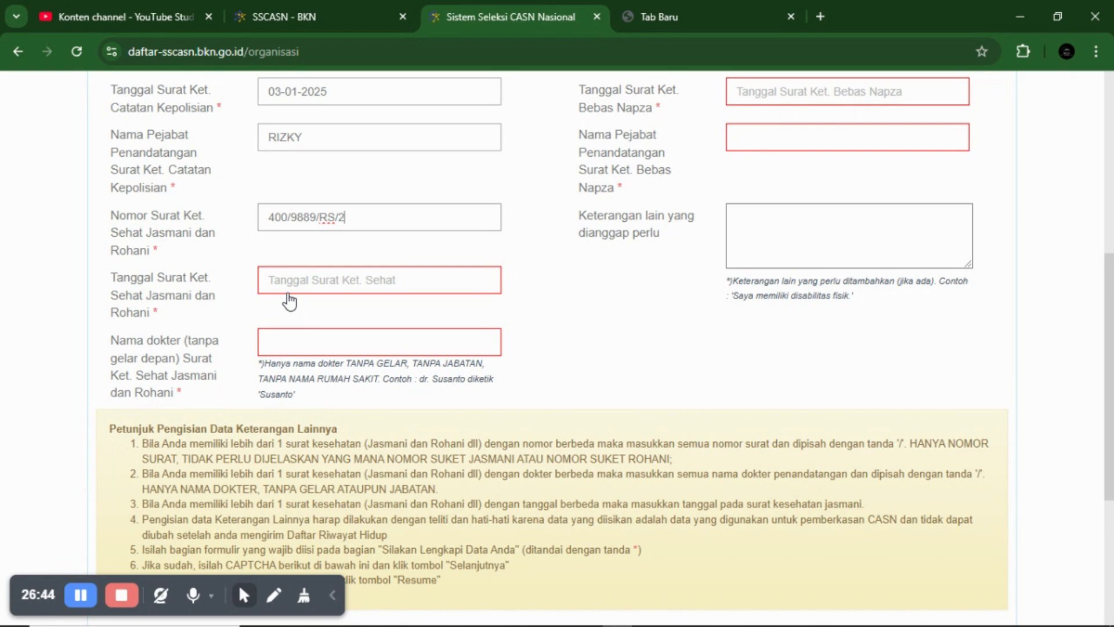
- Pick 3 January 2025 as the Tanggal Surat Ket. Sehat date
click(321, 289)
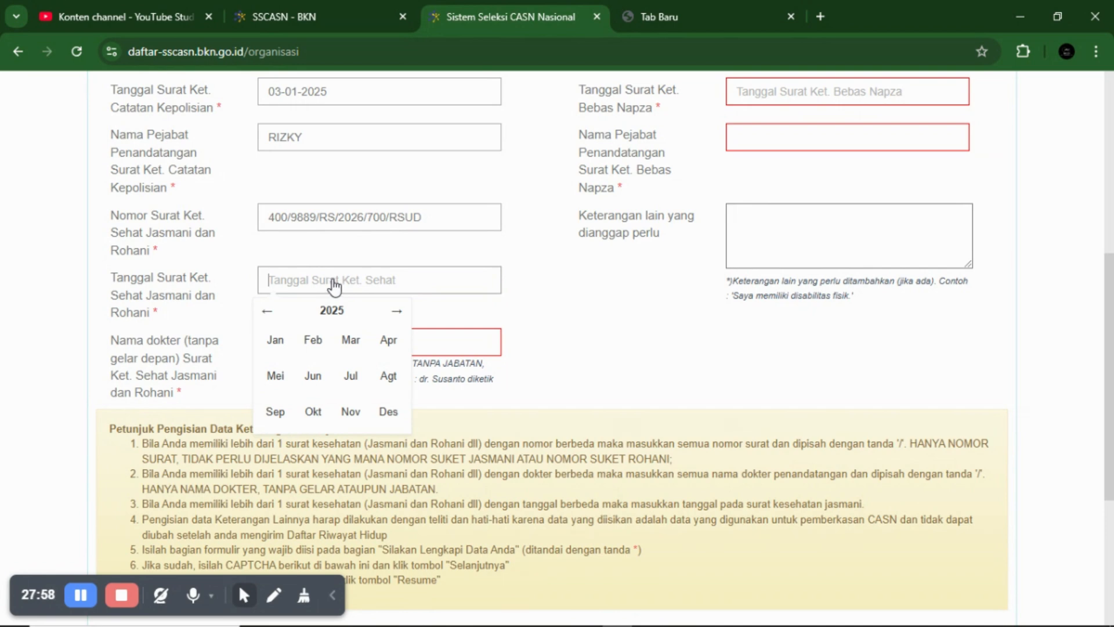
click(280, 341)
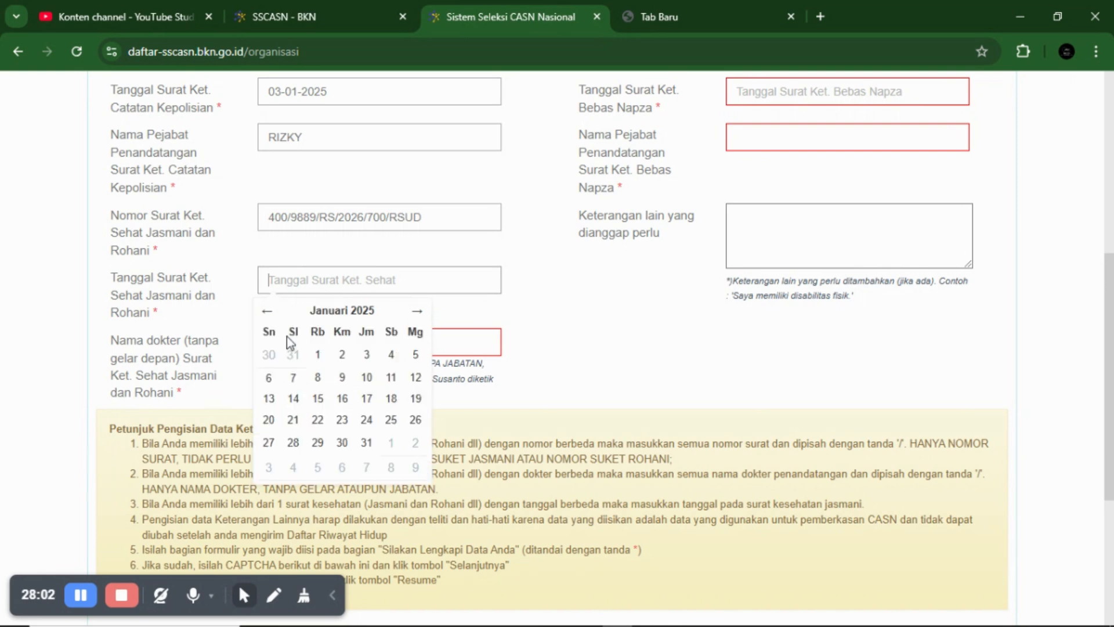
click(367, 355)
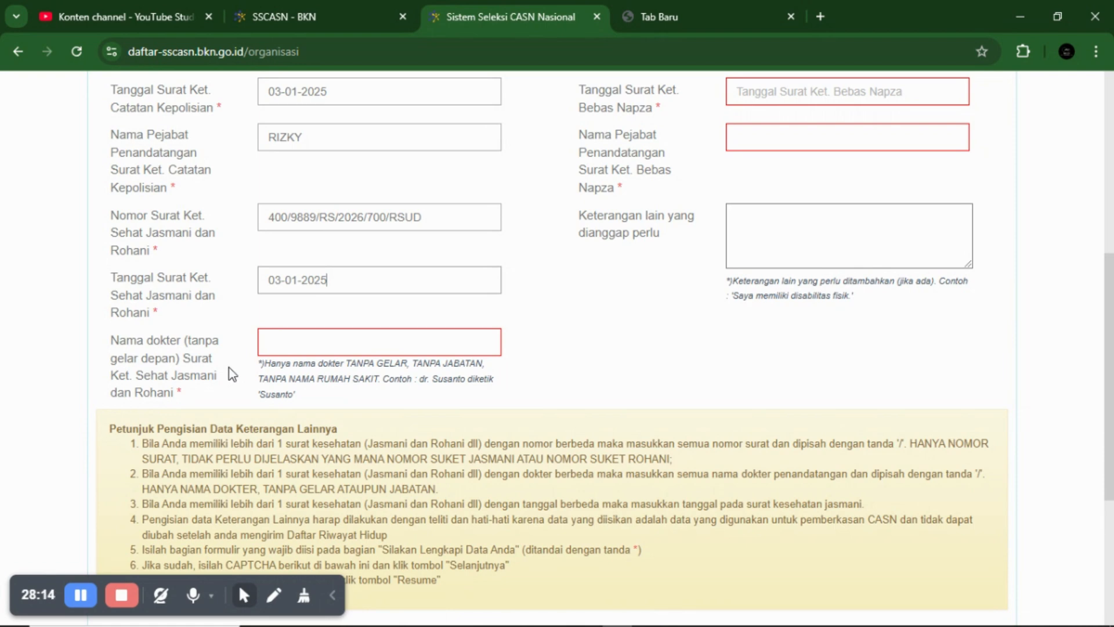
- Type the two examining doctors' names, separated by '/', in the Nama dokter field
click(316, 342)
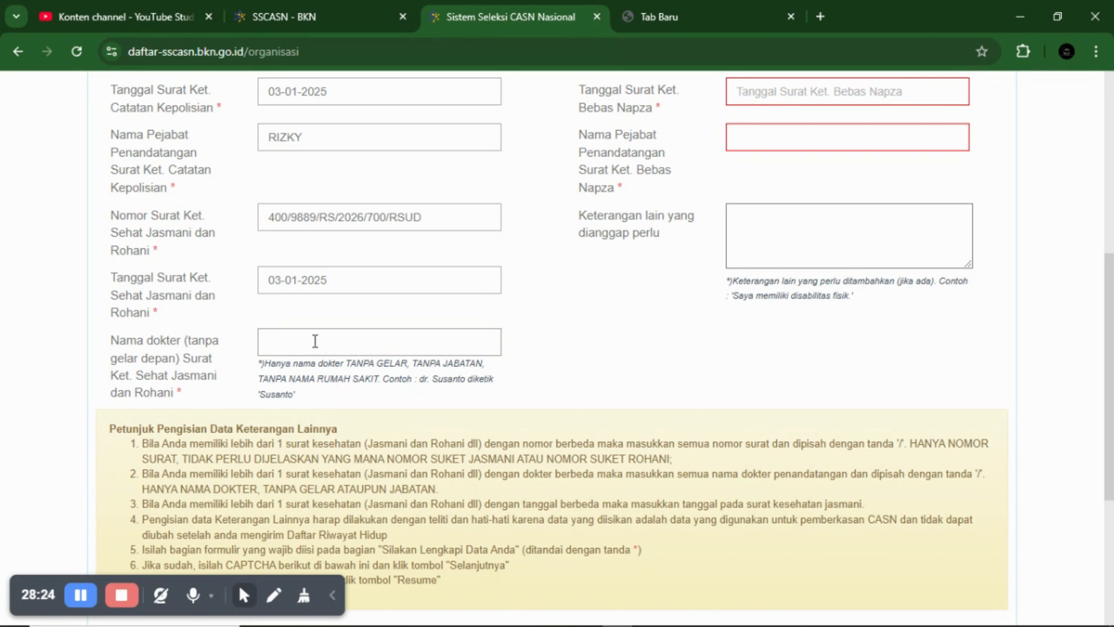
text(ARDI/SITI)
- Type 800/UUU into the Nomor Surat Ket. Bebas Napza field
scroll(353, 334, up, 3)
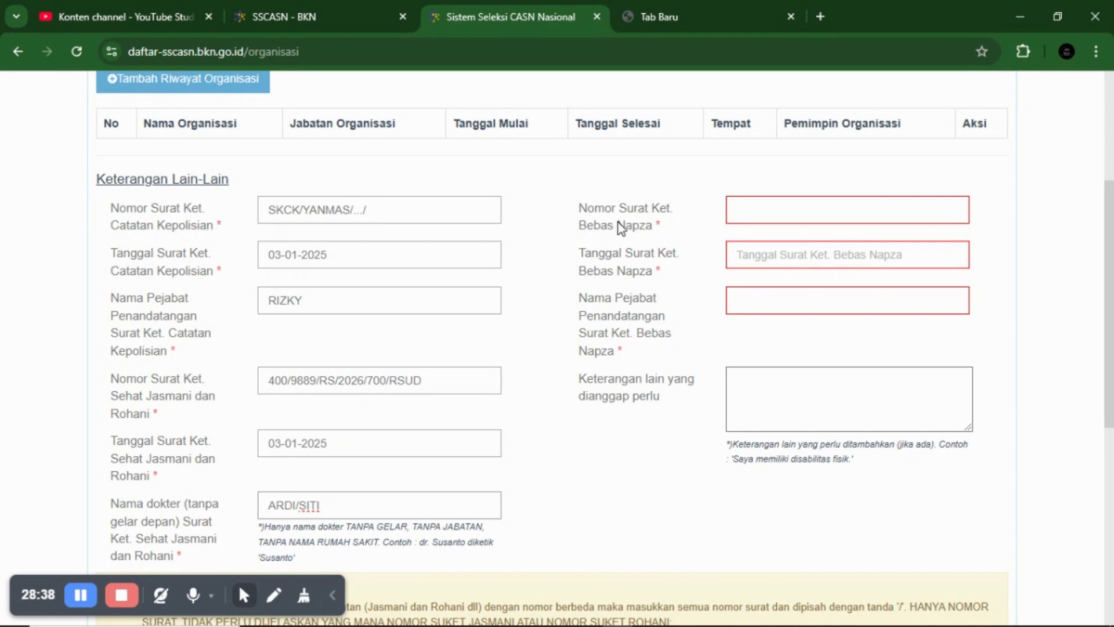
click(753, 210)
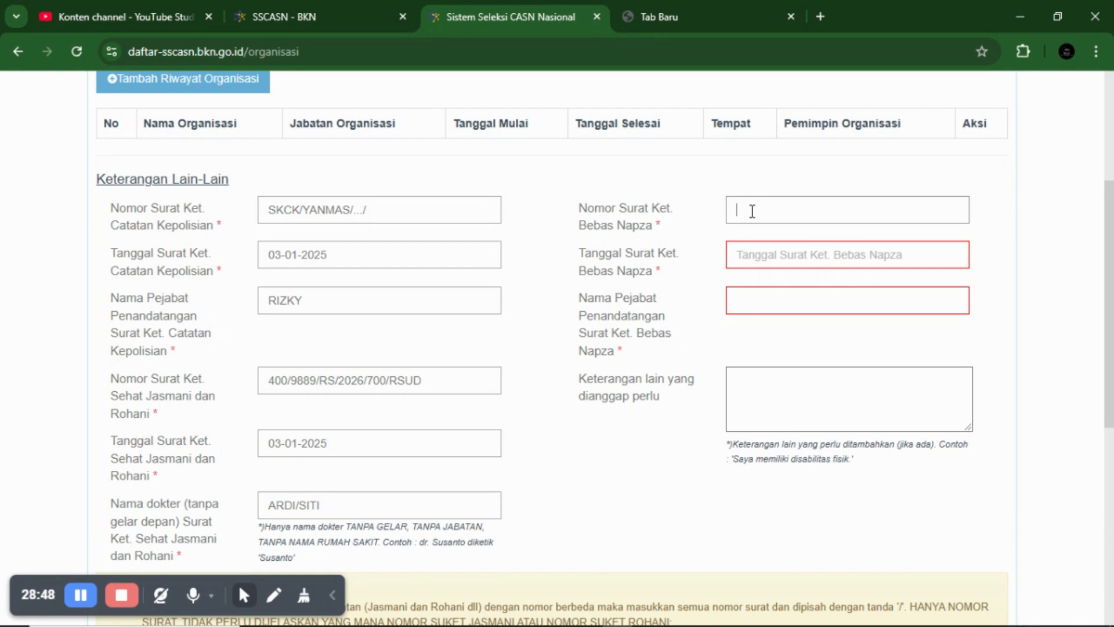
click(752, 211)
text(800/UUU)
- Pick 4 January 2025 as the Bebas Napza certificate date
click(756, 264)
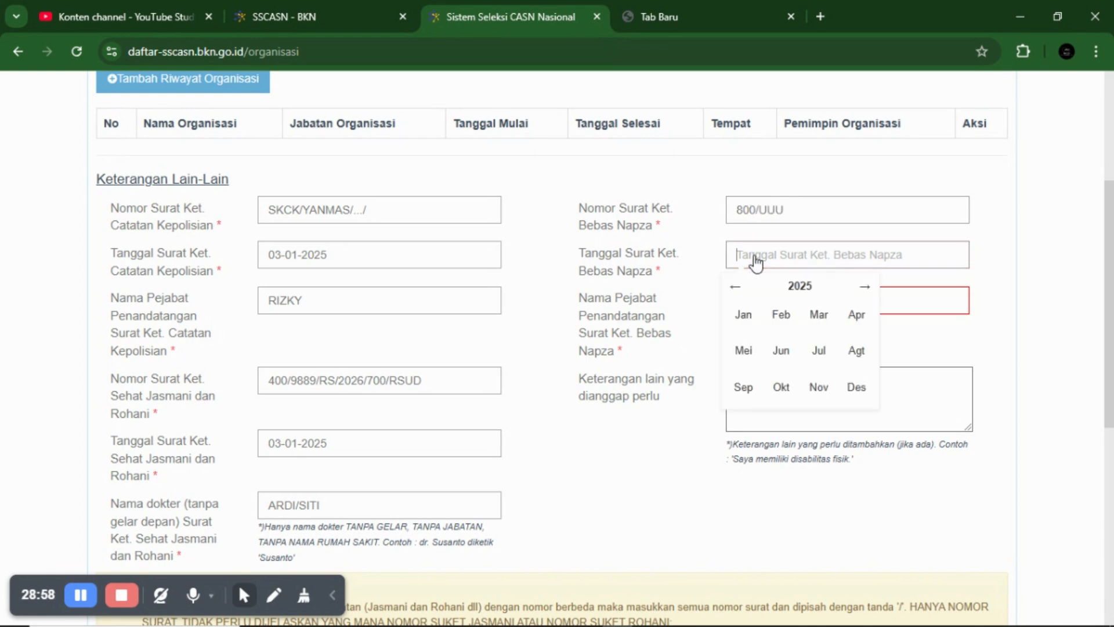
click(746, 320)
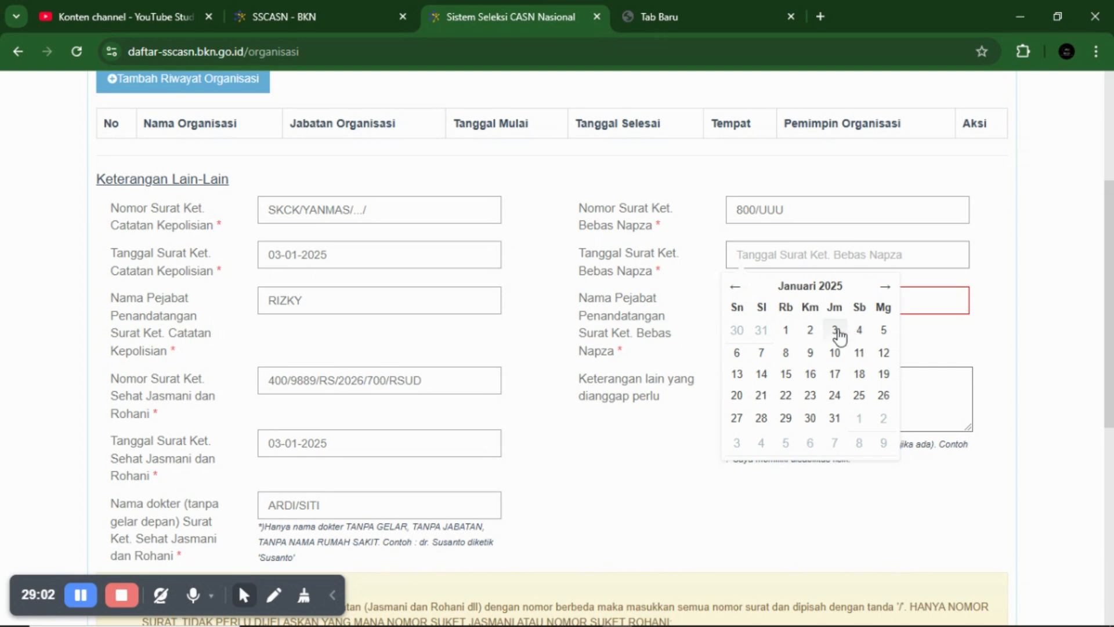
click(860, 331)
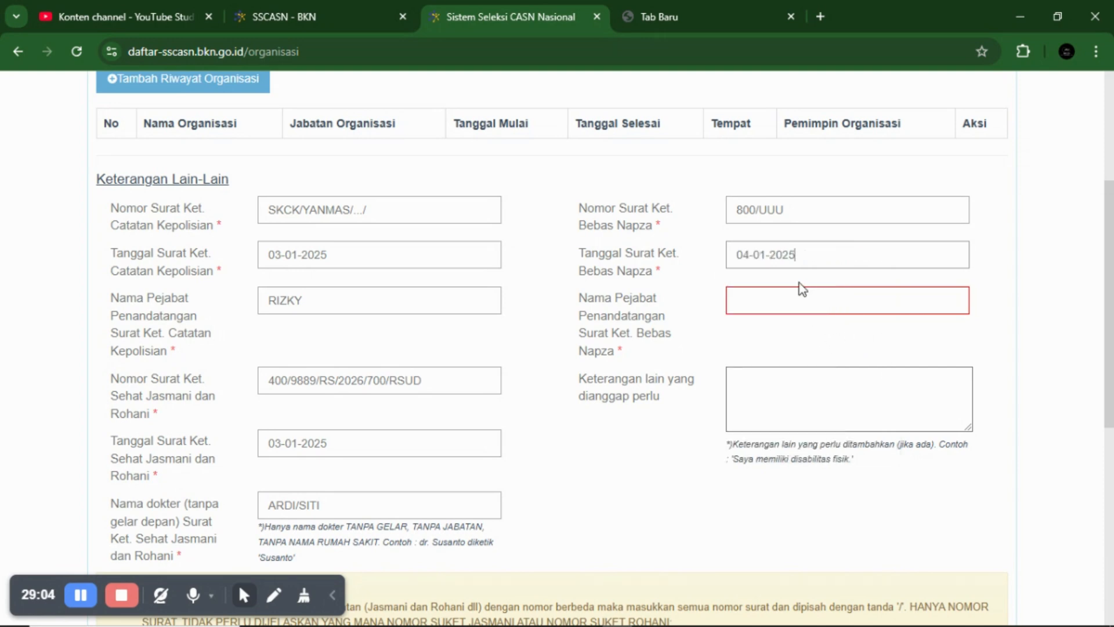
click(762, 307)
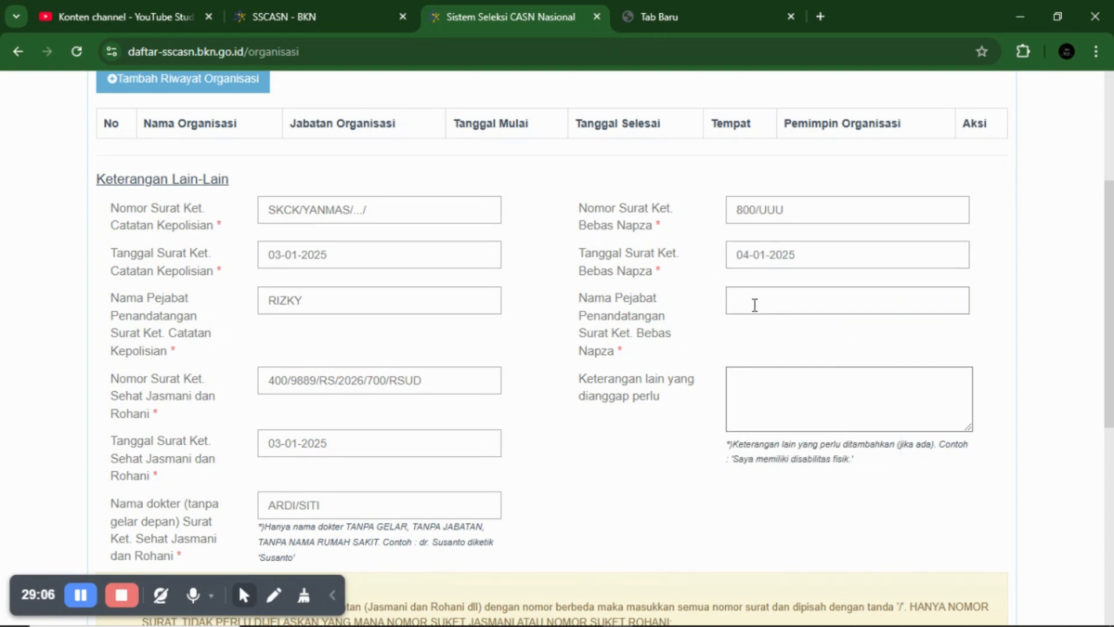
scroll(754, 305, down, 1)
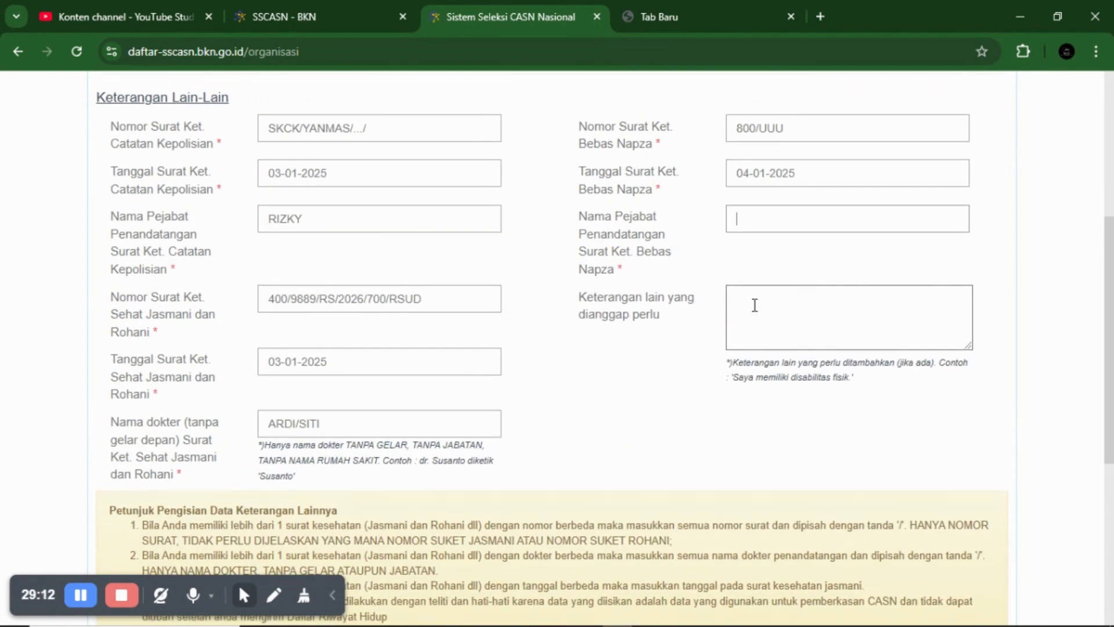
scroll(754, 305, down, 1)
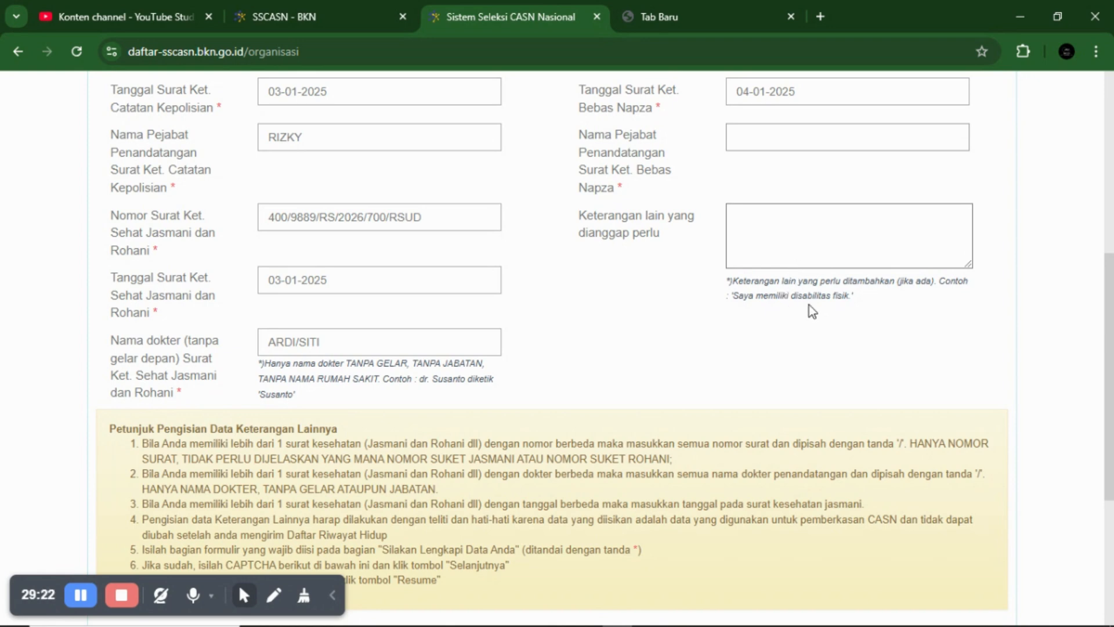
- Move on to the additional remarks section of the Organisasi page and review the form
click(830, 234)
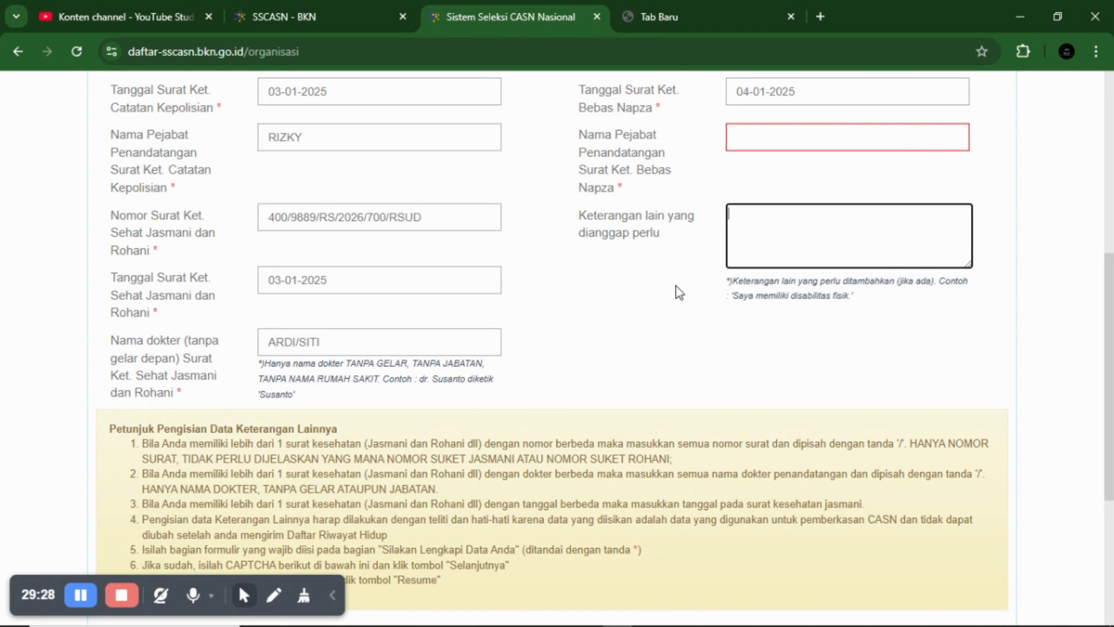
scroll(658, 299, down, 5)
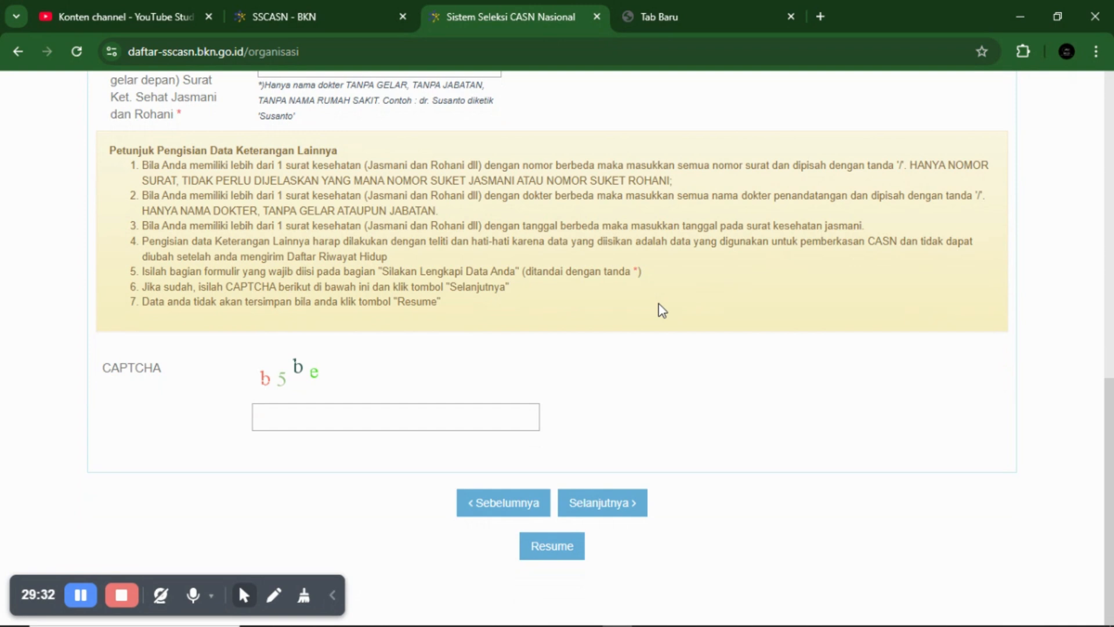
scroll(662, 309, up, 1)
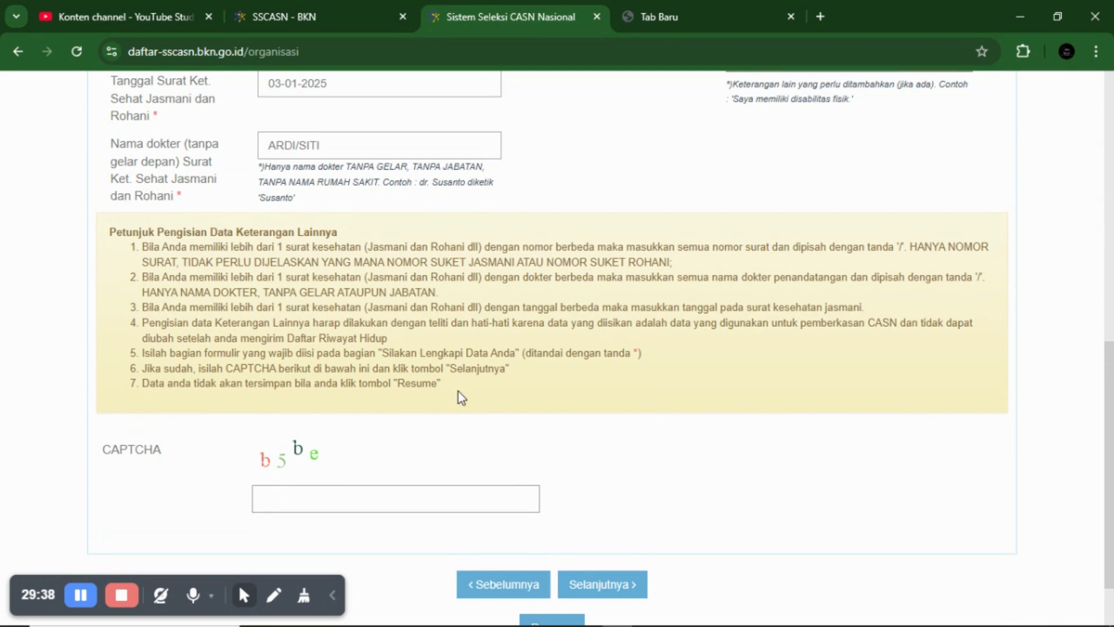
scroll(458, 392, up, 7)
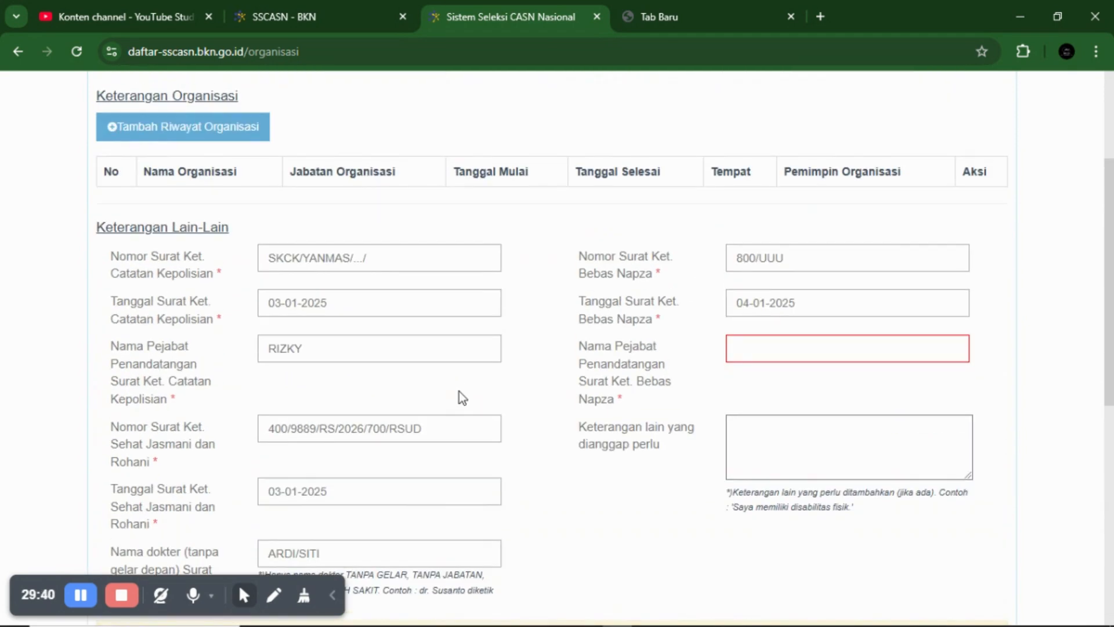
scroll(517, 387, up, 3)
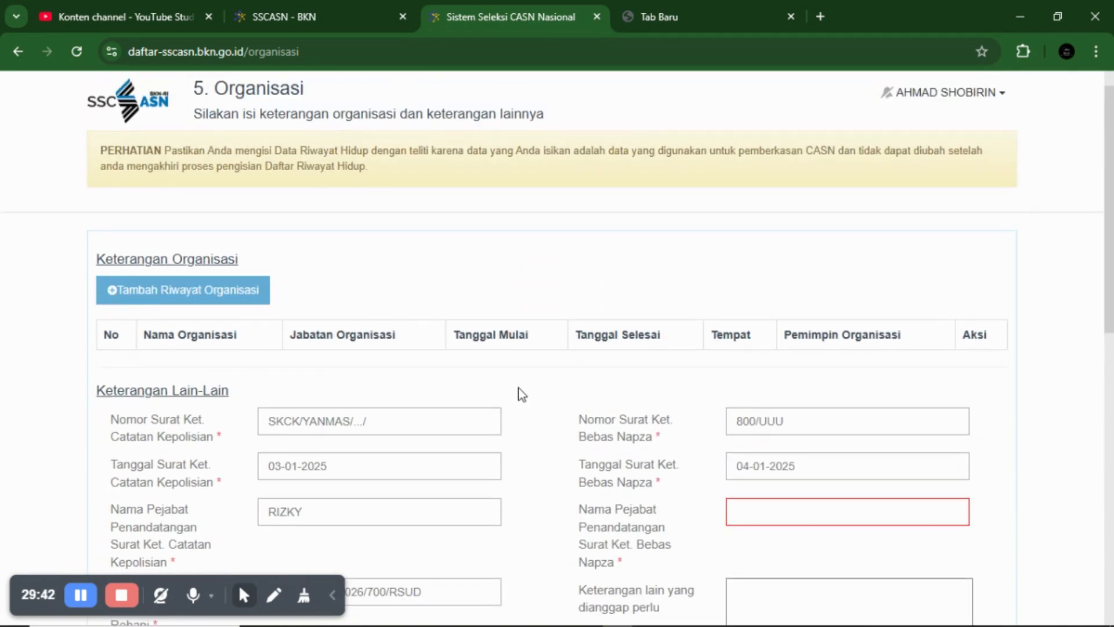
scroll(525, 397, down, 3)
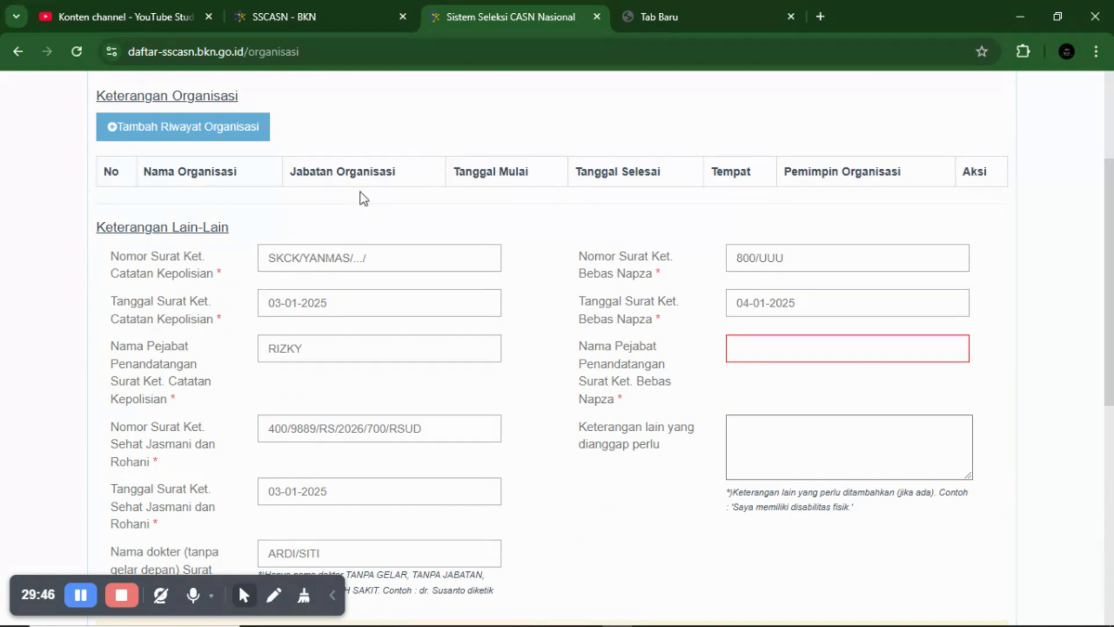
scroll(306, 315, down, 3)
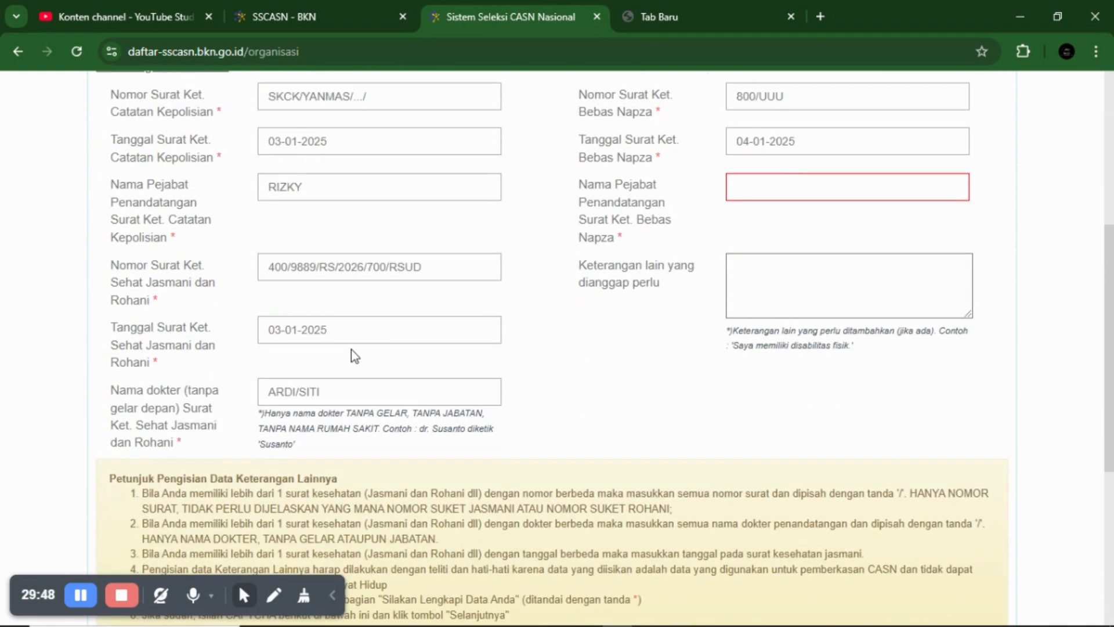
scroll(355, 357, down, 5)
scroll(549, 592, down, 2)
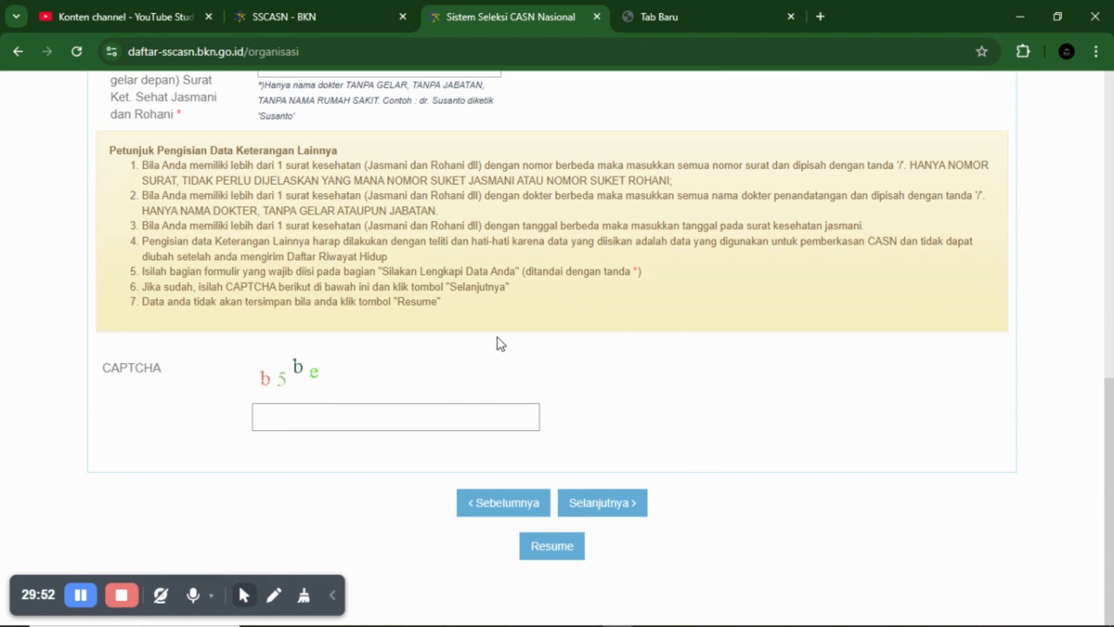
scroll(497, 339, up, 8)
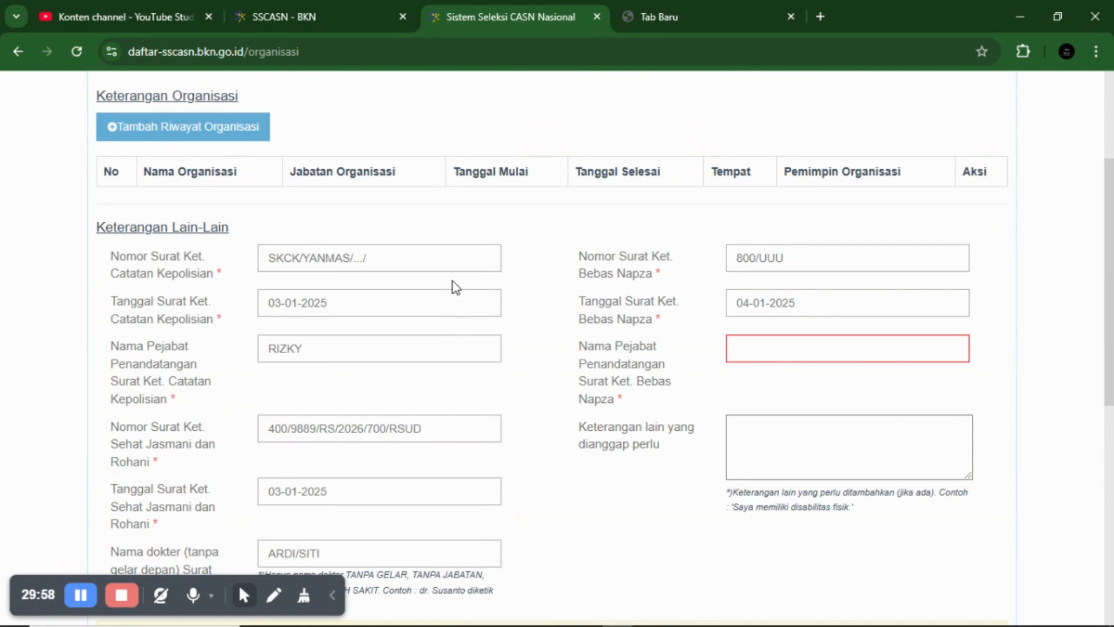
scroll(456, 287, down, 3)
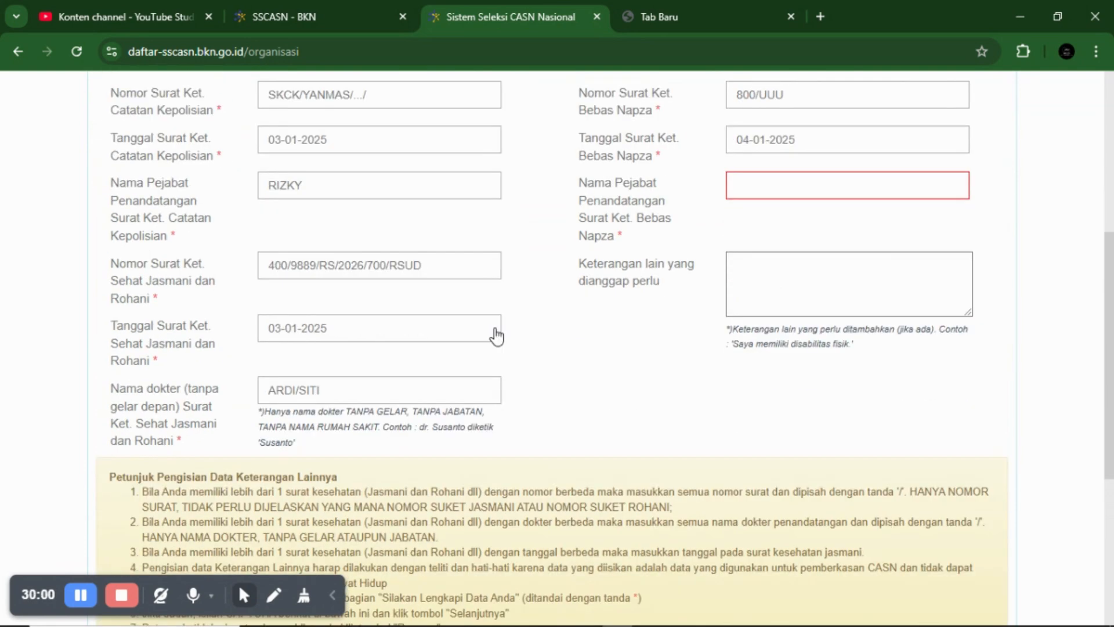
scroll(315, 397, down, 6)
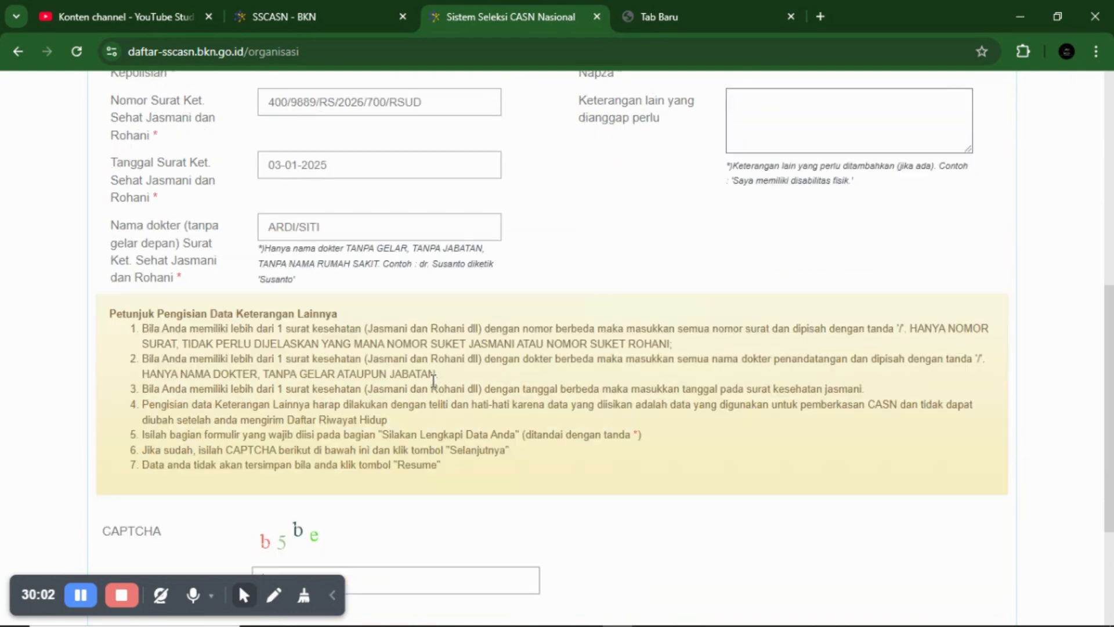
- Try to save the Organisasi step and find the empty Bebas Napza signing-official name field it flags
click(604, 503)
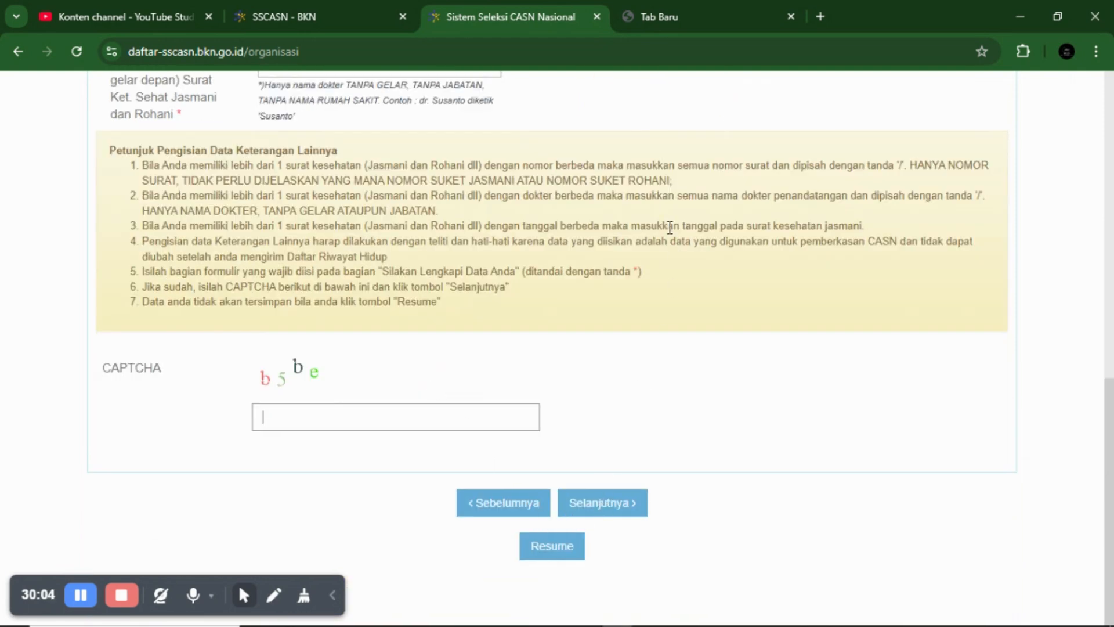
scroll(664, 229, up, 9)
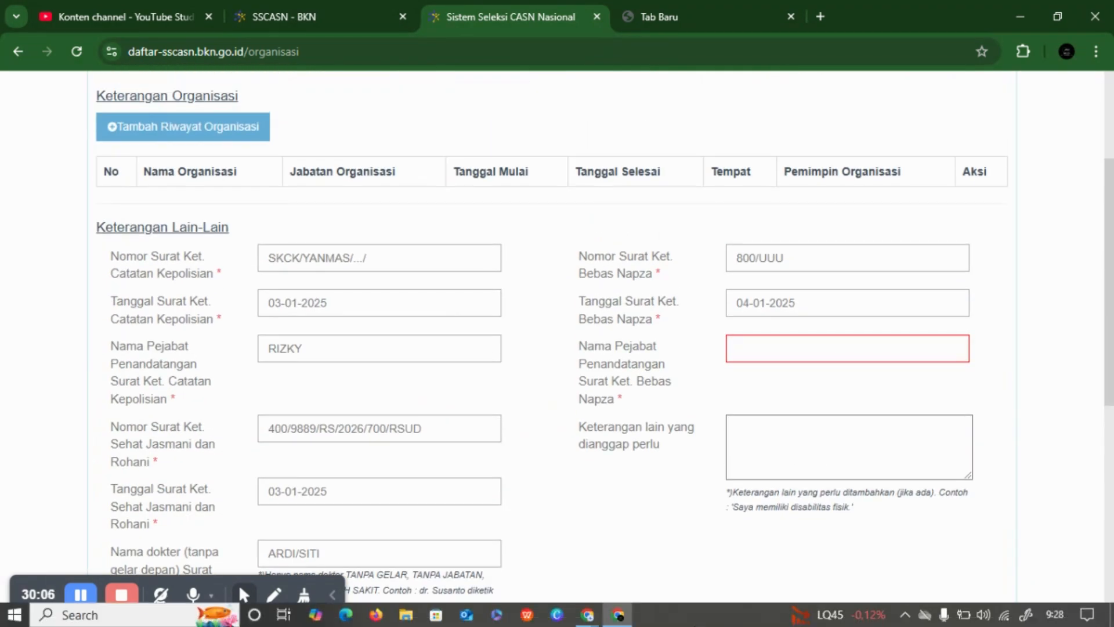
scroll(544, 454, down, 8)
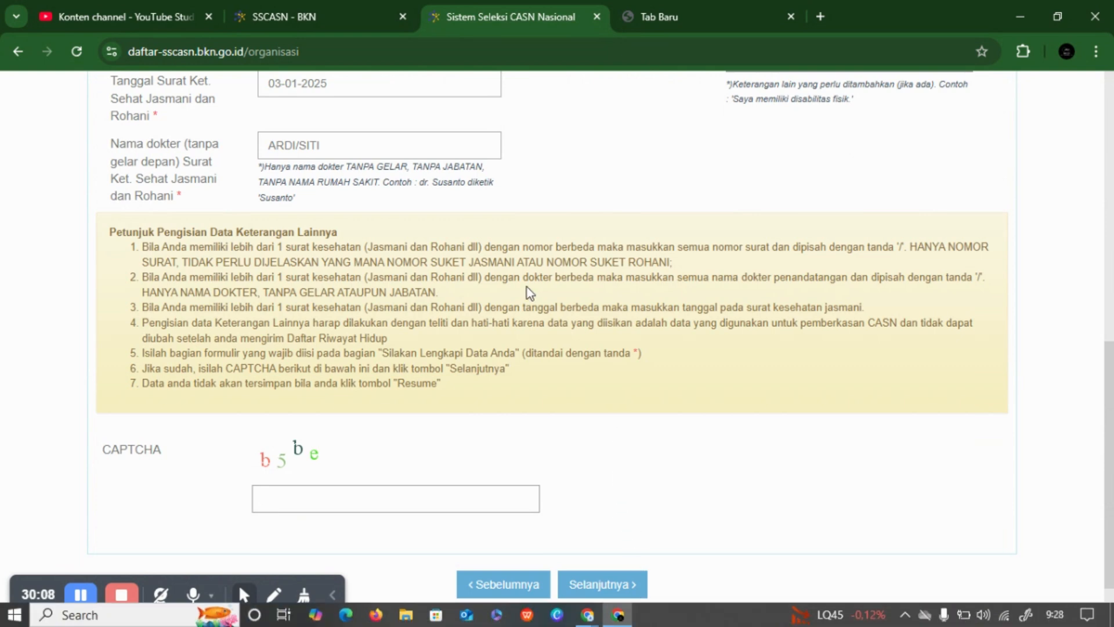
scroll(527, 281, up, 10)
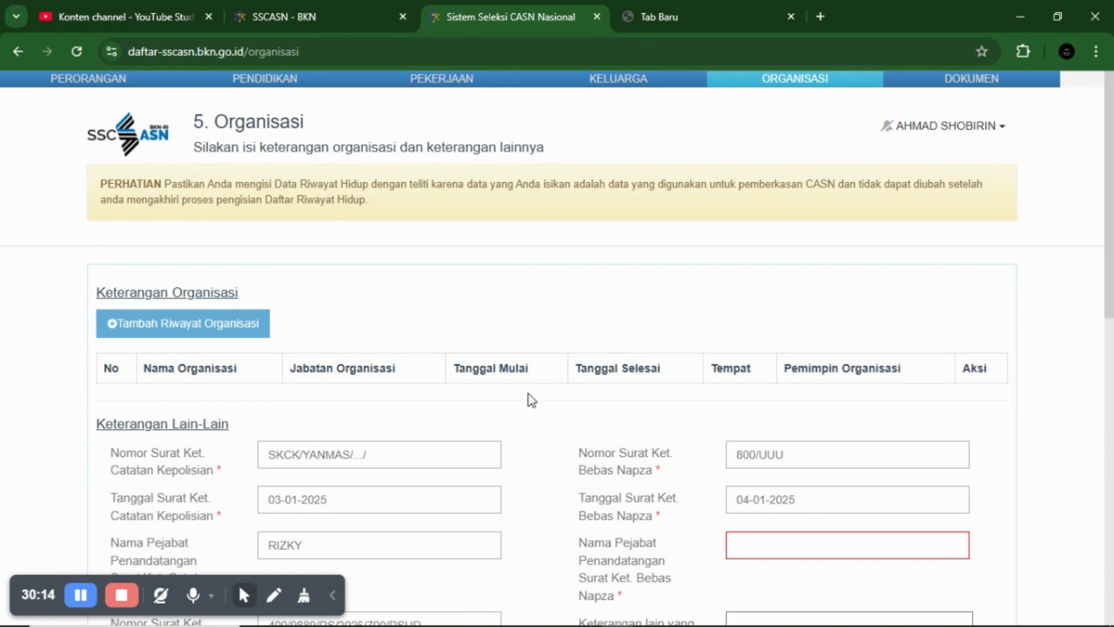
scroll(527, 396, down, 2)
scroll(527, 395, up, 1)
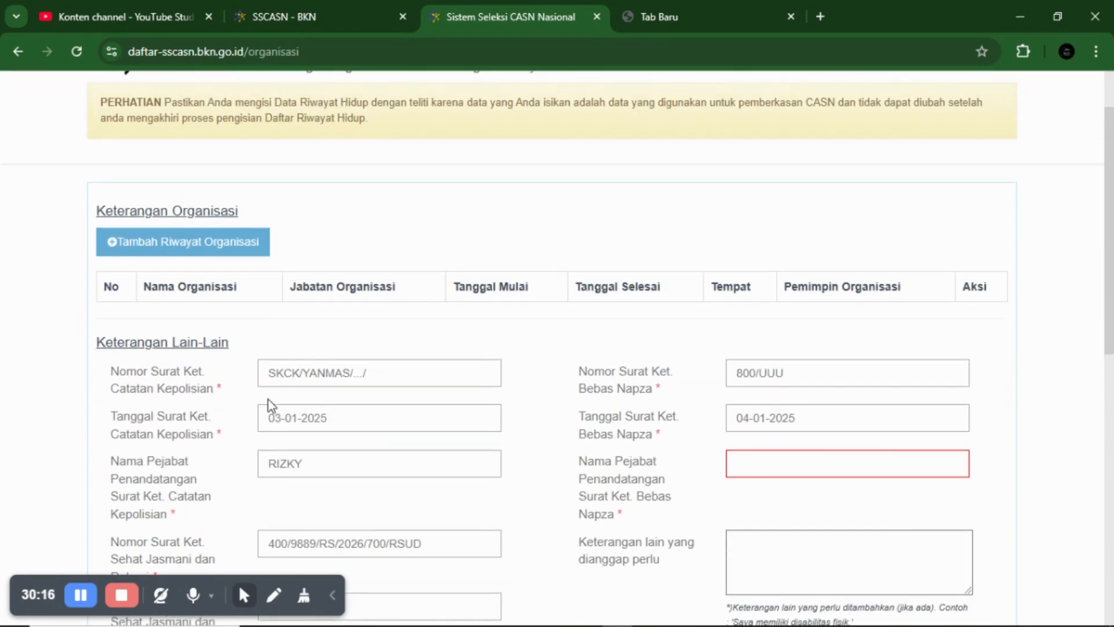
scroll(181, 388, down, 3)
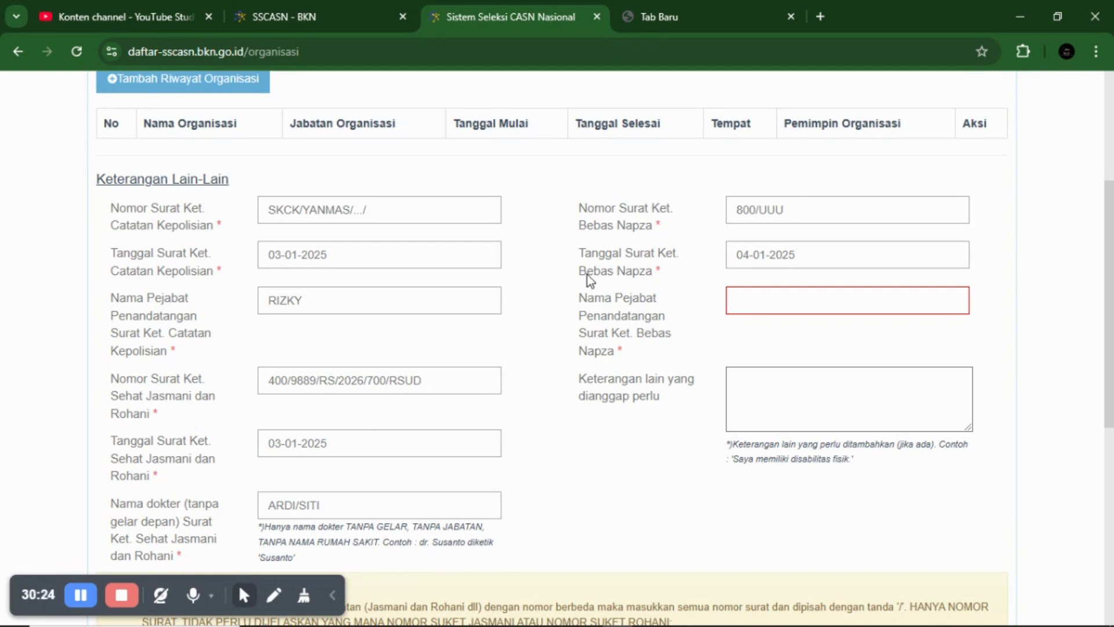
scroll(591, 279, down, 3)
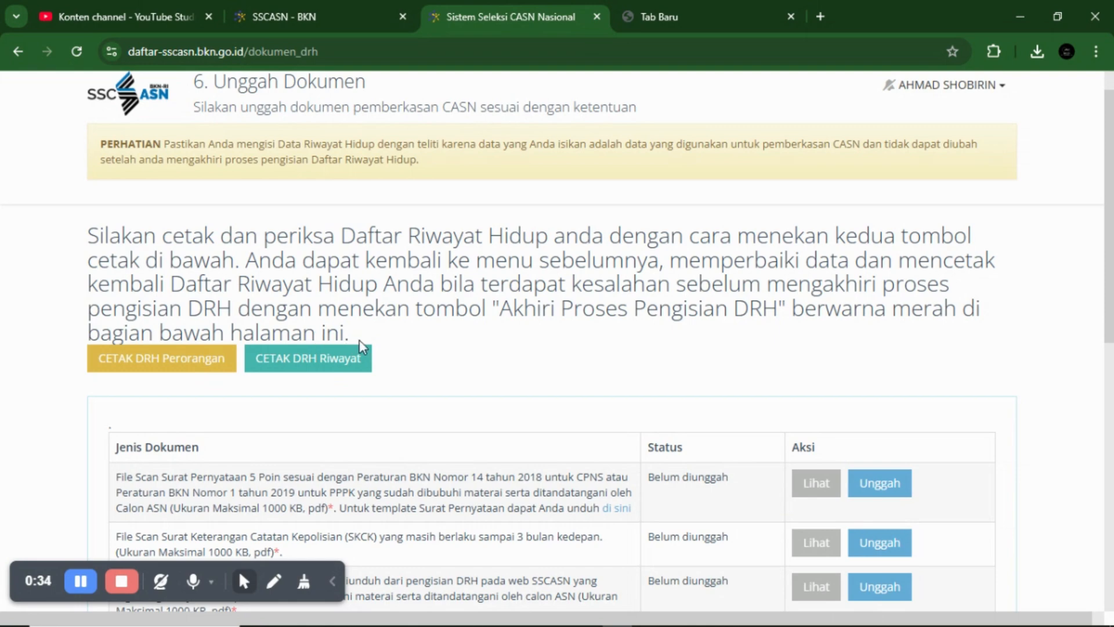
- Review the Unggah Dokumen table: the statement letter, SKCK and signed DRH scans are all Belum diunggah
scroll(363, 346, down, 10)
scroll(397, 378, up, 10)
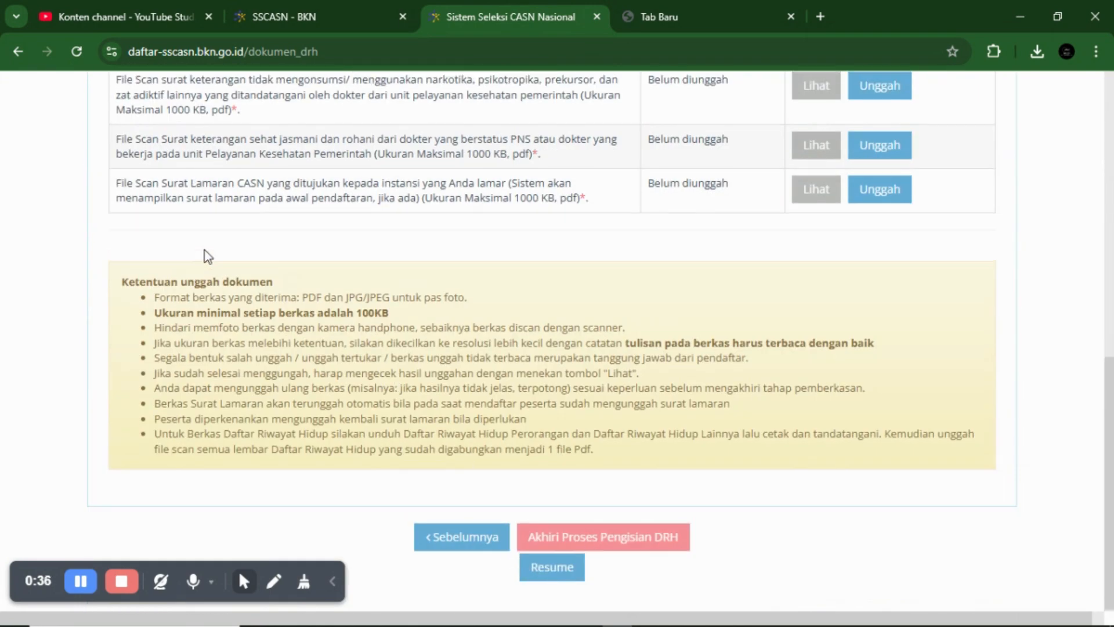
scroll(497, 311, up, 2)
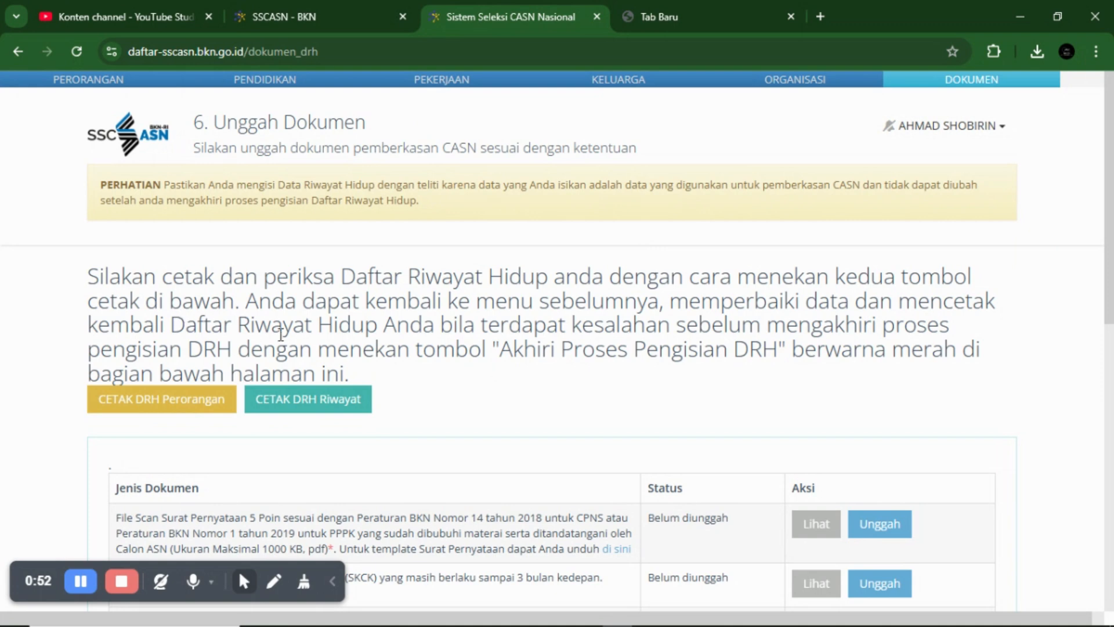
scroll(372, 369, down, 1)
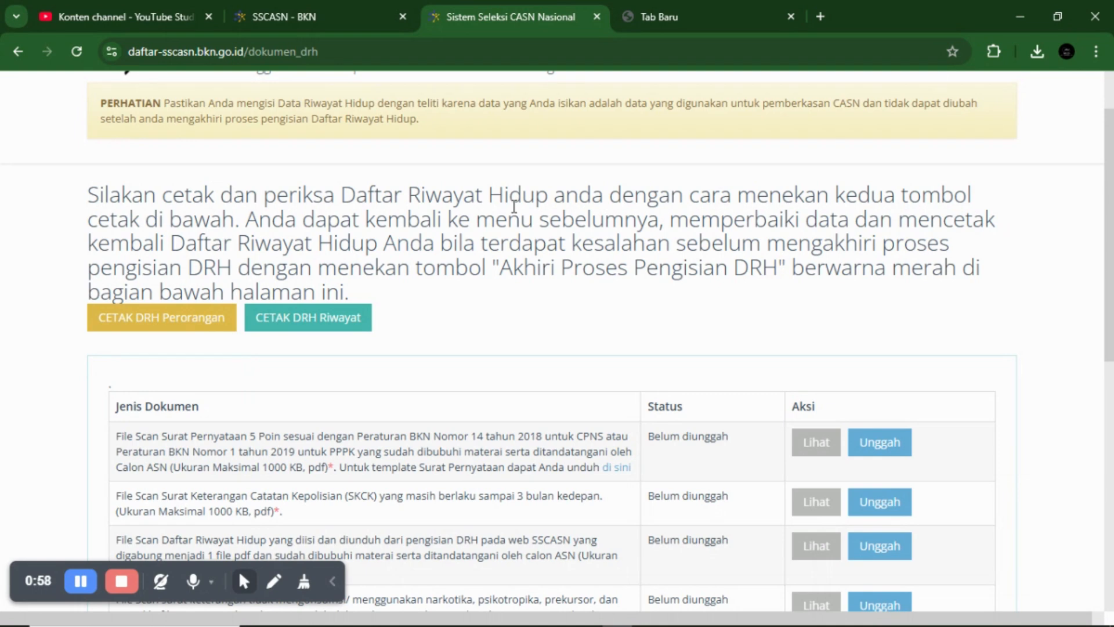
scroll(515, 209, up, 1)
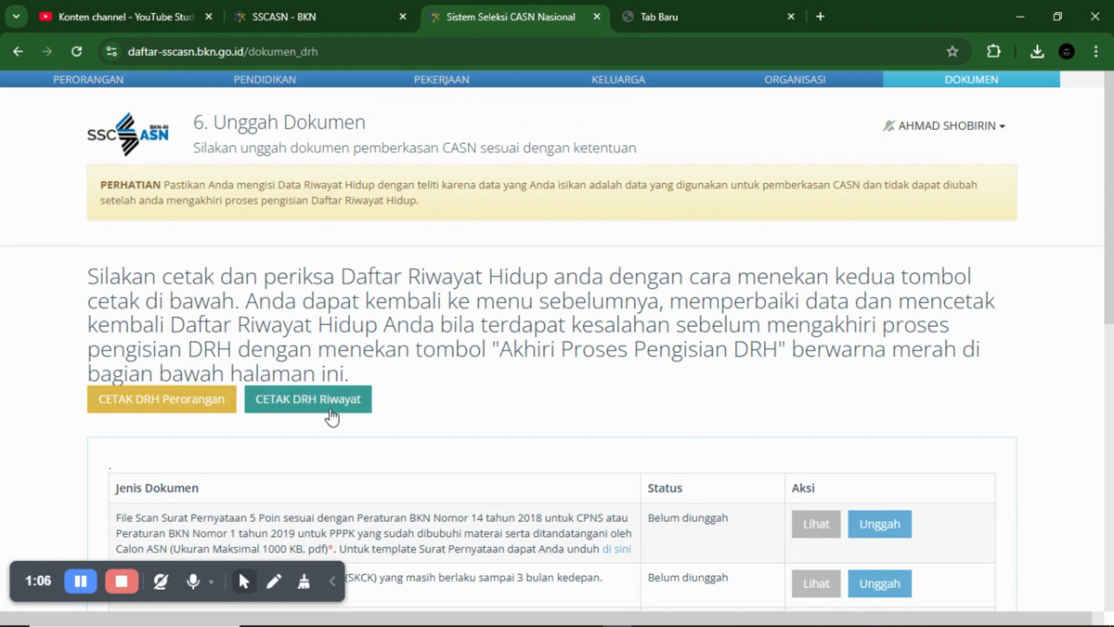
scroll(487, 374, down, 4)
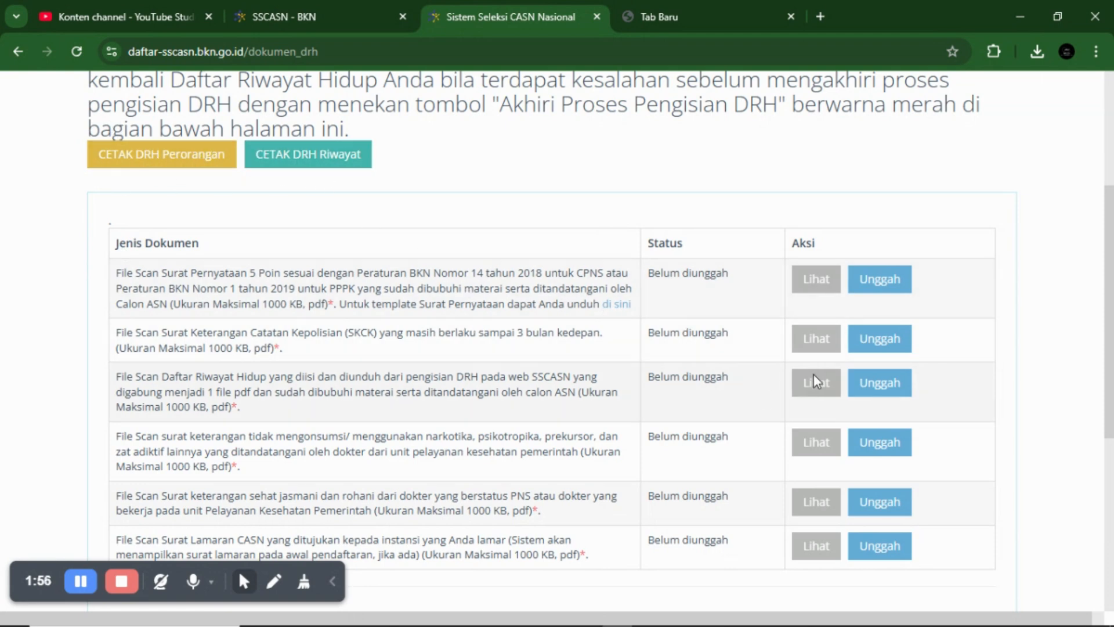
scroll(804, 384, down, 1)
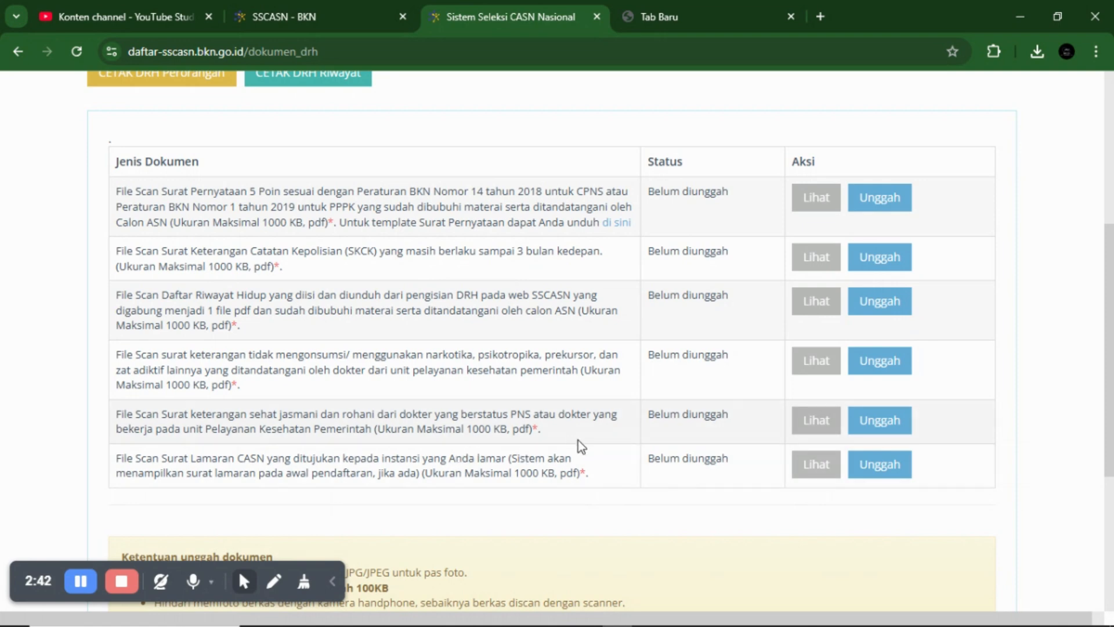
scroll(692, 316, down, 4)
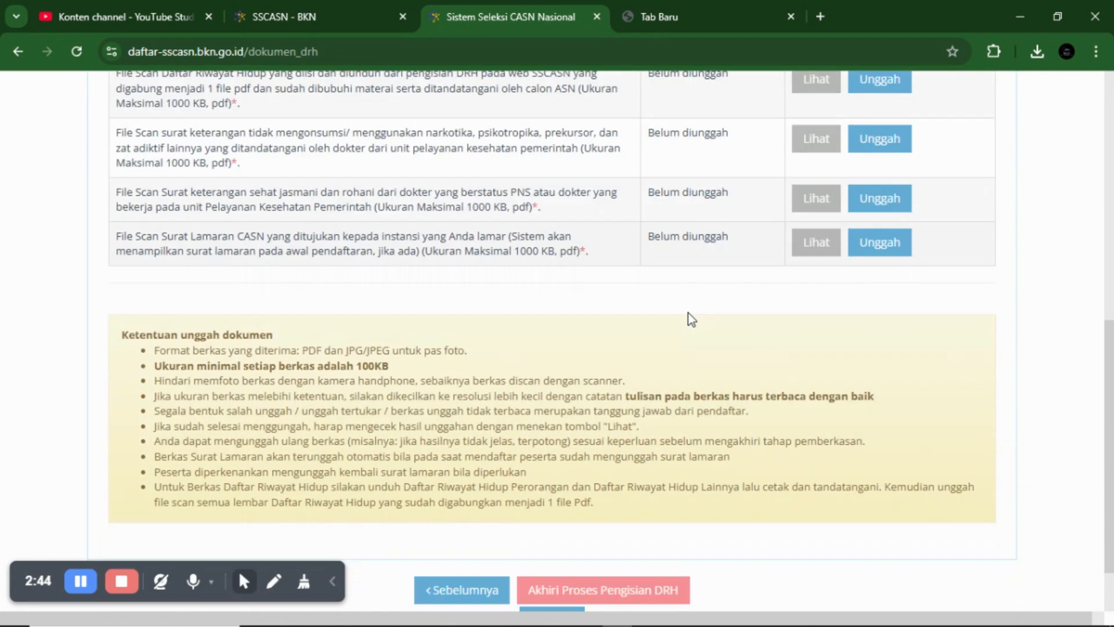
scroll(692, 319, down, 1)
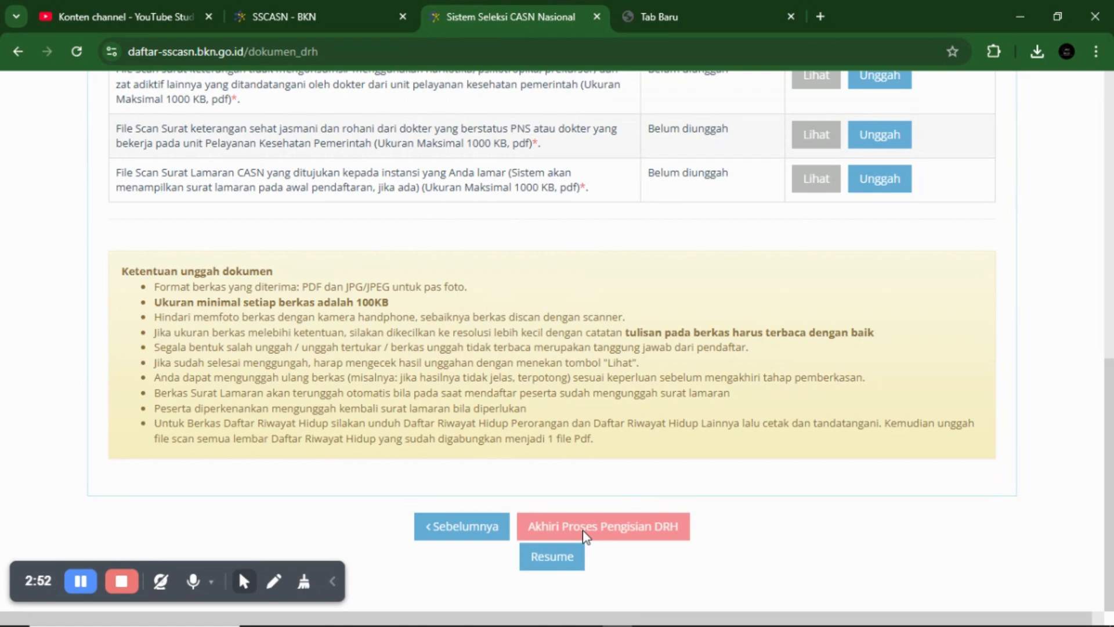
scroll(583, 530, up, 4)
scroll(582, 531, down, 4)
scroll(582, 531, up, 10)
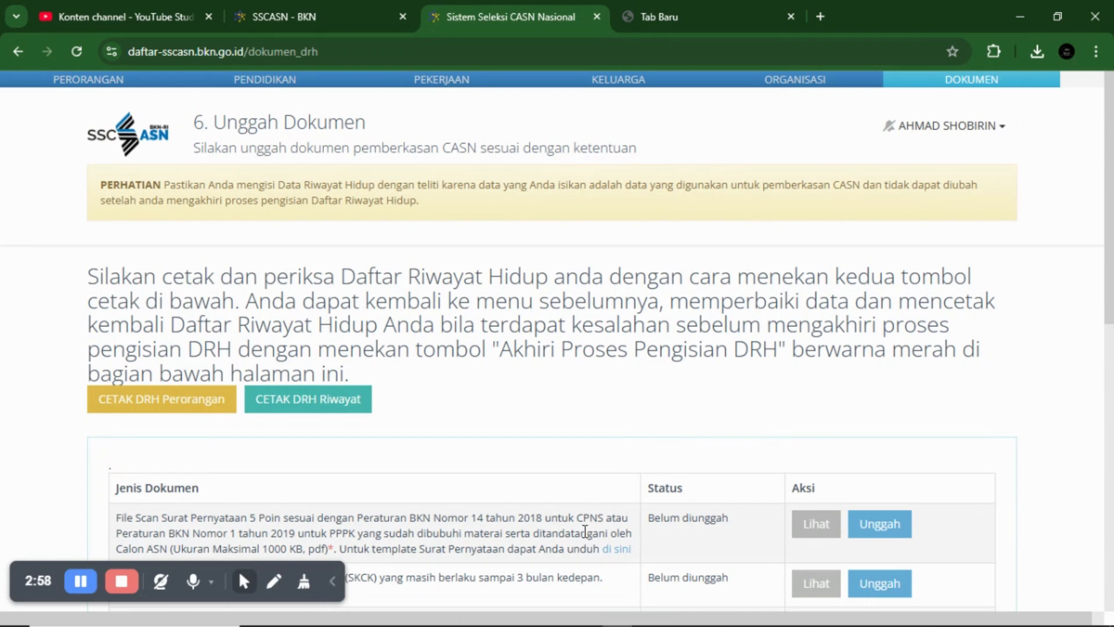
scroll(604, 537, down, 4)
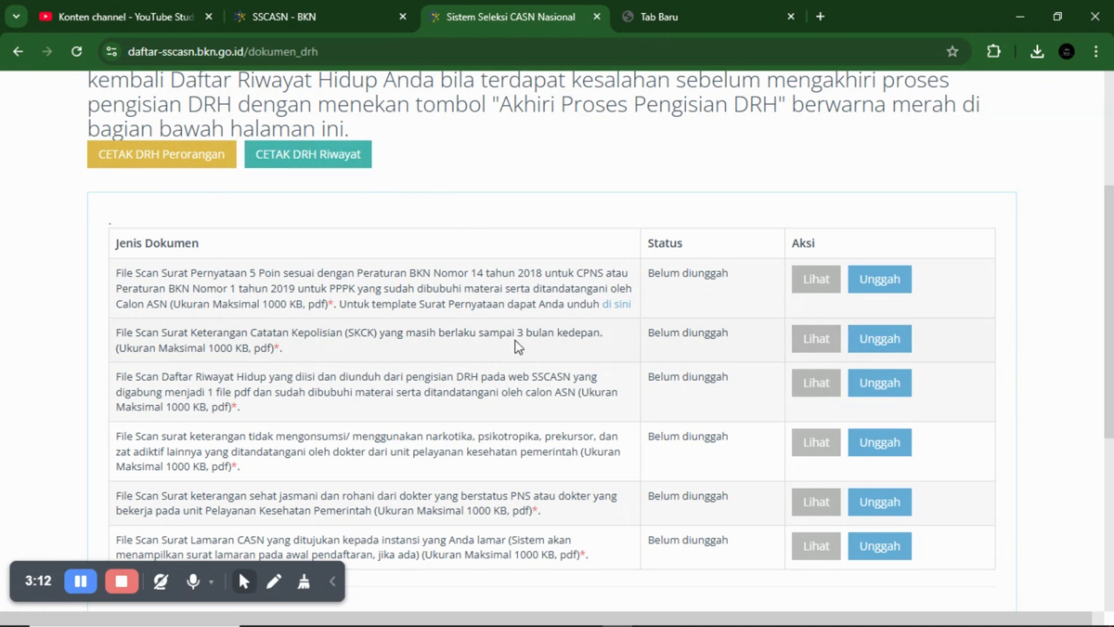
scroll(292, 240, up, 4)
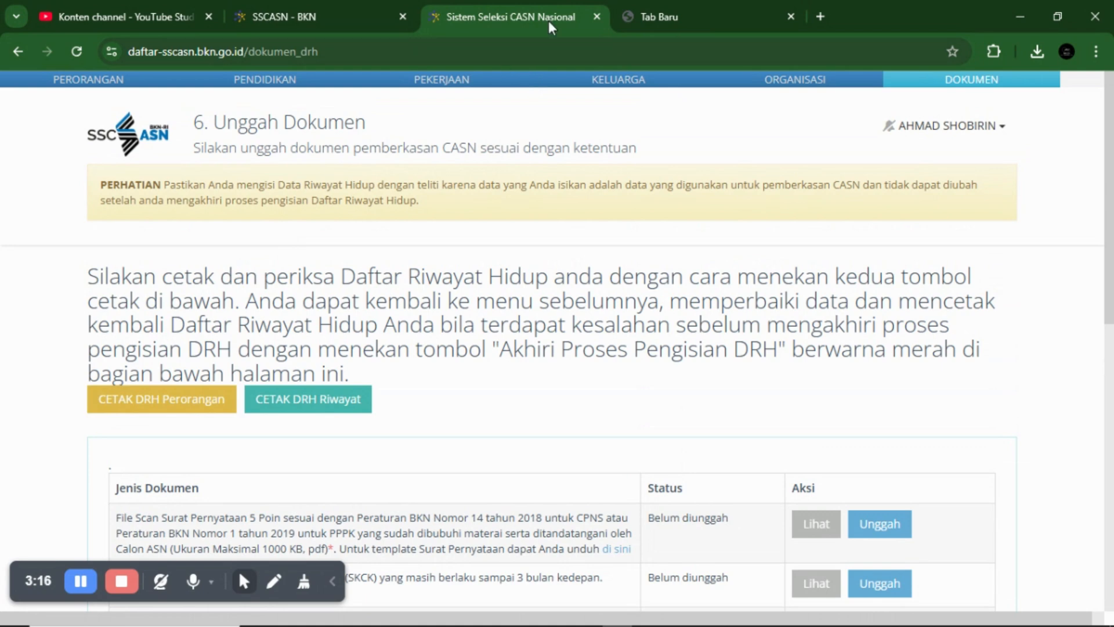
- Pass through the Pekerjaan step back to Pendidikan and view the three education entries from Sekolah Dasar to SLTA
click(459, 86)
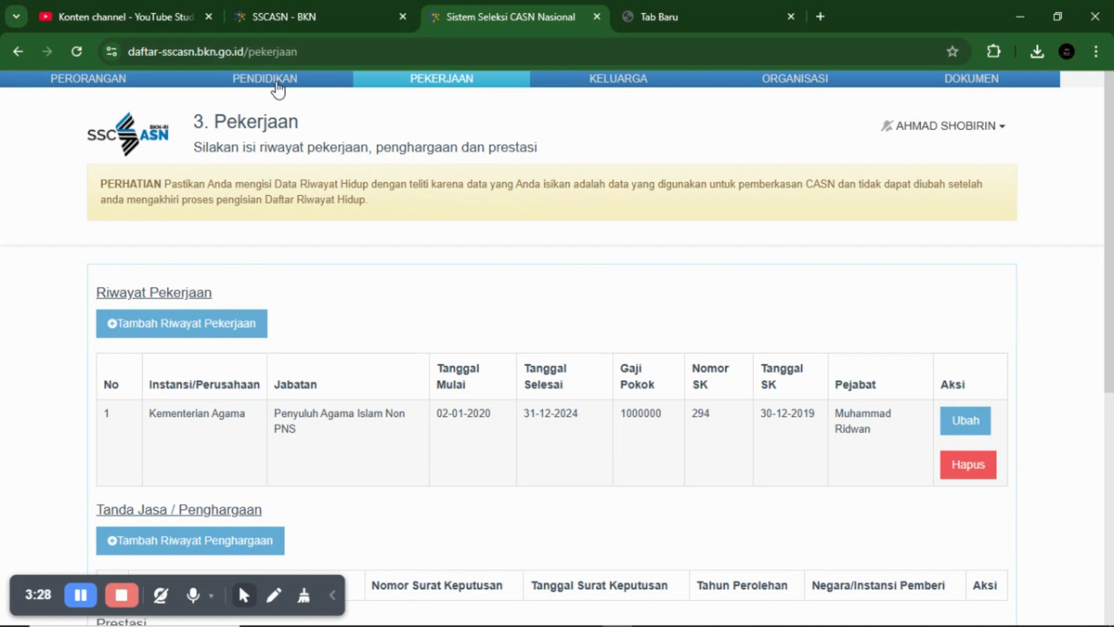
click(279, 89)
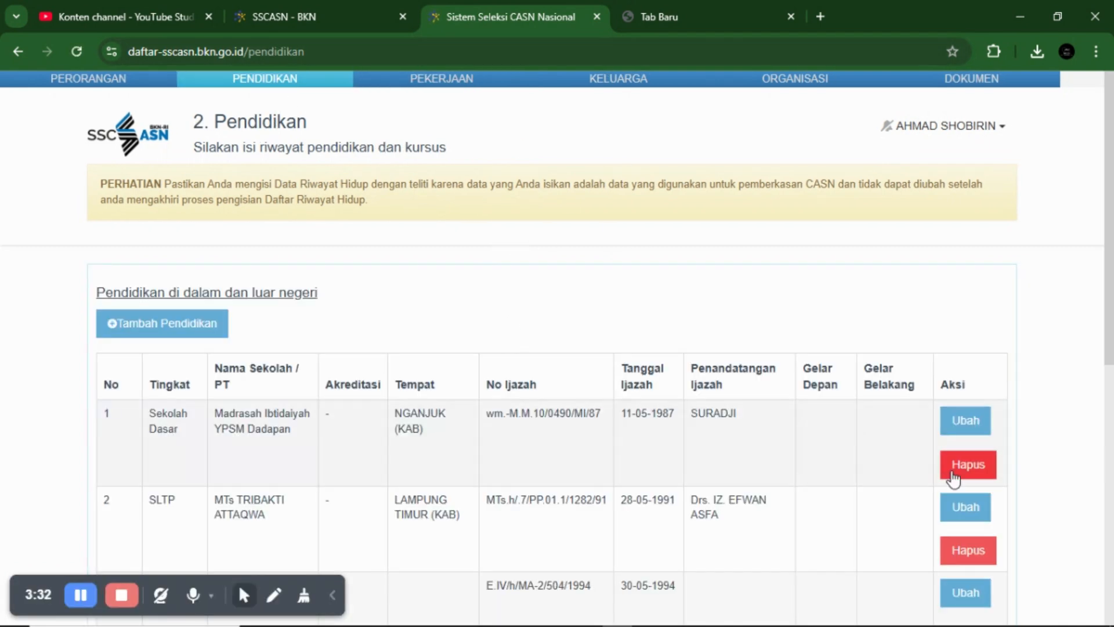
scroll(205, 325, down, 4)
scroll(205, 323, up, 3)
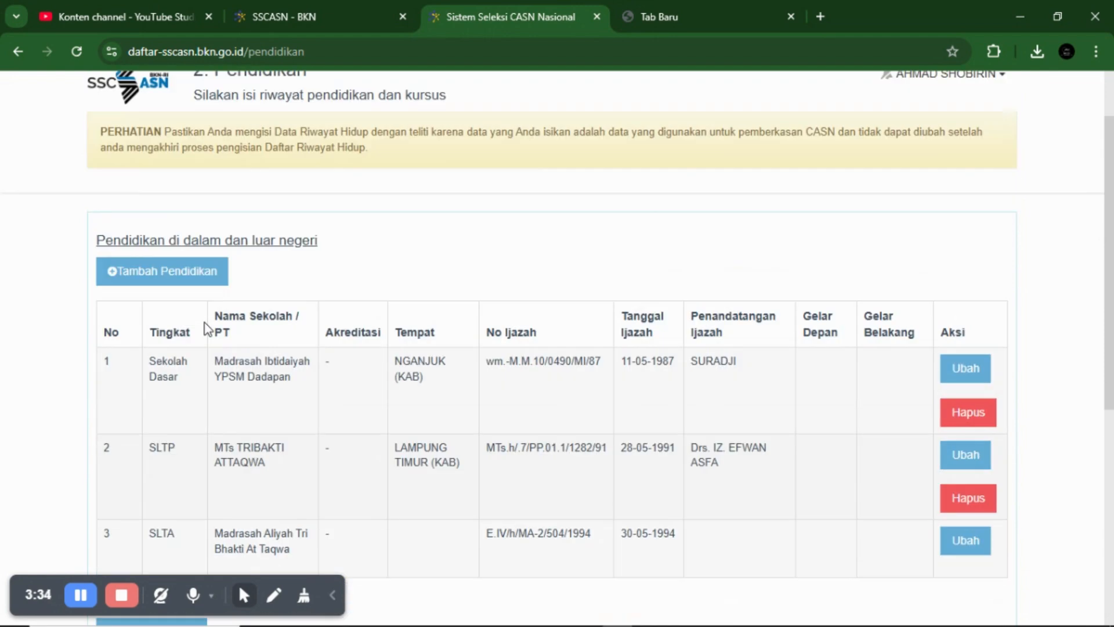
scroll(207, 328, up, 1)
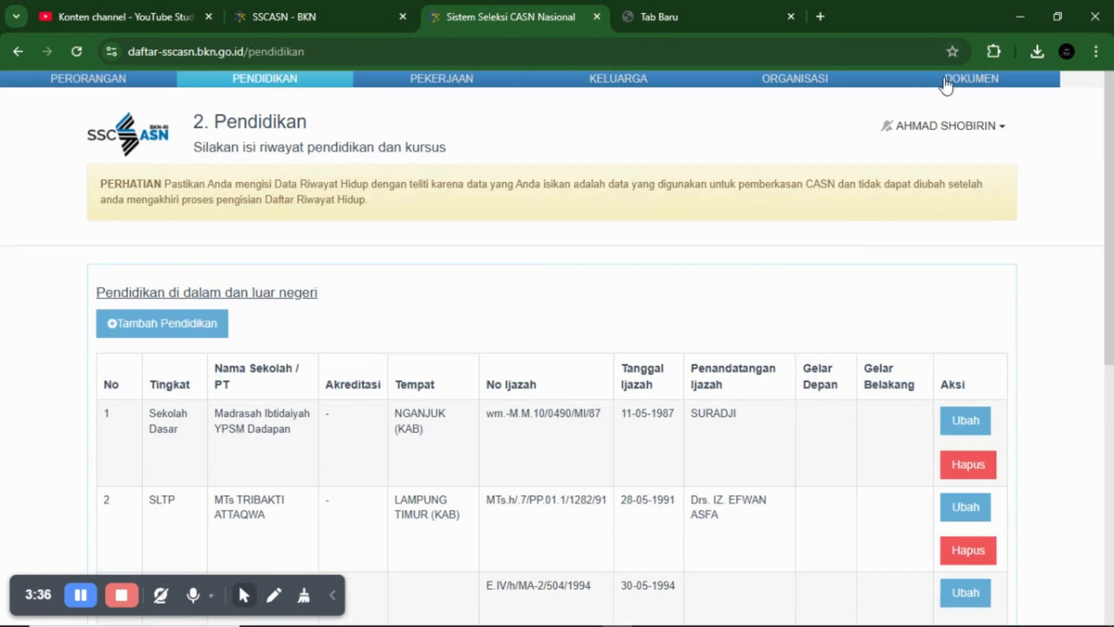
- Return to the Organisasi step and enter the CAPTCHA characters shown below the filling instructions
click(799, 80)
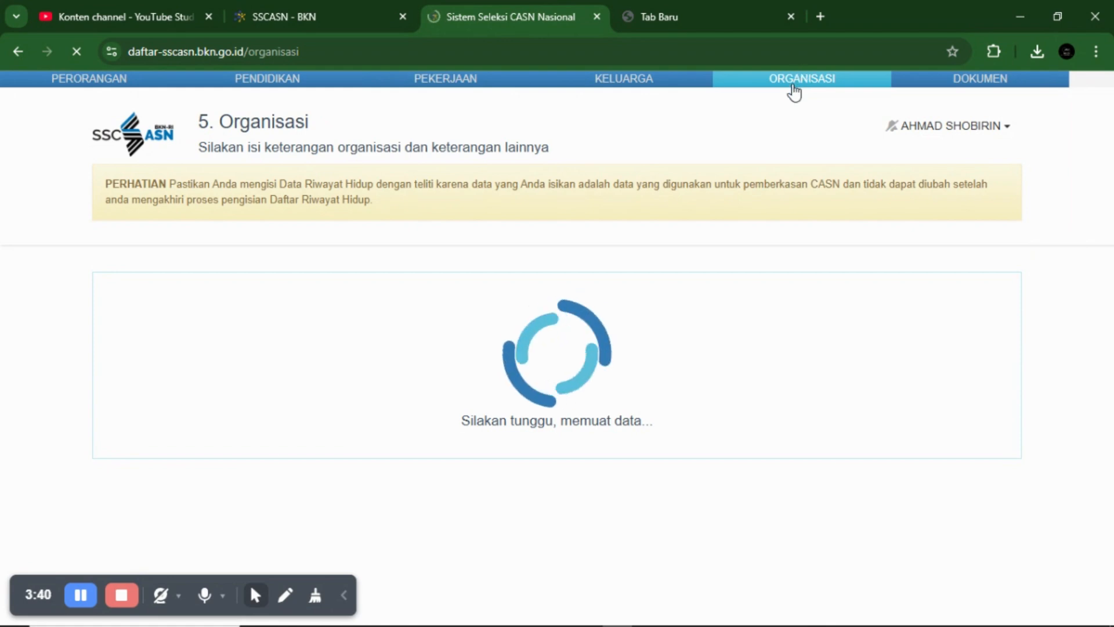
scroll(728, 315, down, 8)
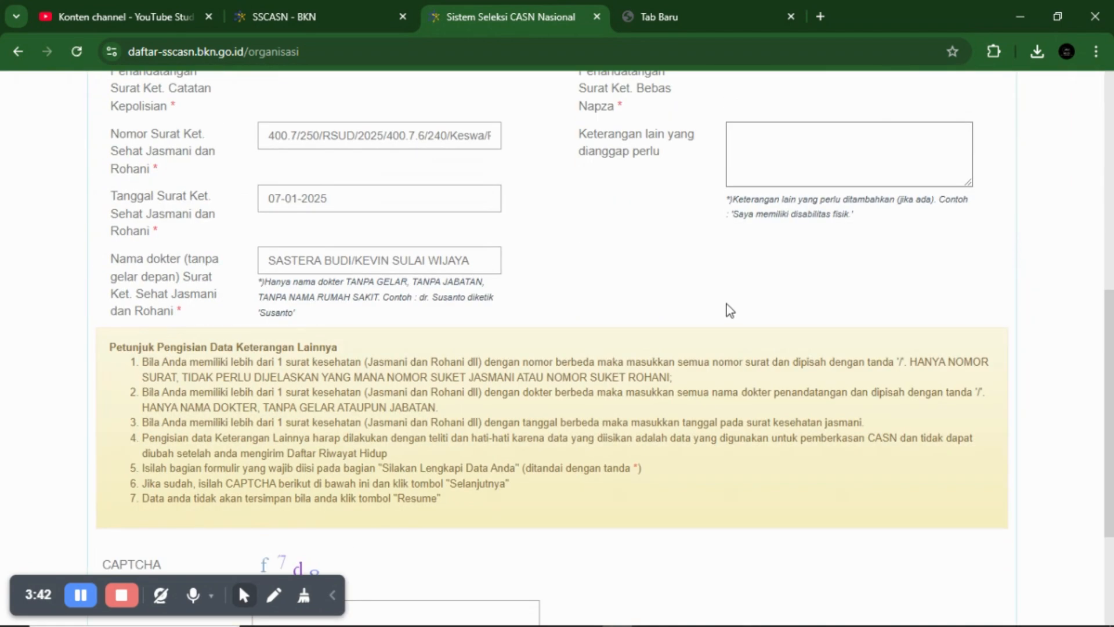
scroll(730, 307, down, 3)
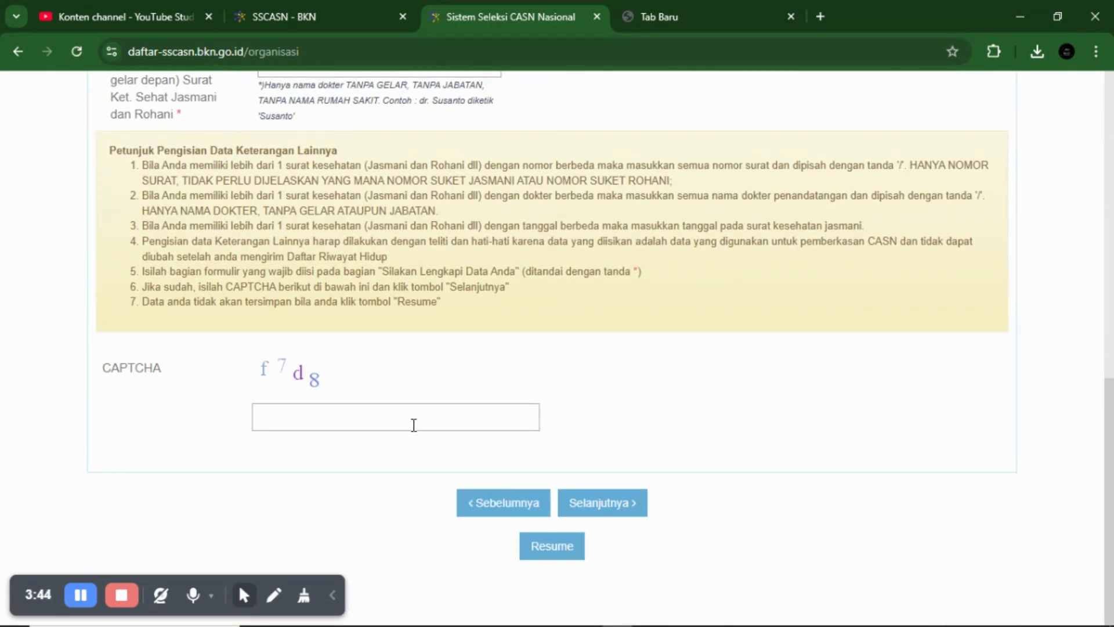
click(409, 418)
text(f7d8)
- Save the Organisasi step and review the six required PDF scans (max 1000 KB each), all Belum diunggah
click(586, 503)
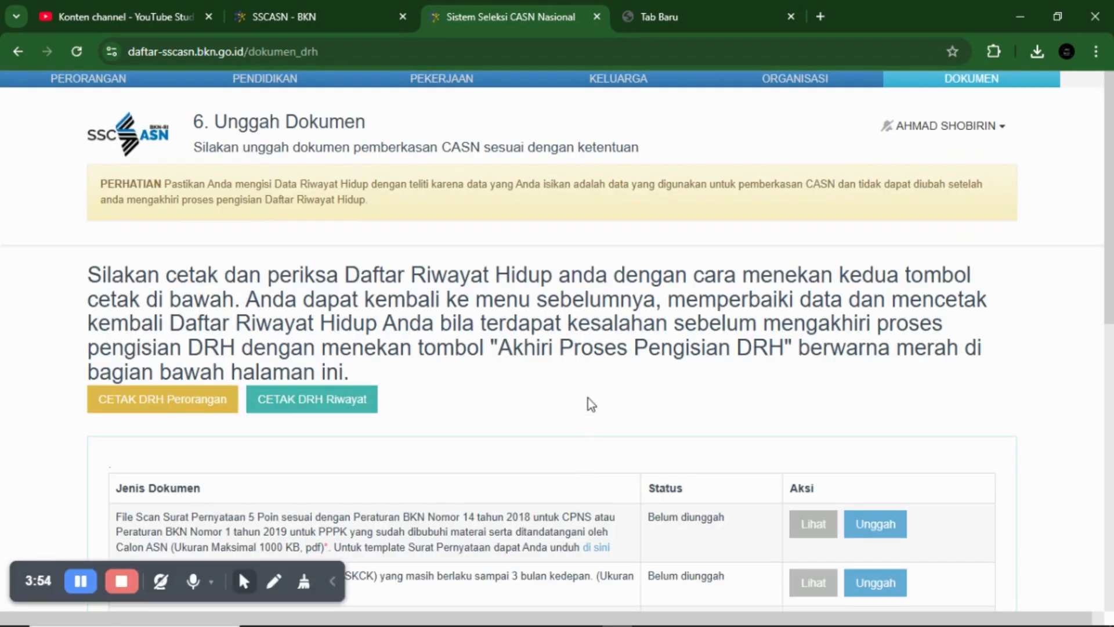
scroll(588, 399, down, 10)
scroll(588, 389, up, 3)
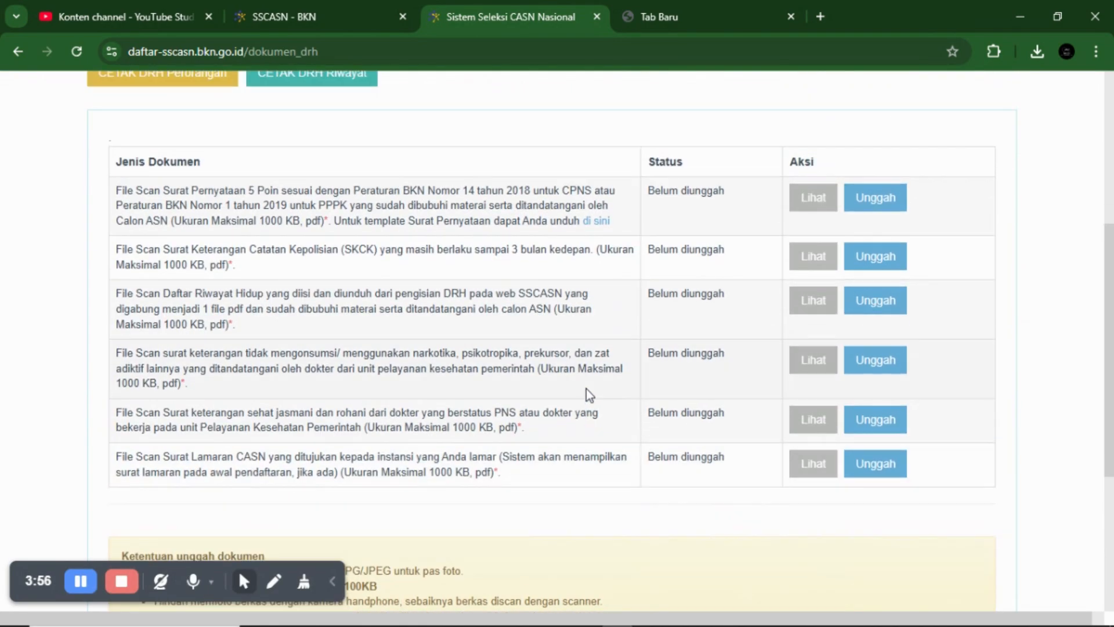
scroll(630, 517, down, 5)
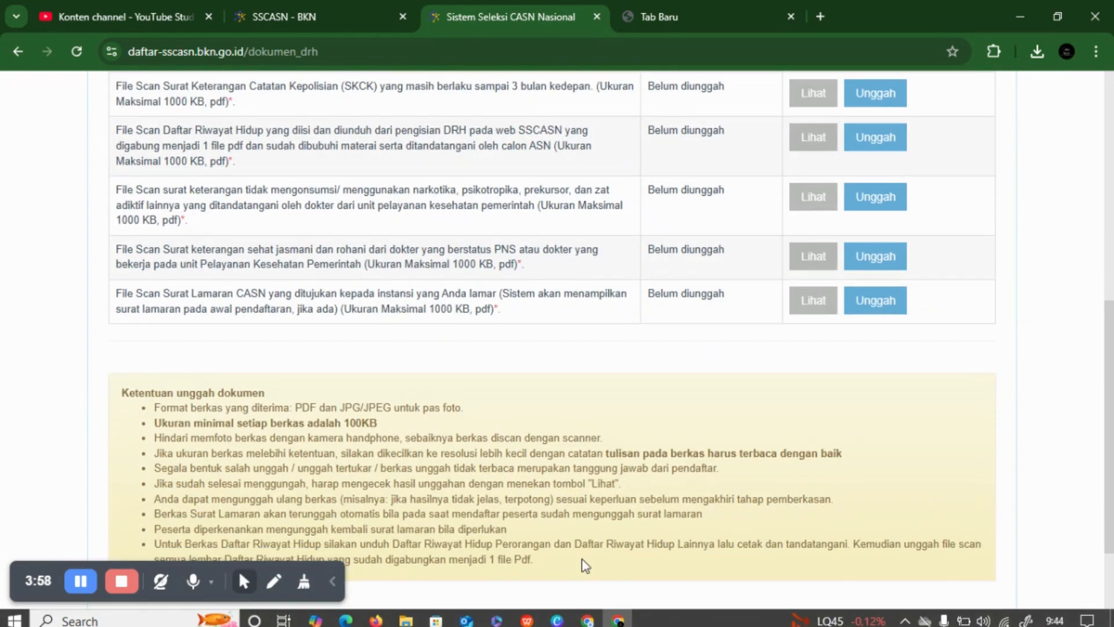
scroll(547, 409, up, 6)
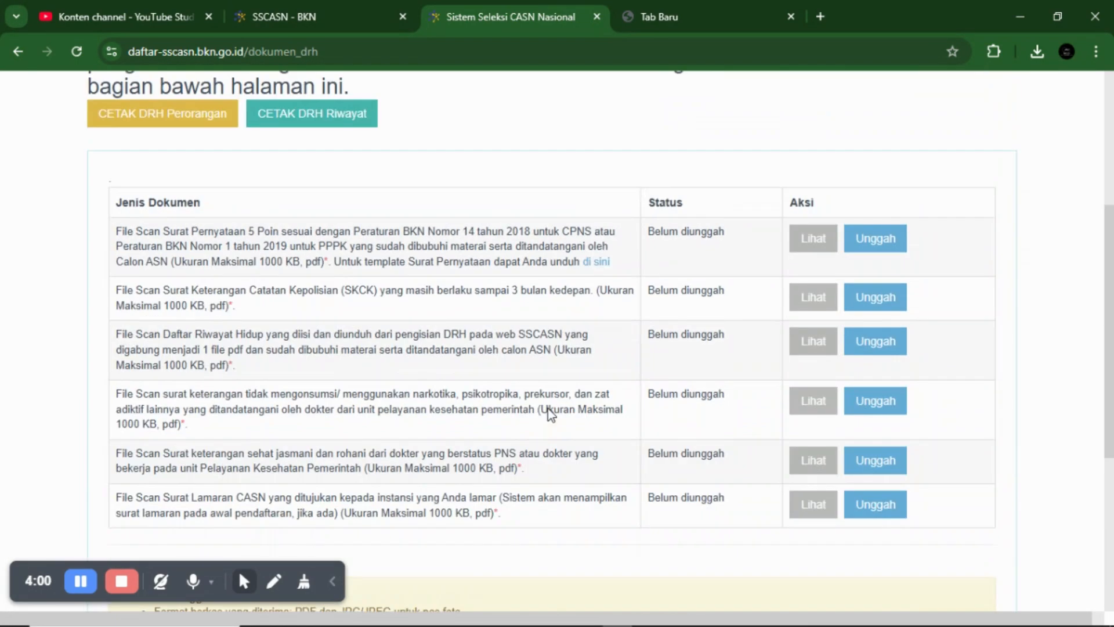